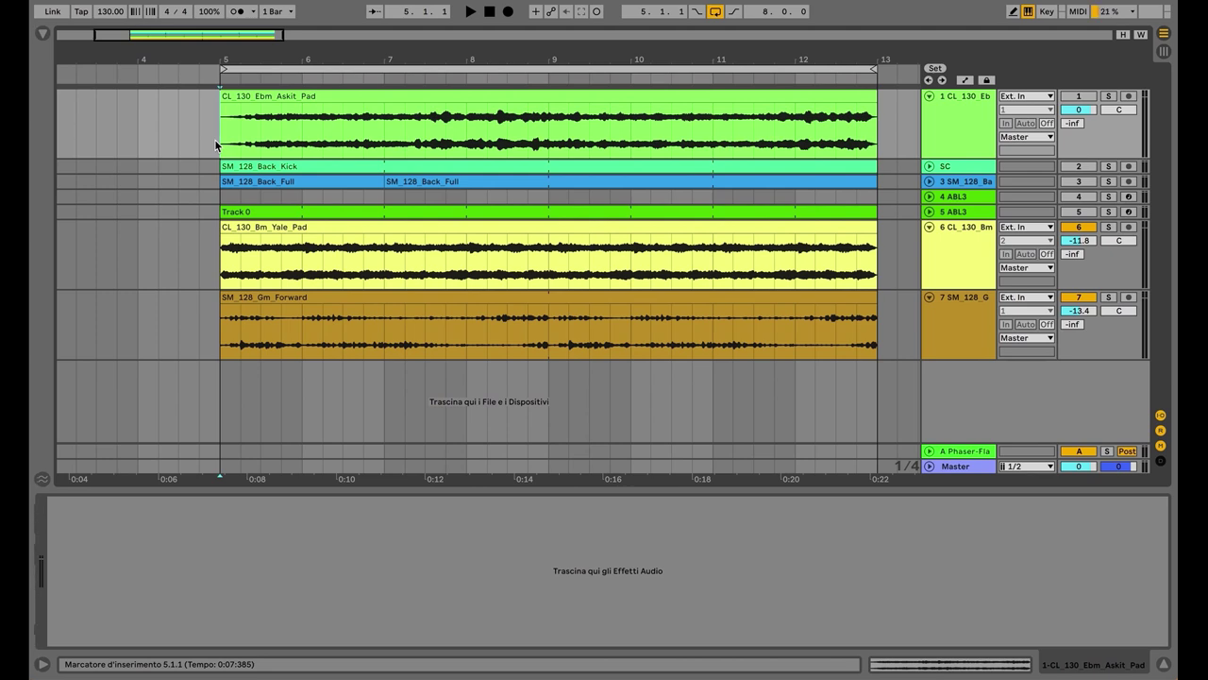
Inspect the existing pad, Back_Full drum, Gm_Forward and ABL3 clips and tracks.
click(564, 98)
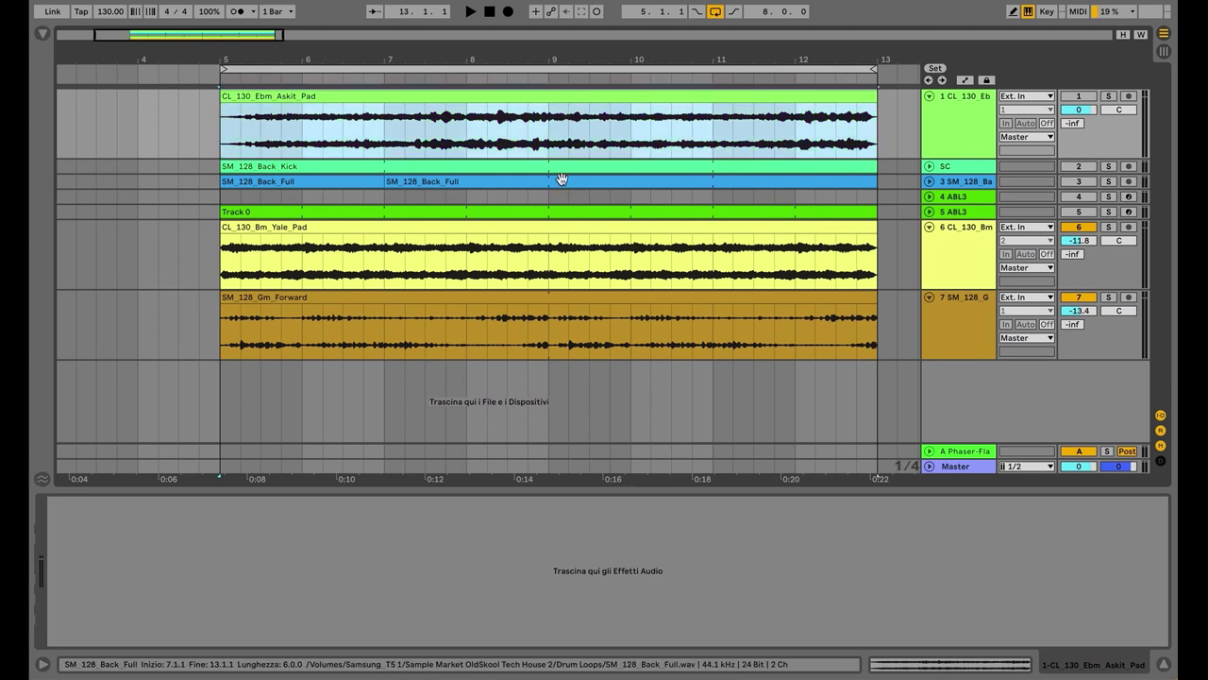
click(562, 227)
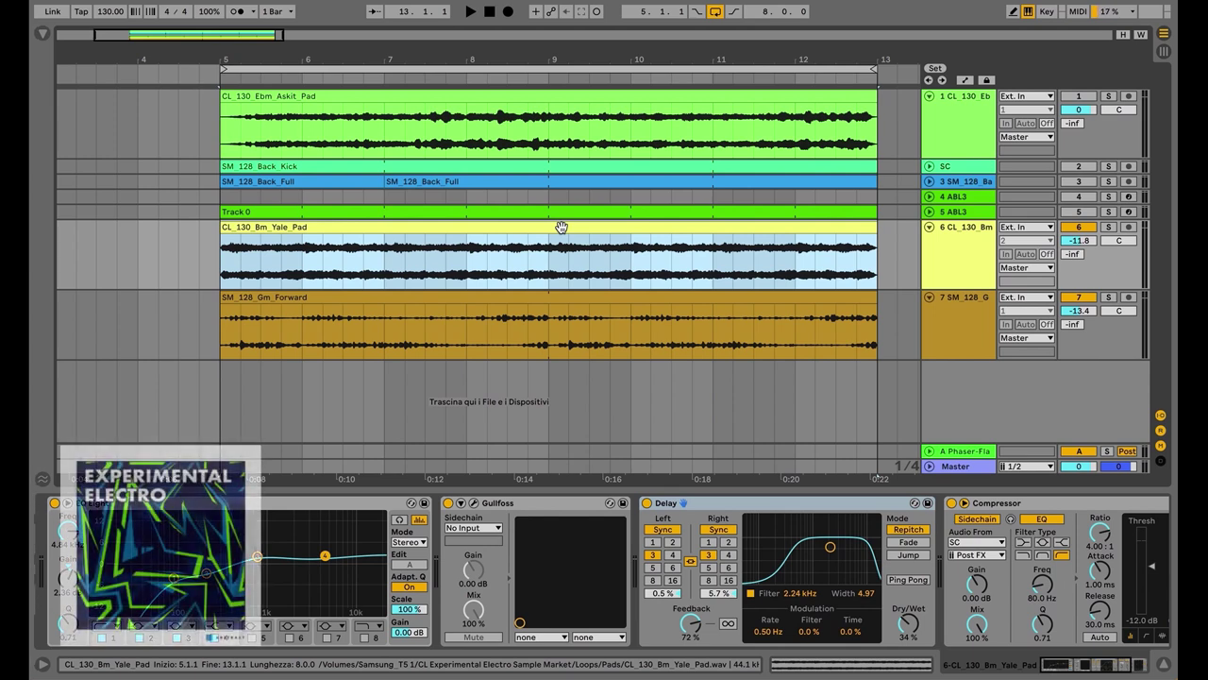
click(929, 182)
click(817, 182)
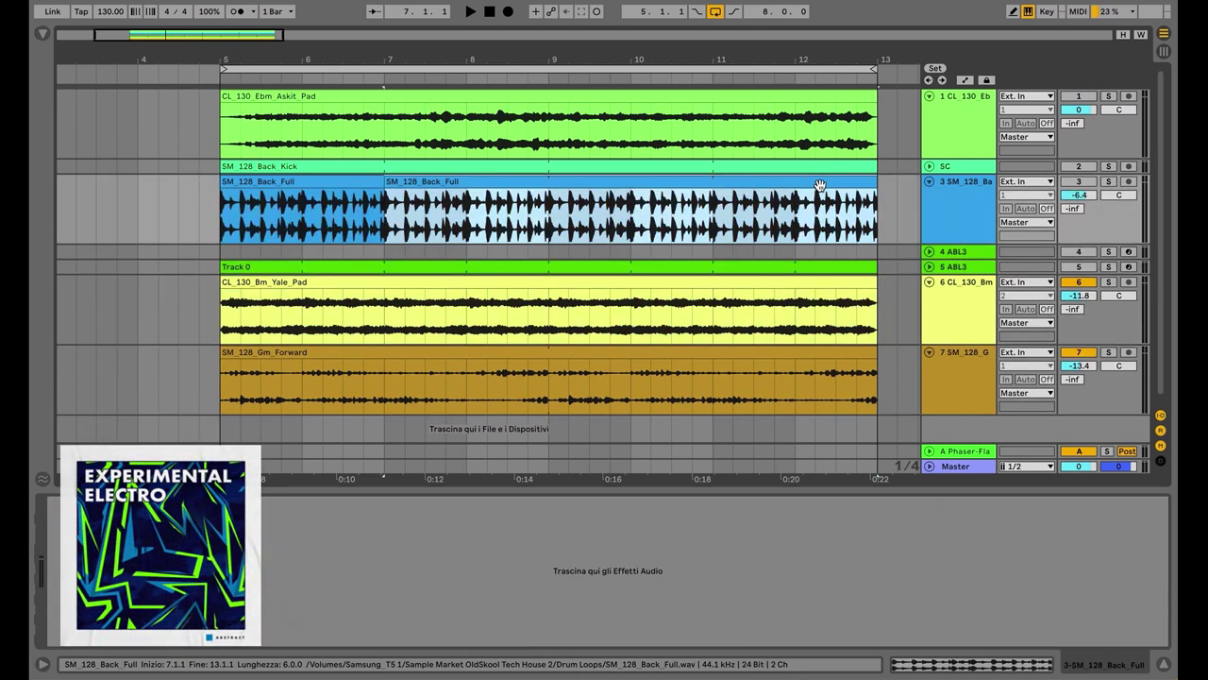
click(762, 363)
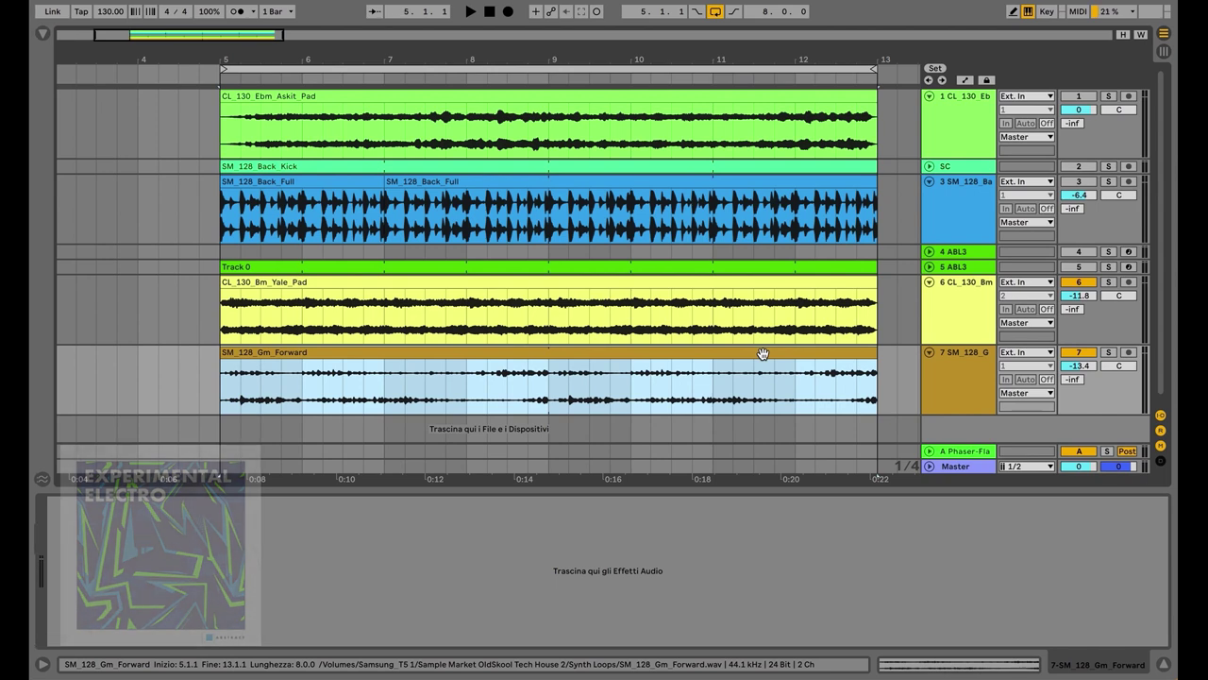
click(930, 182)
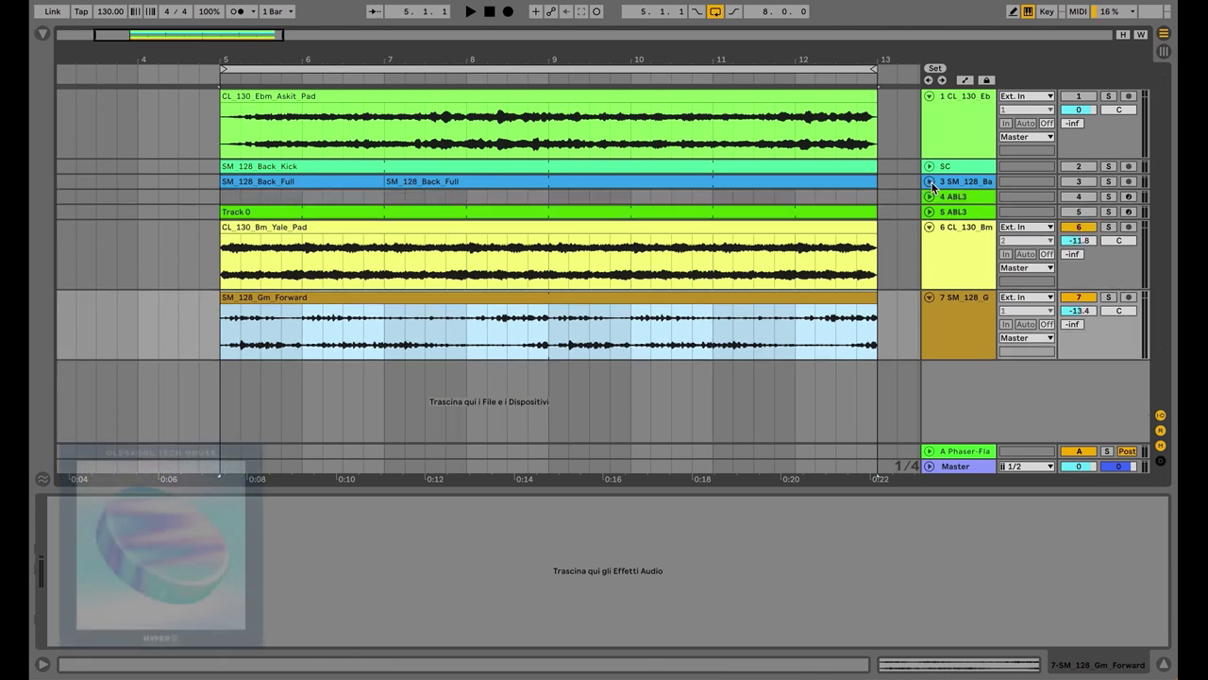
click(220, 198)
Check the Yale pad effect chain and play the arrangement from bar 5.
click(221, 120)
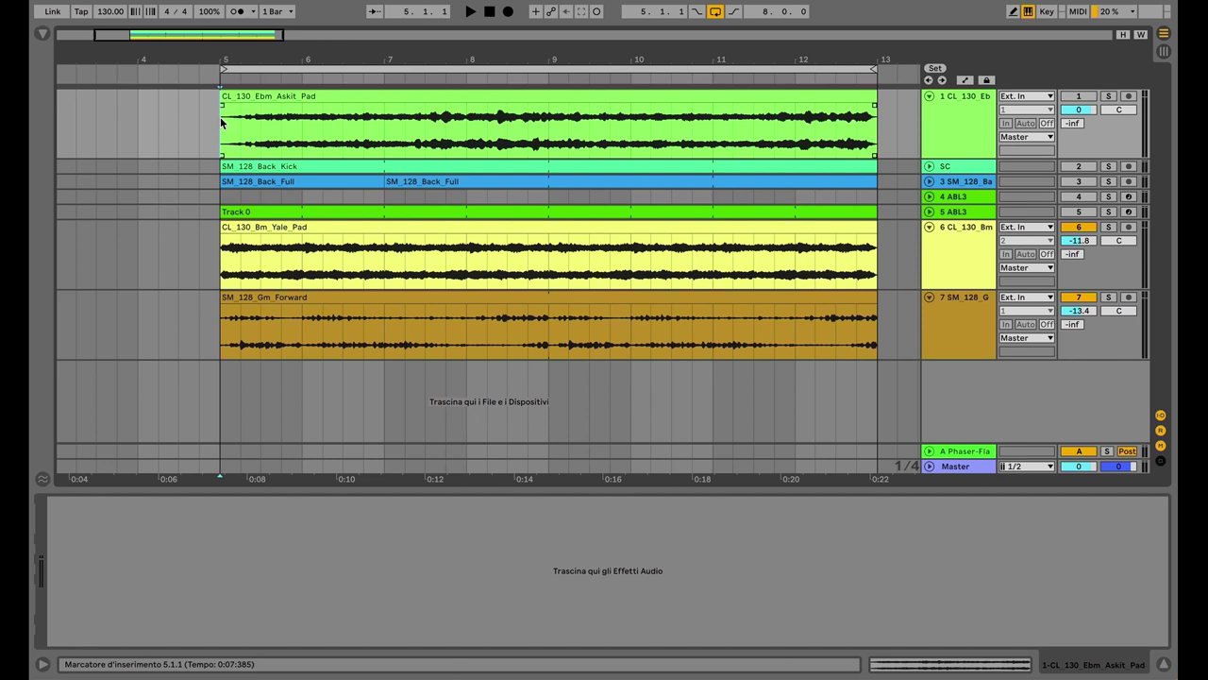
click(981, 250)
click(963, 314)
click(964, 263)
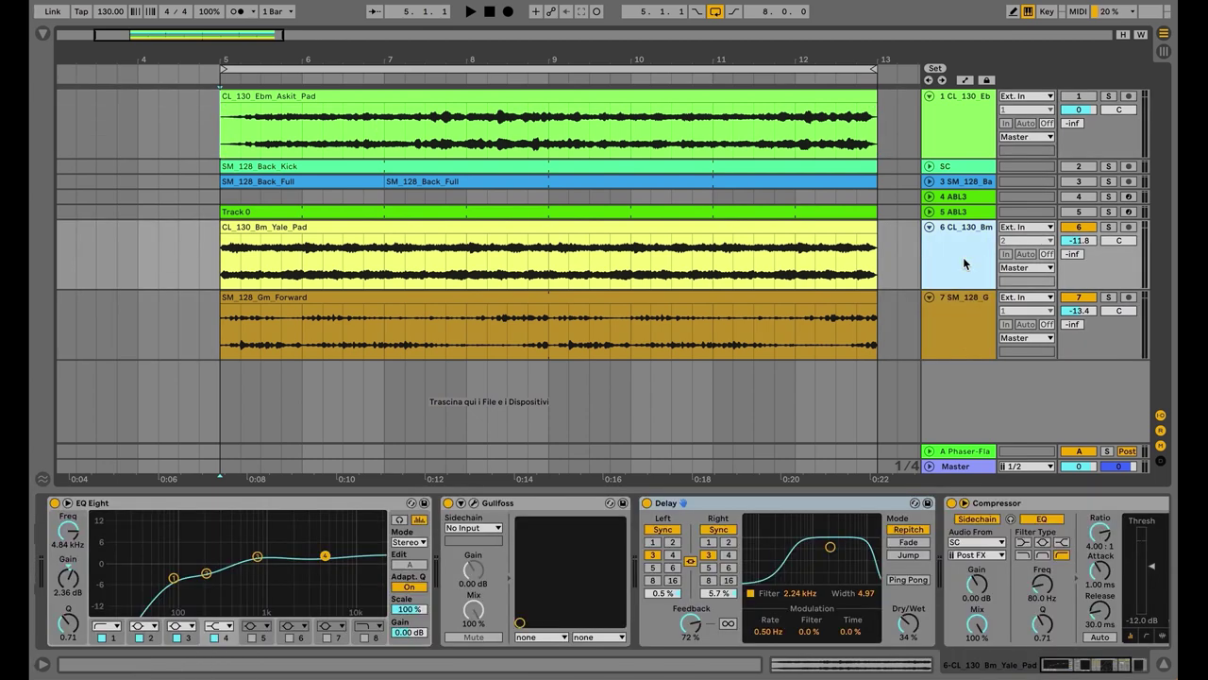
click(221, 265)
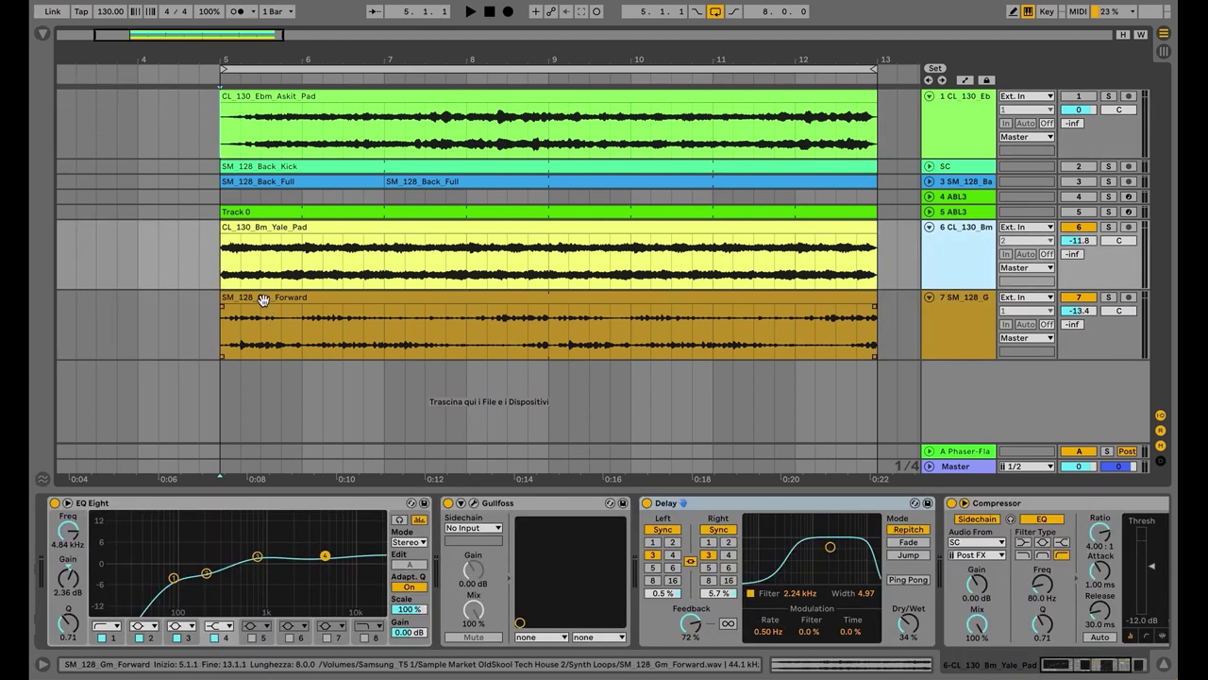
key(space)
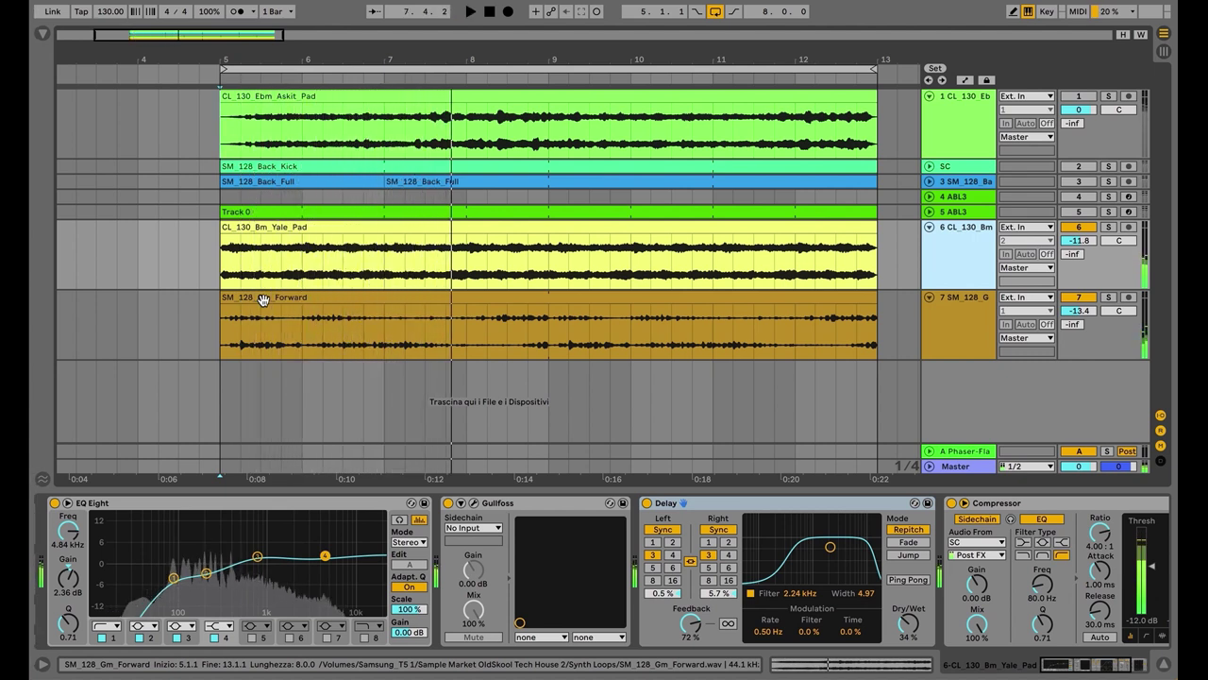
key(space)
Solo and audition the Askit pad track, then unsolo it.
click(488, 98)
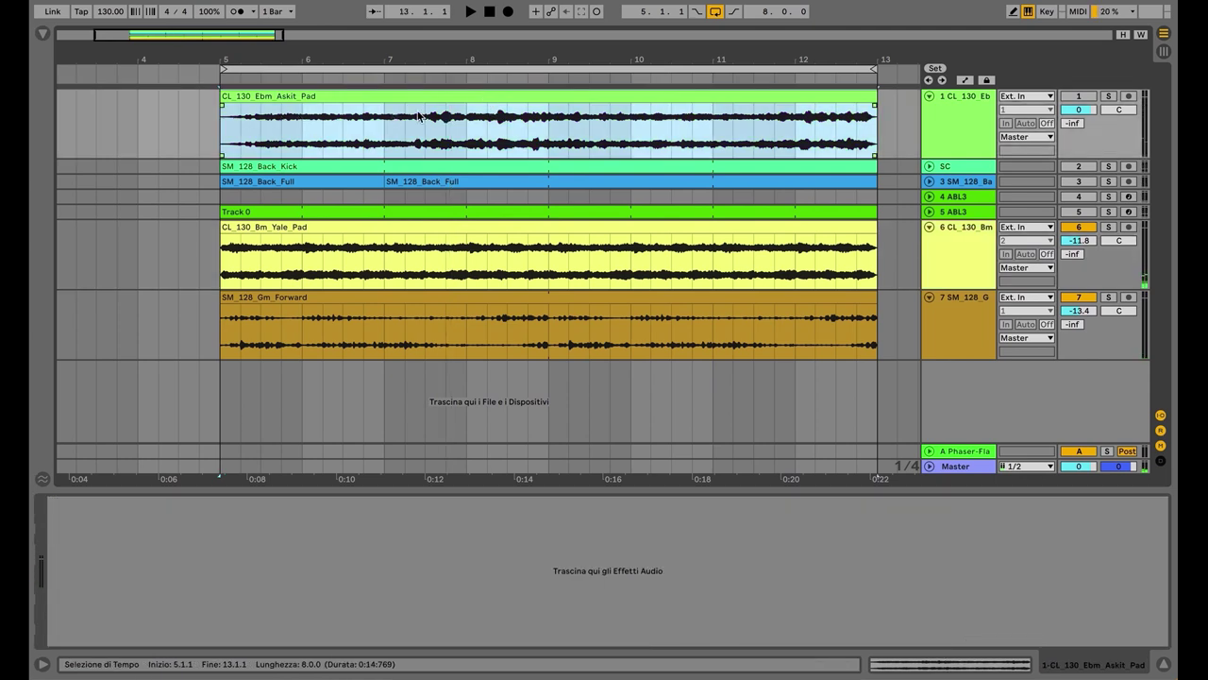
click(1109, 97)
key(space)
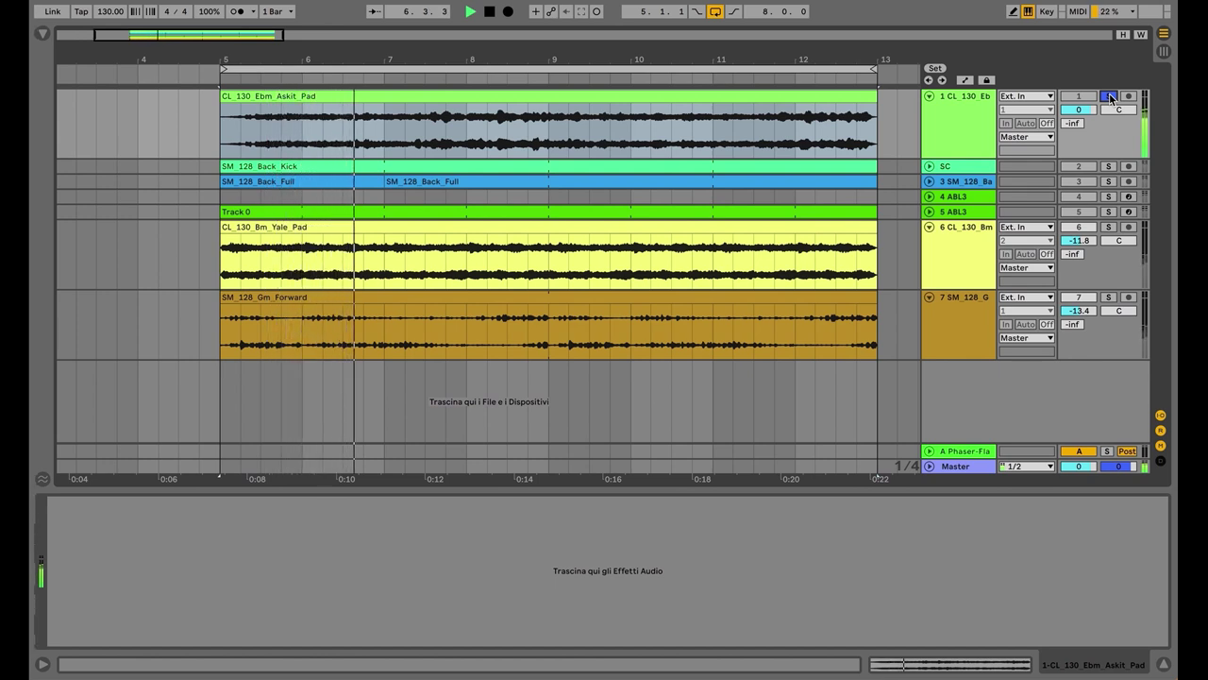
click(1109, 96)
click(949, 132)
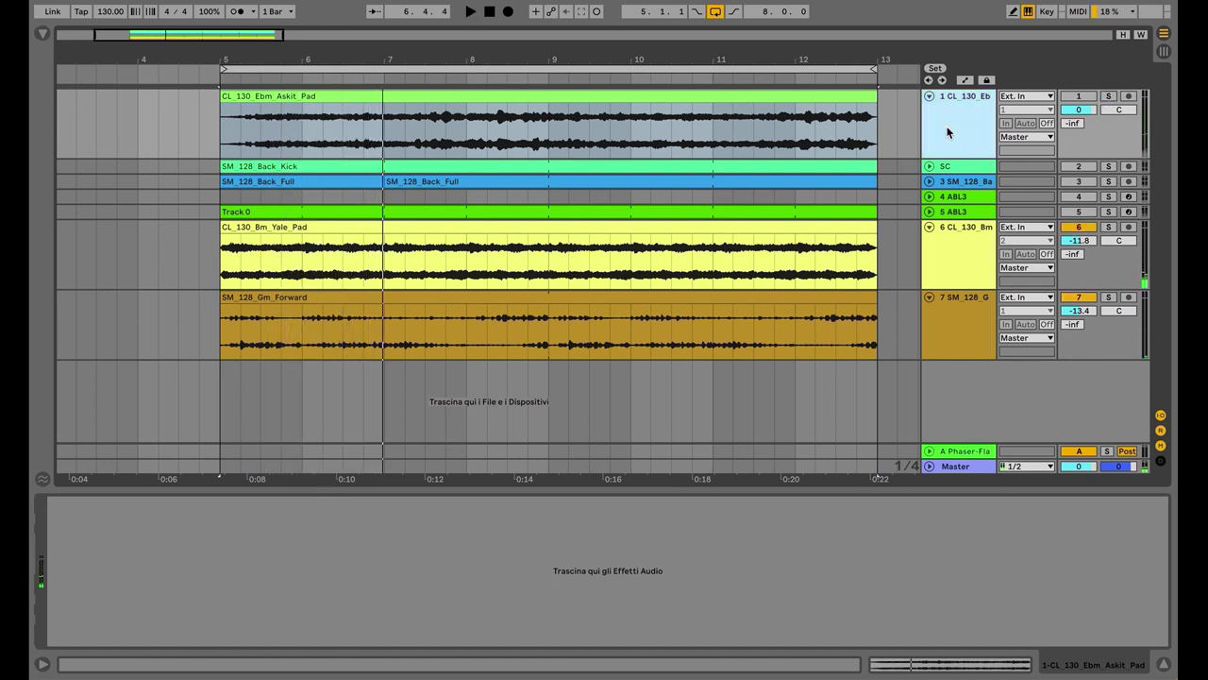
Insert a new MIDI track and load the CL_130_Ebm_Askit_Pad sample onto it.
key(ctrl+shift+t)
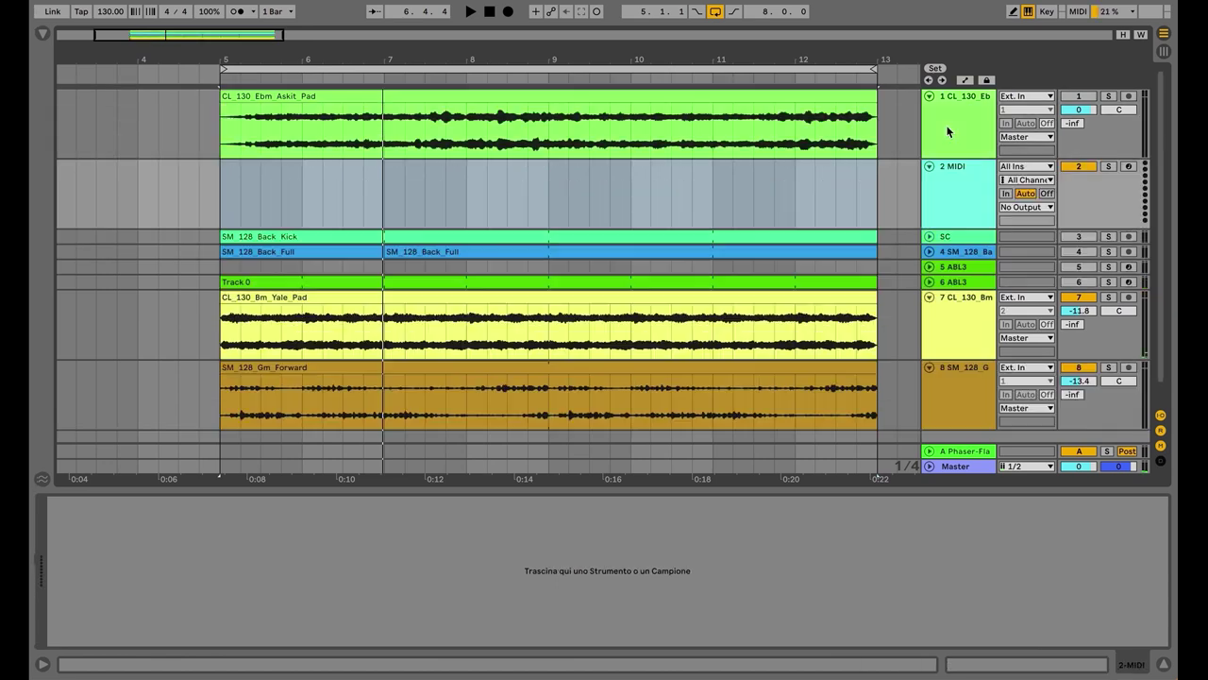
click(949, 132)
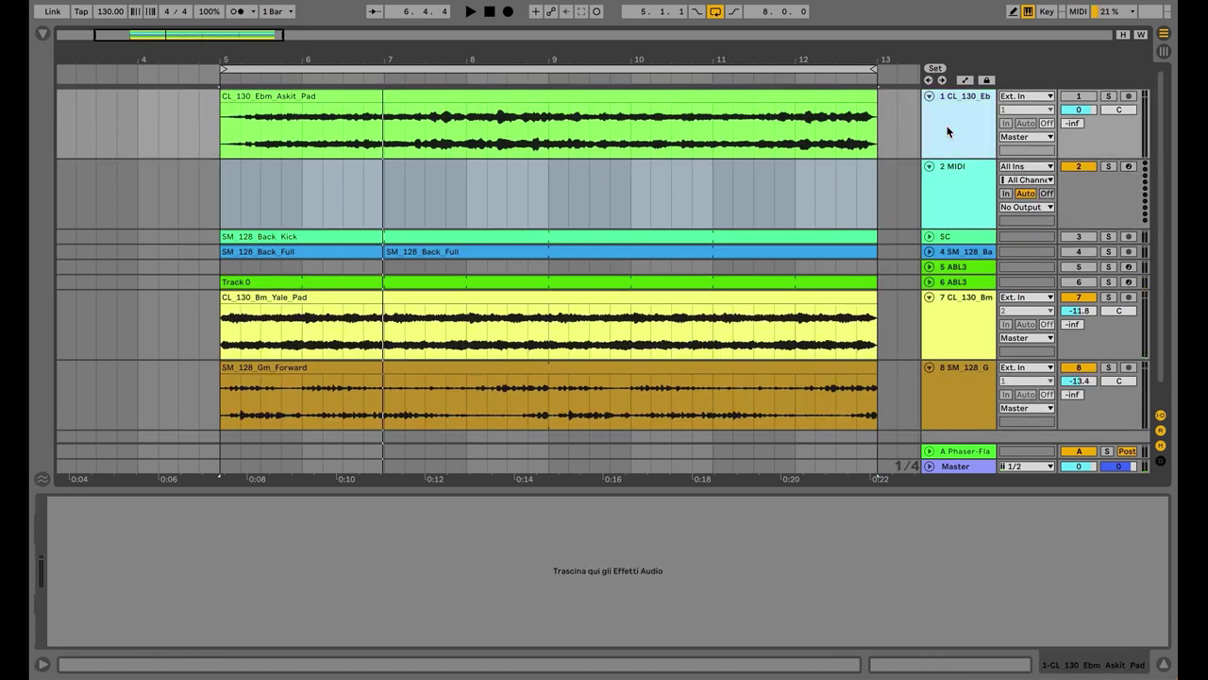
click(620, 95)
click(965, 205)
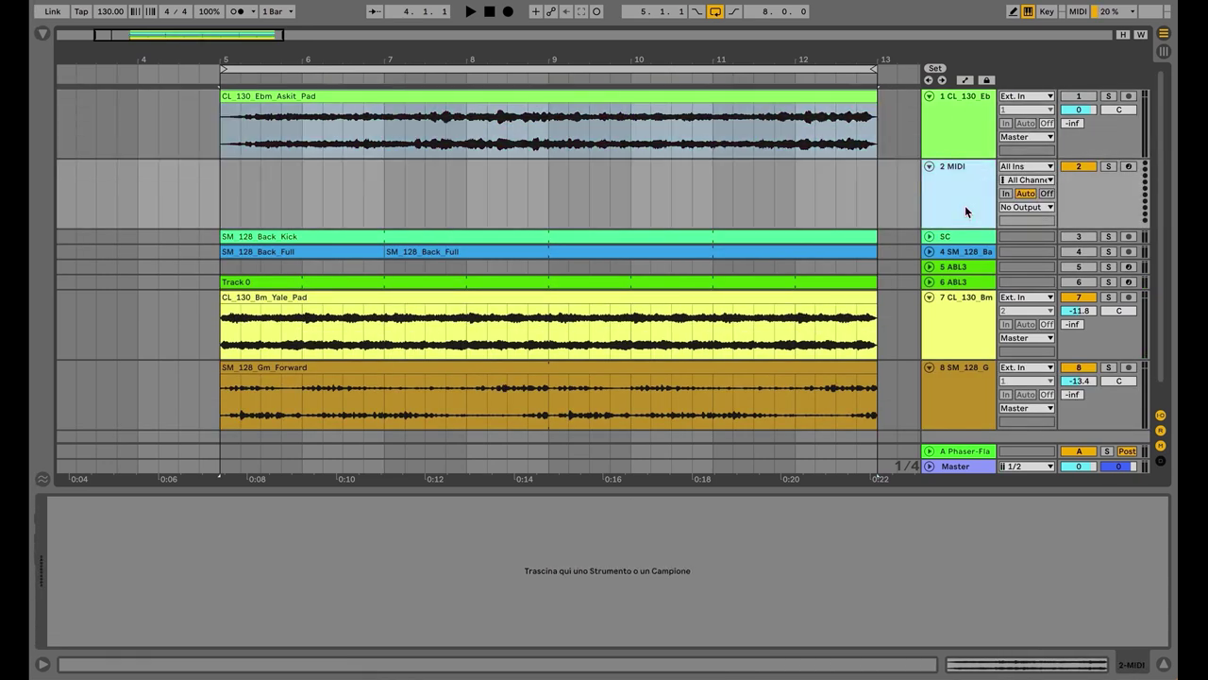
drag(717, 101, 670, 580)
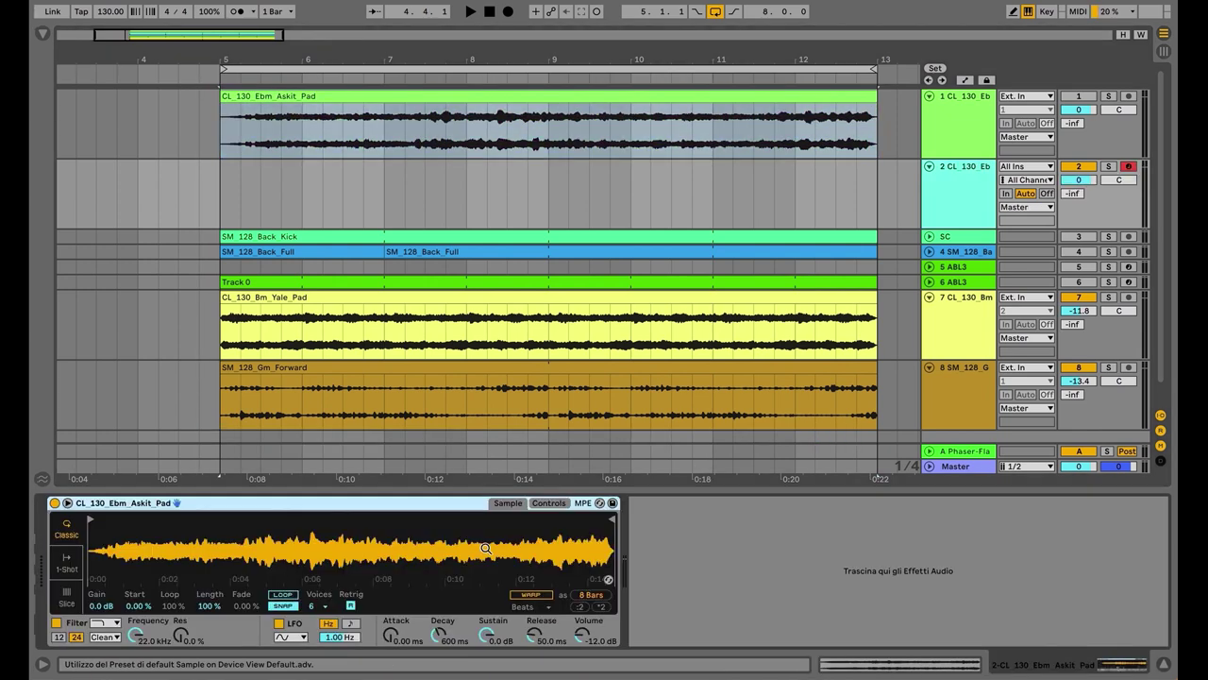
Convert the Simpler into a Sampler and select bars 5–9 on the MIDI track.
right_click(432, 510)
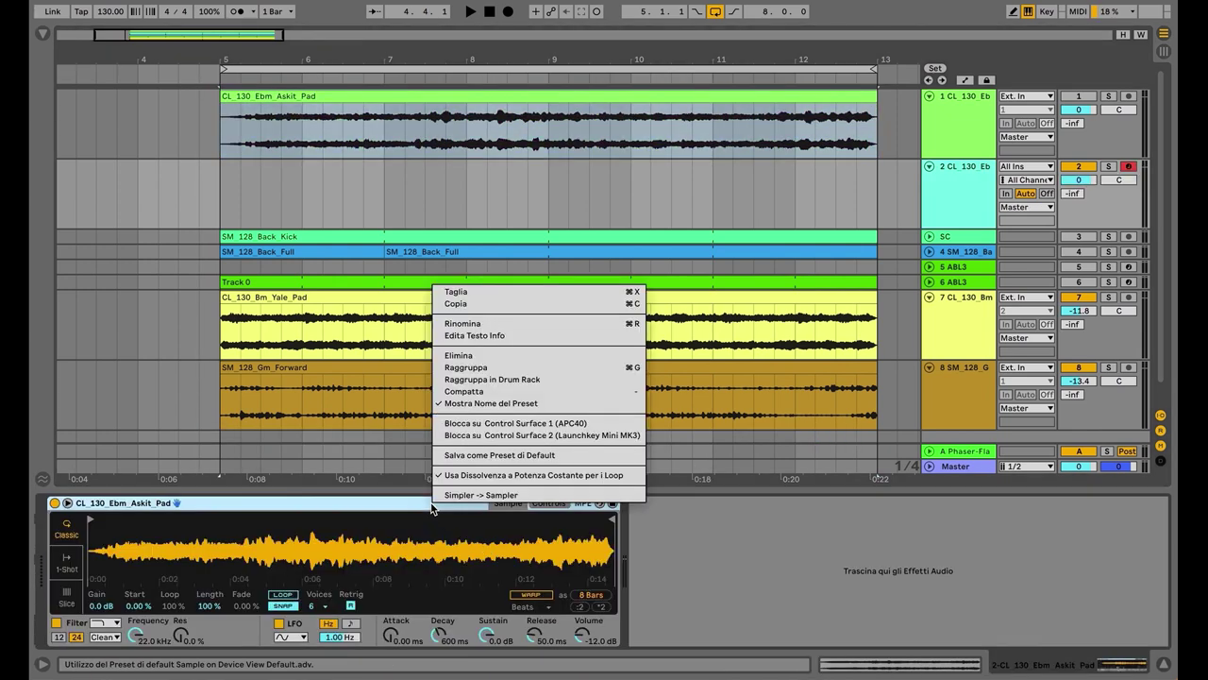
click(460, 496)
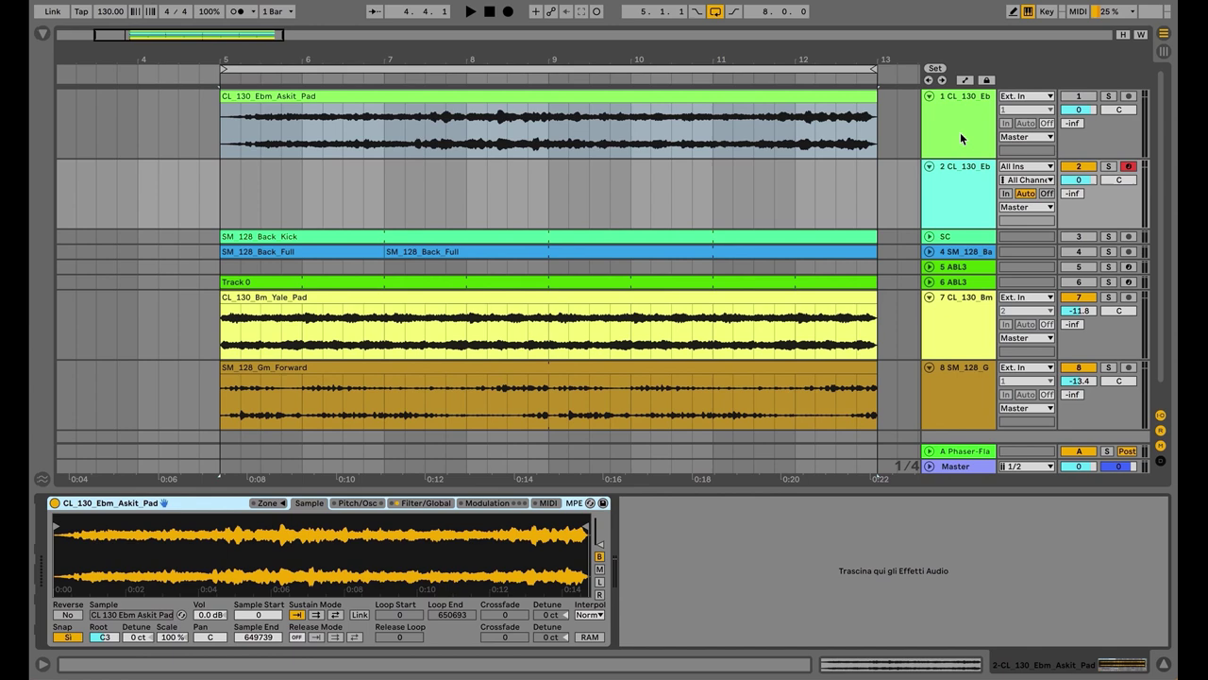
drag(218, 195, 508, 187)
Insert an empty MIDI clip in bars 5–9 and record D3 stabs into the arrangement.
right_click(508, 187)
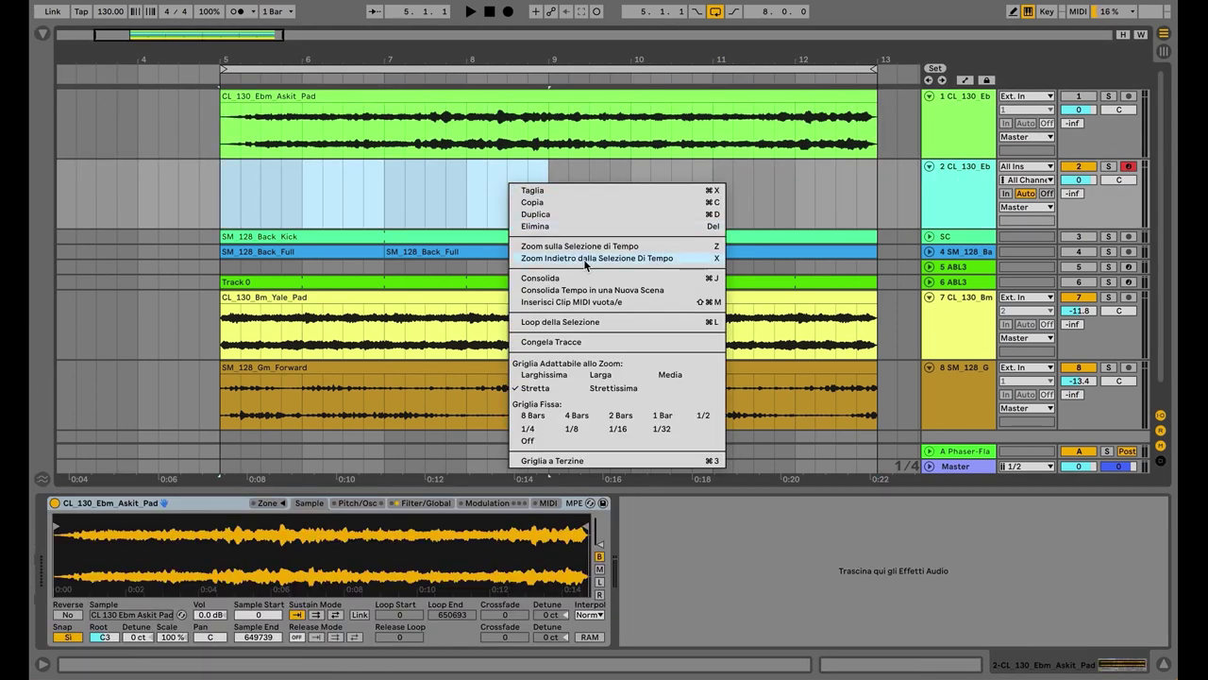
click(584, 300)
scroll(479, 189, down, 3)
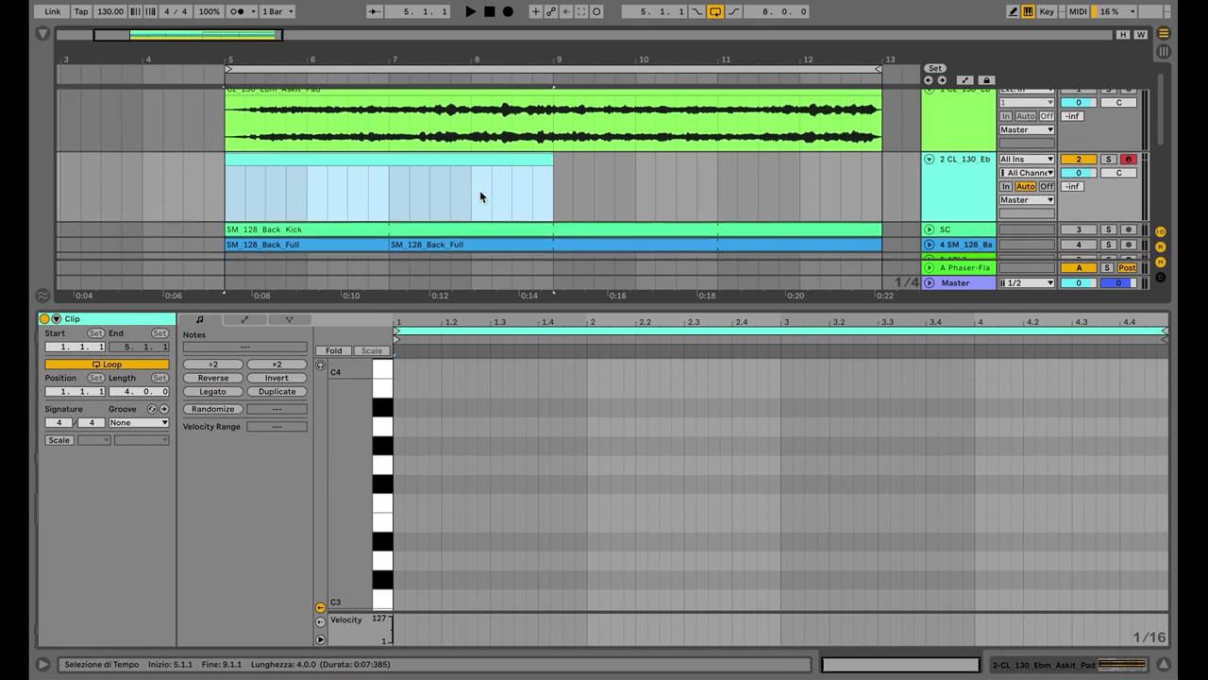
scroll(479, 189, left, 2)
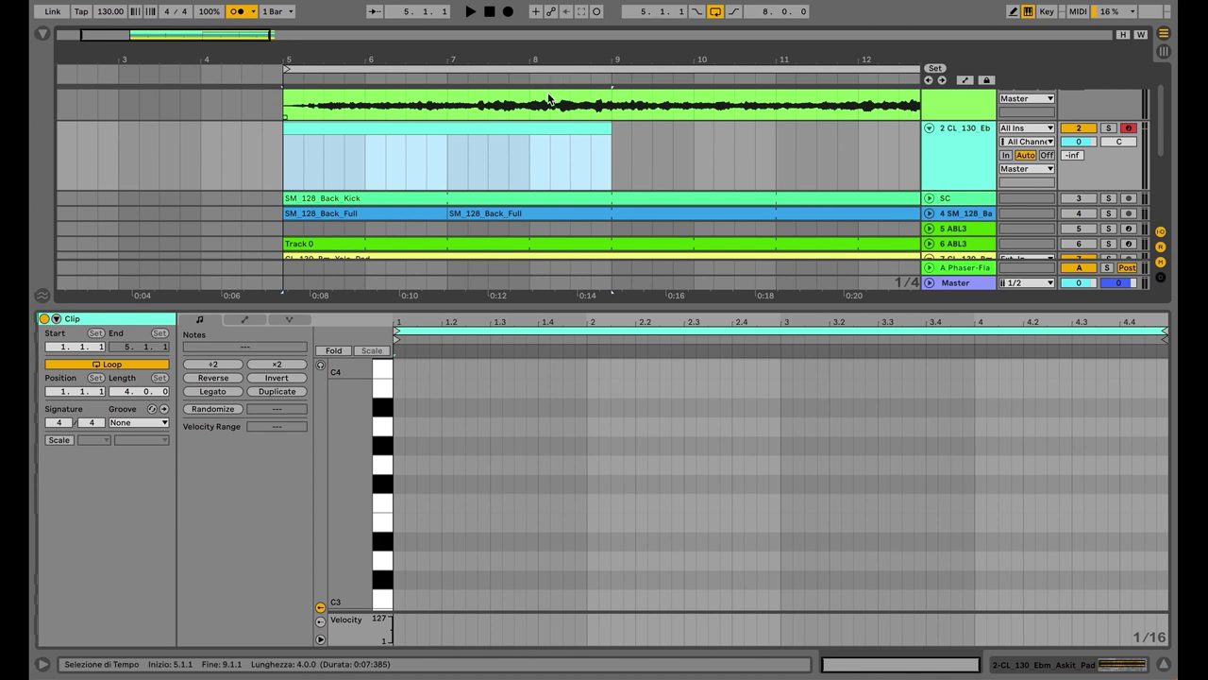
key(space)
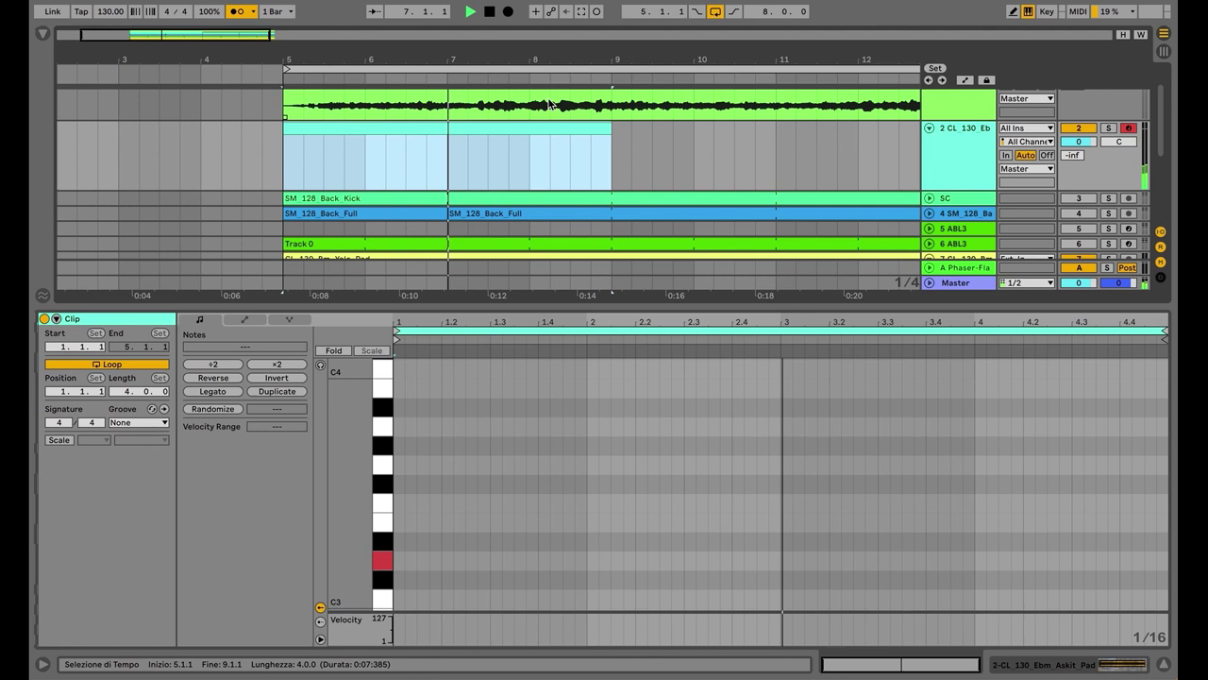
click(508, 12)
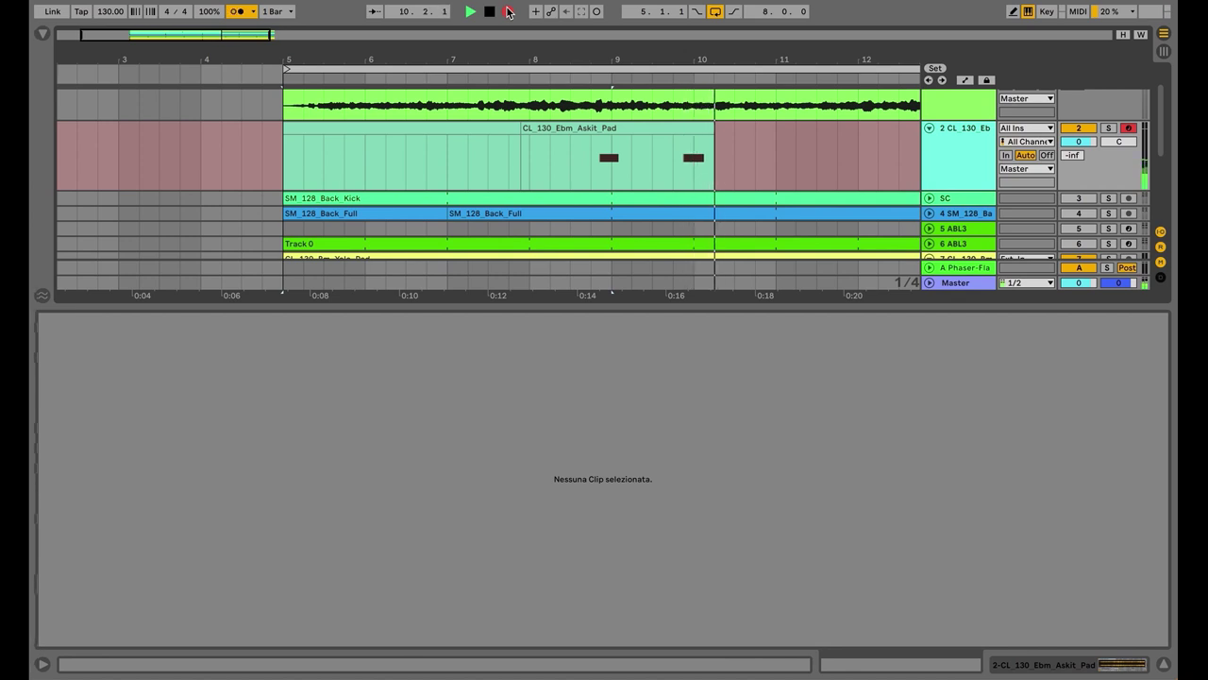
key(space)
Edit the recorded clip, placing it at bar 5 and nudging the D3 note later.
click(533, 156)
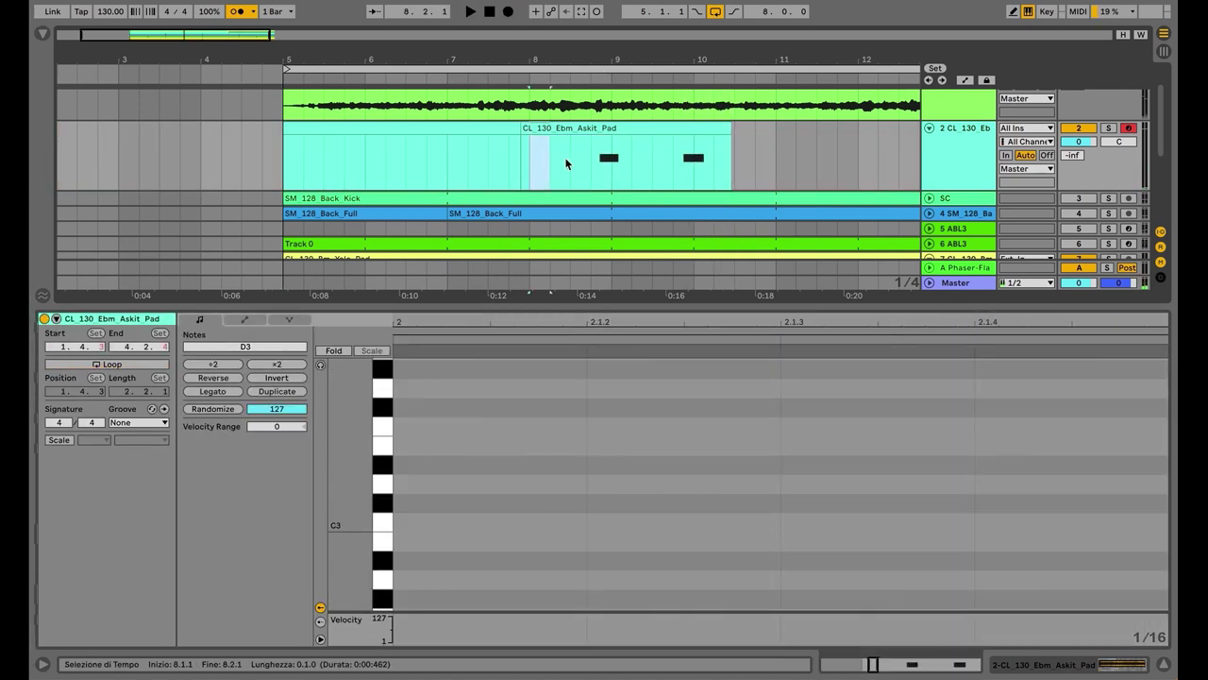
drag(566, 163, 685, 165)
drag(639, 129, 384, 139)
drag(755, 482, 766, 485)
drag(1142, 494, 1152, 493)
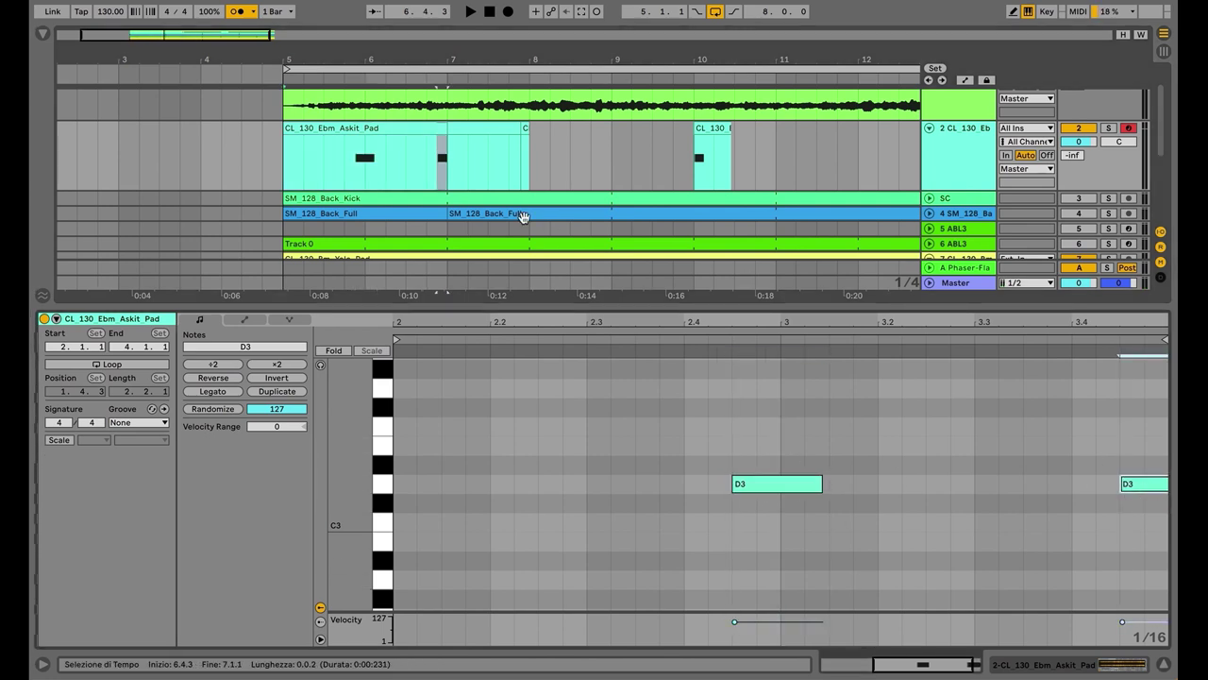
Duplicate the two-bar stab clip with Ctrl+D to fill bars 5–13.
click(410, 127)
key(ctrl+d)
key(ctrl+d)
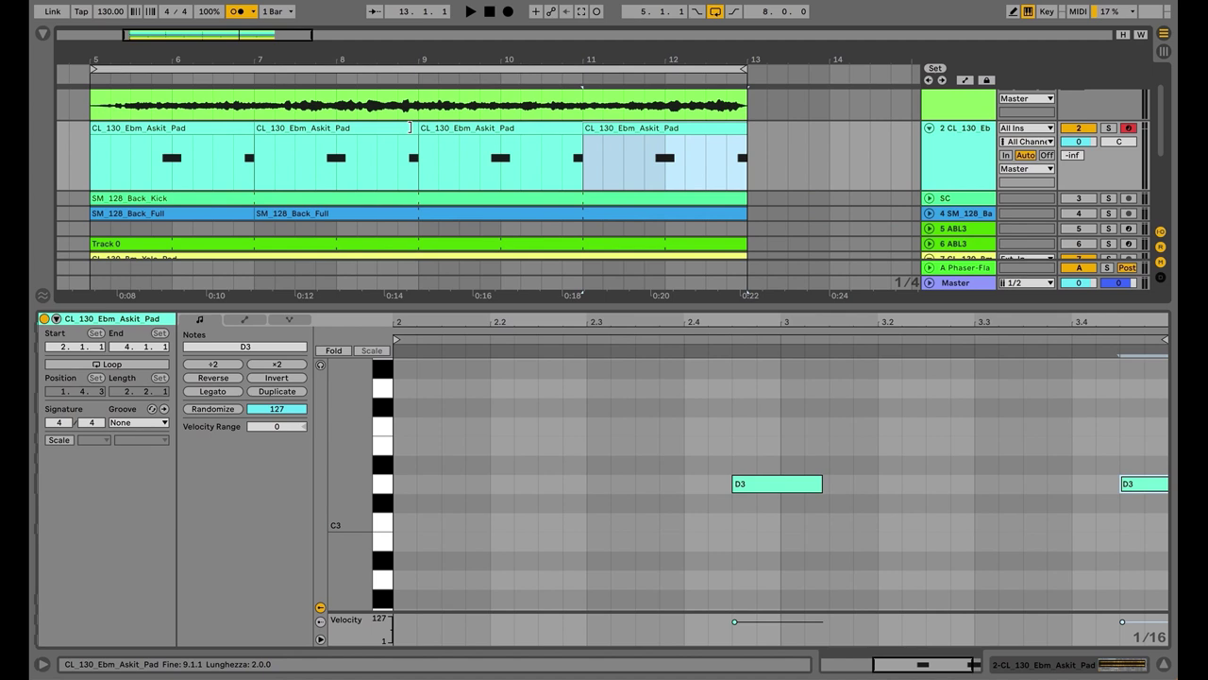
scroll(580, 196, down, 1)
scroll(579, 196, left, 3)
Fold track 1 and bring up the pad track's Sampler device.
click(209, 148)
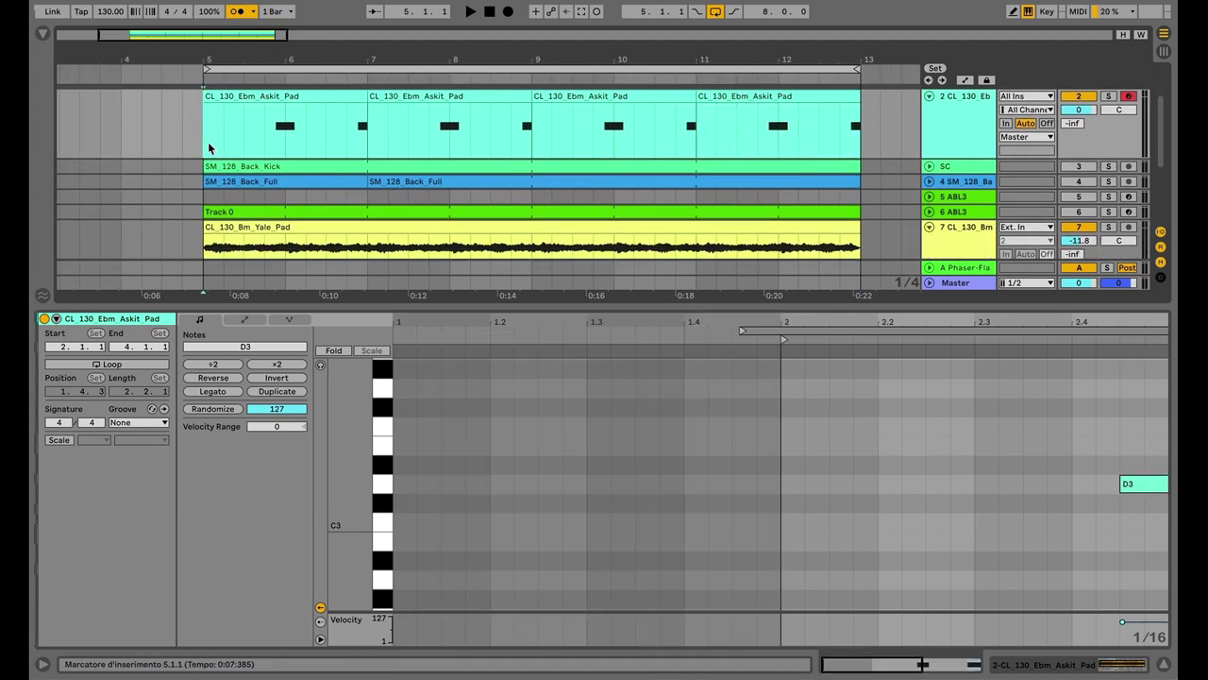
scroll(210, 148, up, 2)
click(931, 102)
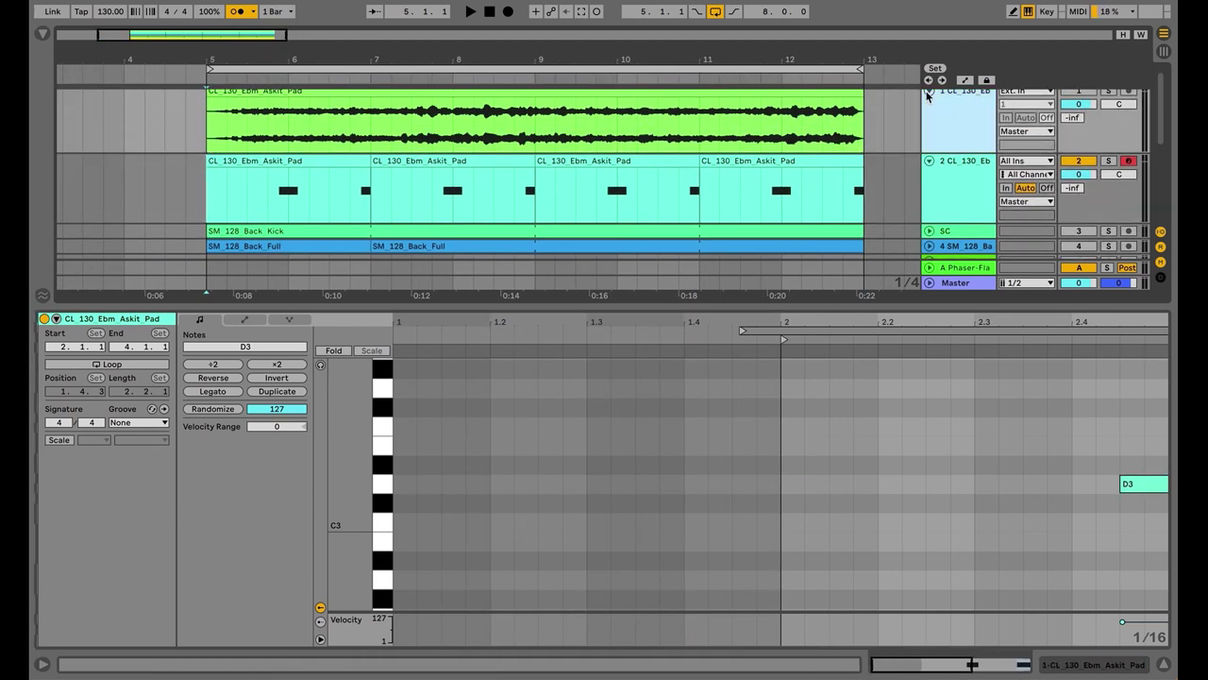
click(929, 95)
click(1102, 672)
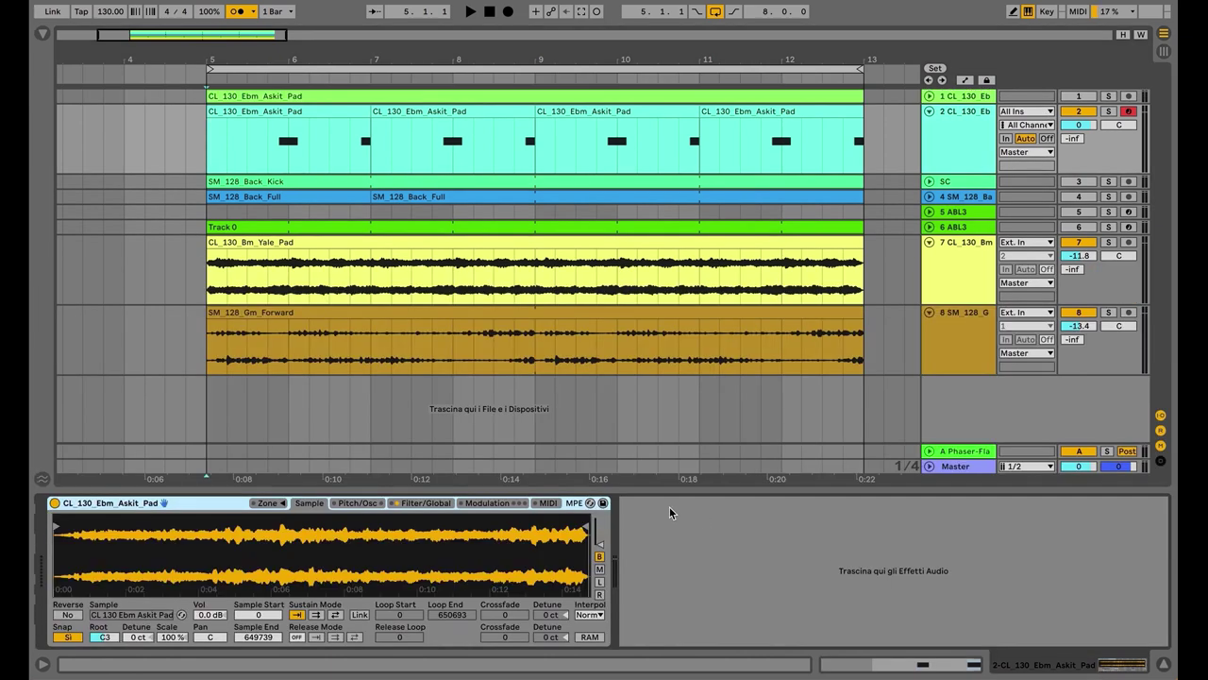
Enable LFO 2 as S&H at 0.03 Hz sending Sample Offset at 100.
click(486, 508)
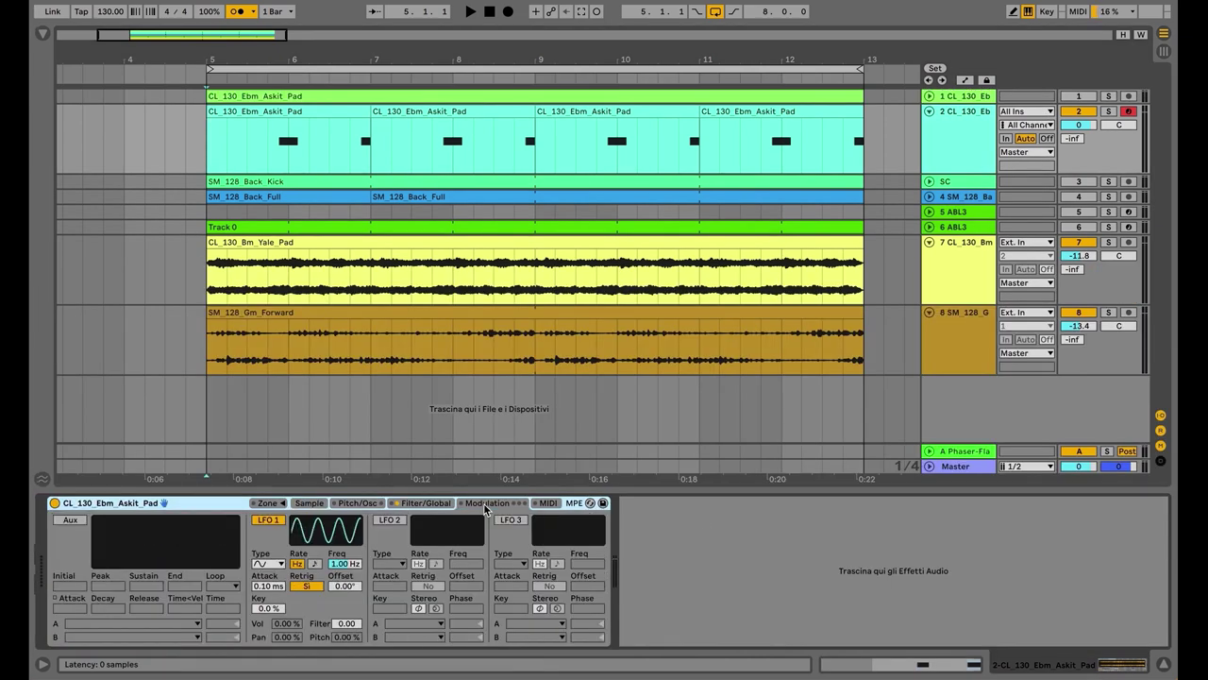
click(394, 520)
click(393, 564)
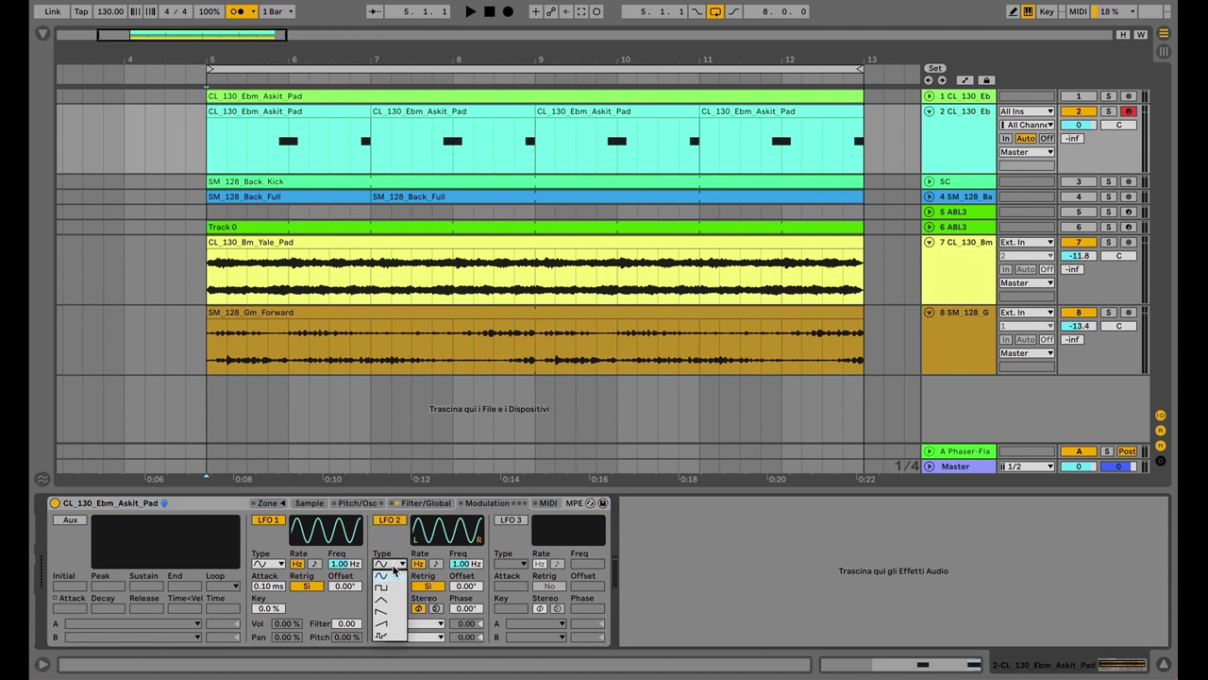
click(388, 636)
drag(466, 565, 466, 623)
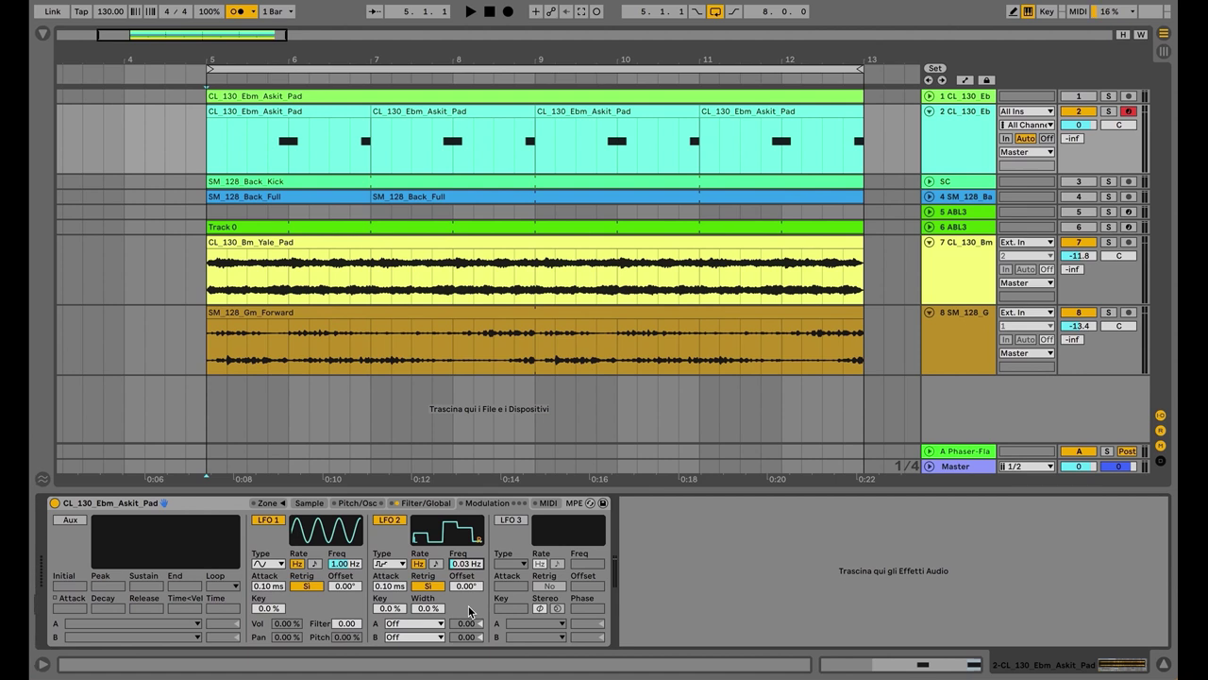
click(435, 625)
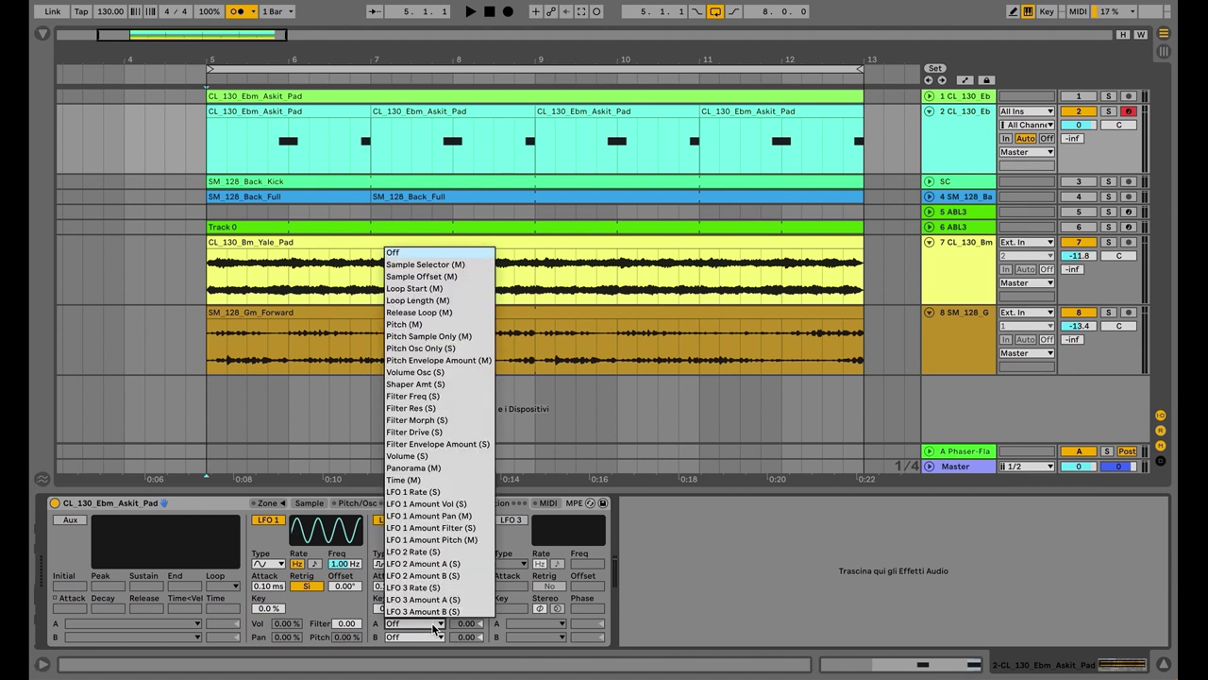
click(434, 275)
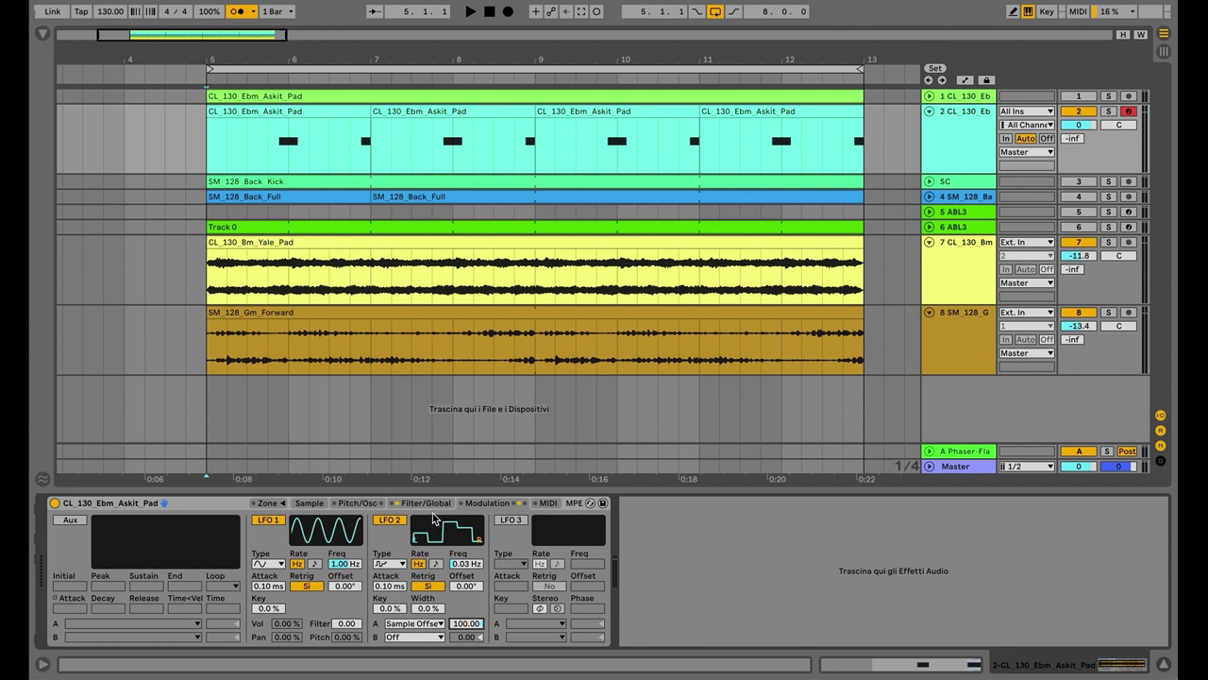
Review the pad's sample waveform, then the Sampler's filter and global settings.
click(311, 504)
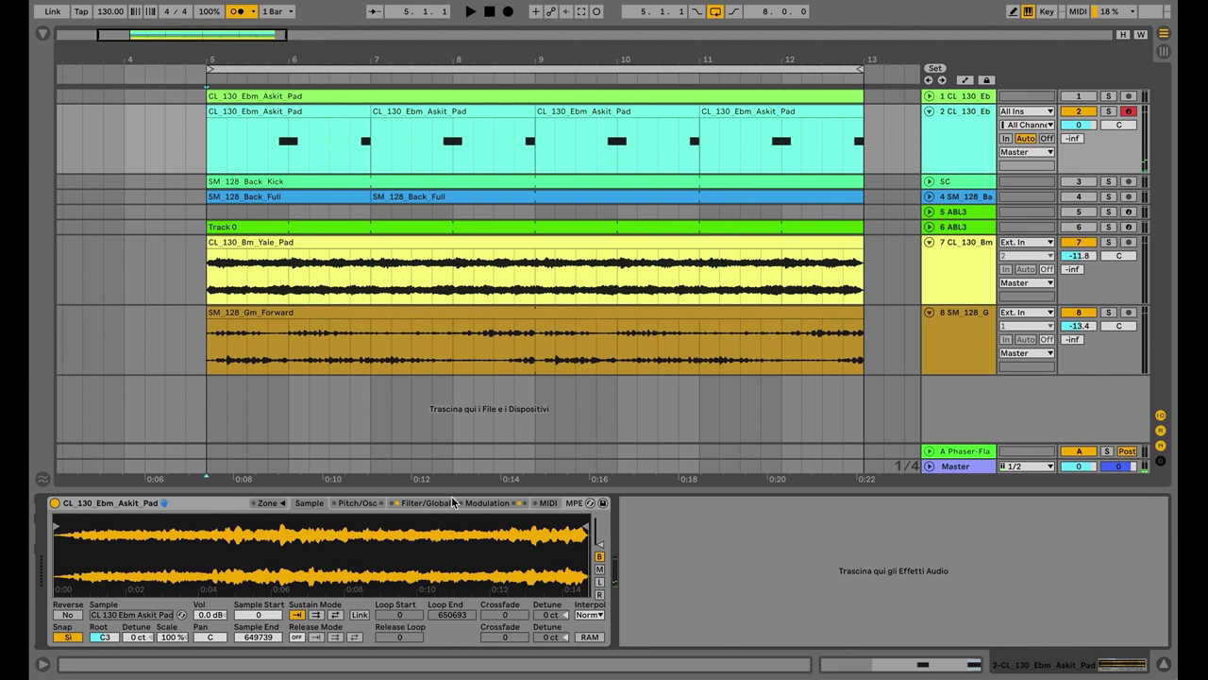
click(485, 510)
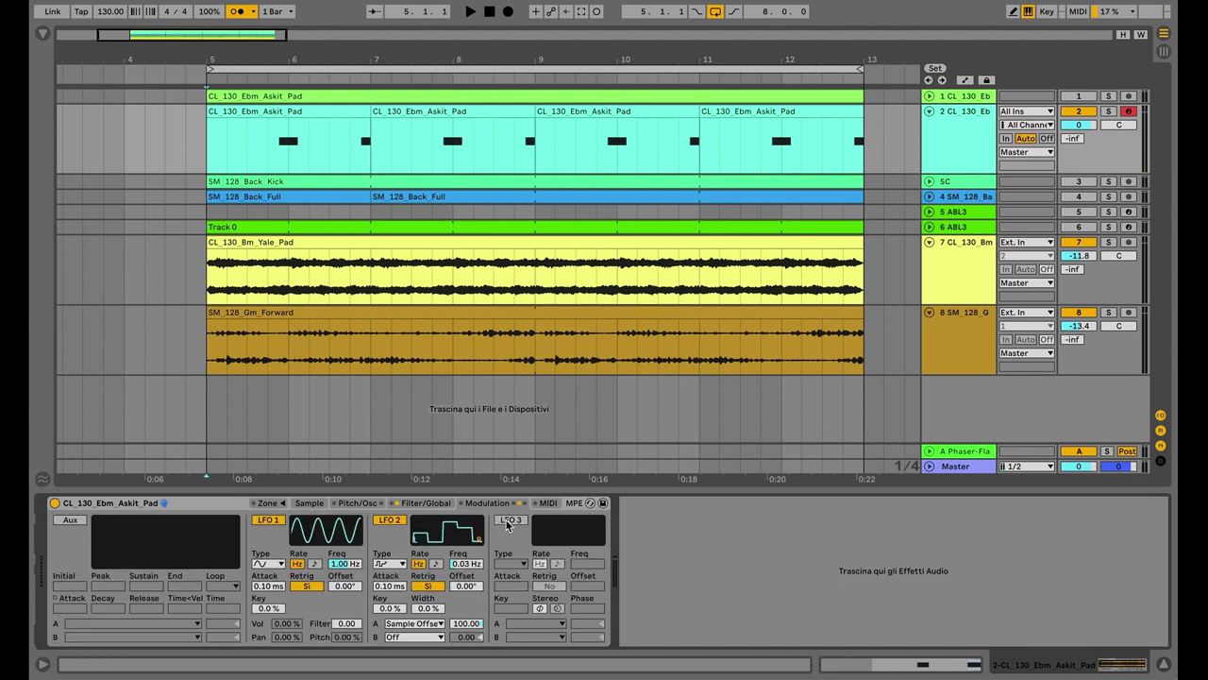
click(426, 502)
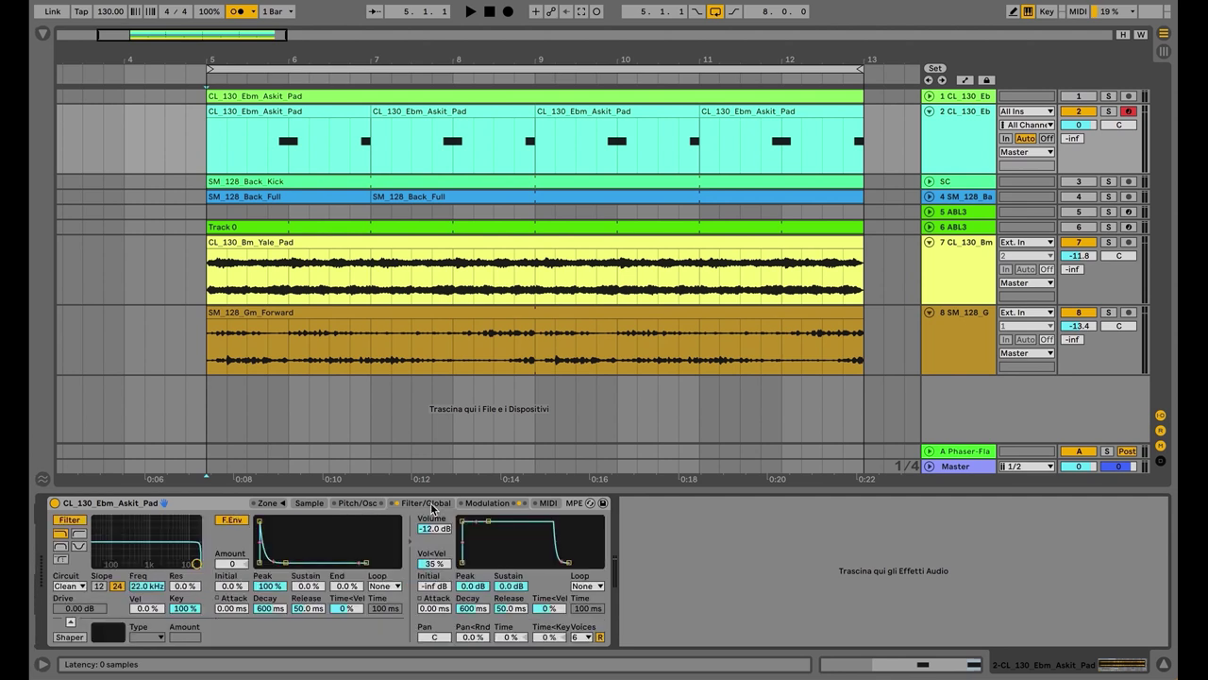
Enable LFO 3 as S&H at 0.03 Hz on Filter Freq, adjusting width and offset to about 101°.
click(486, 502)
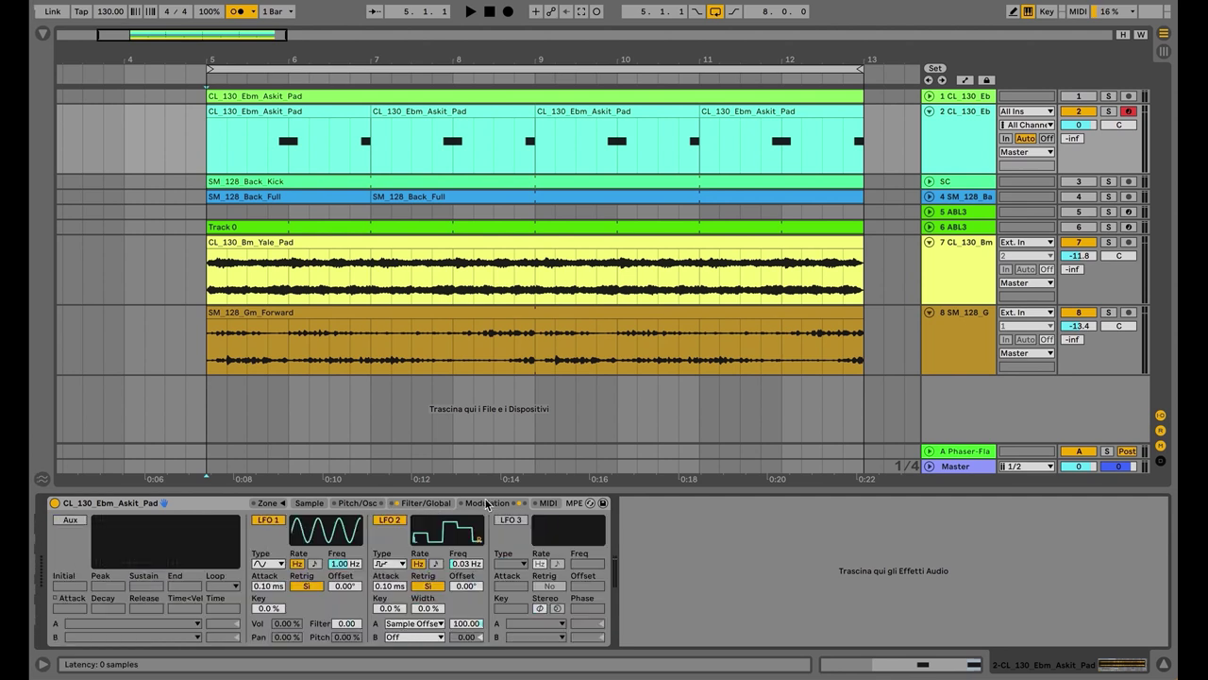
click(510, 520)
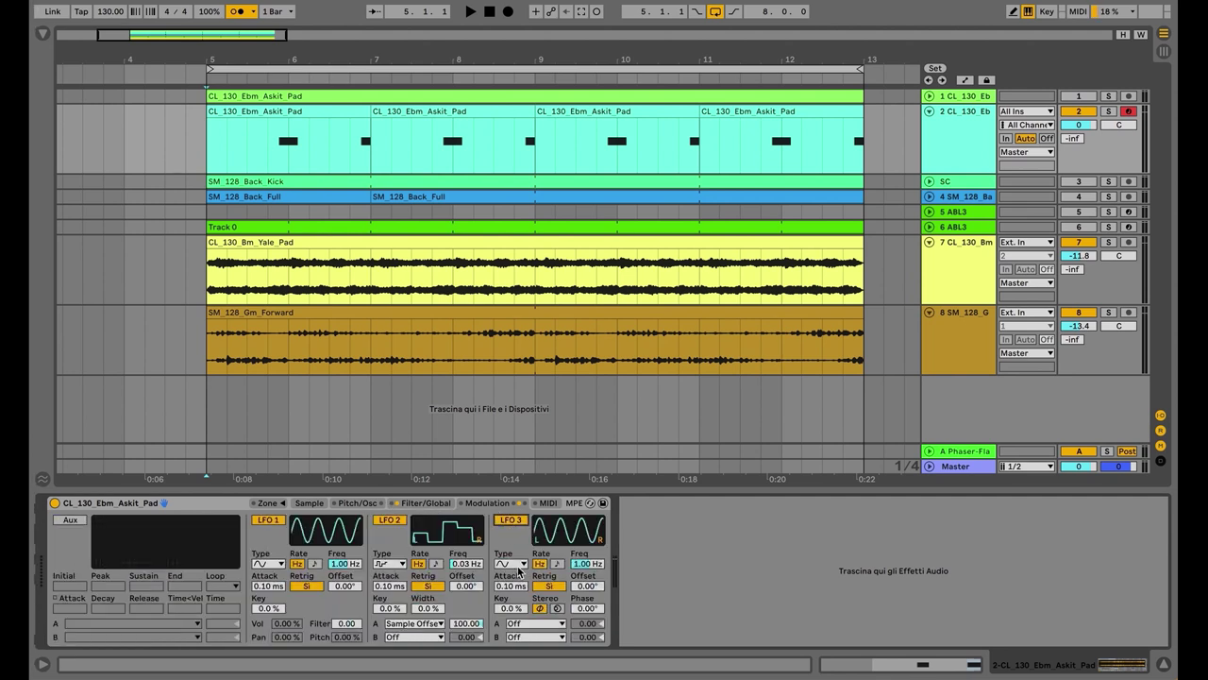
click(510, 564)
click(503, 634)
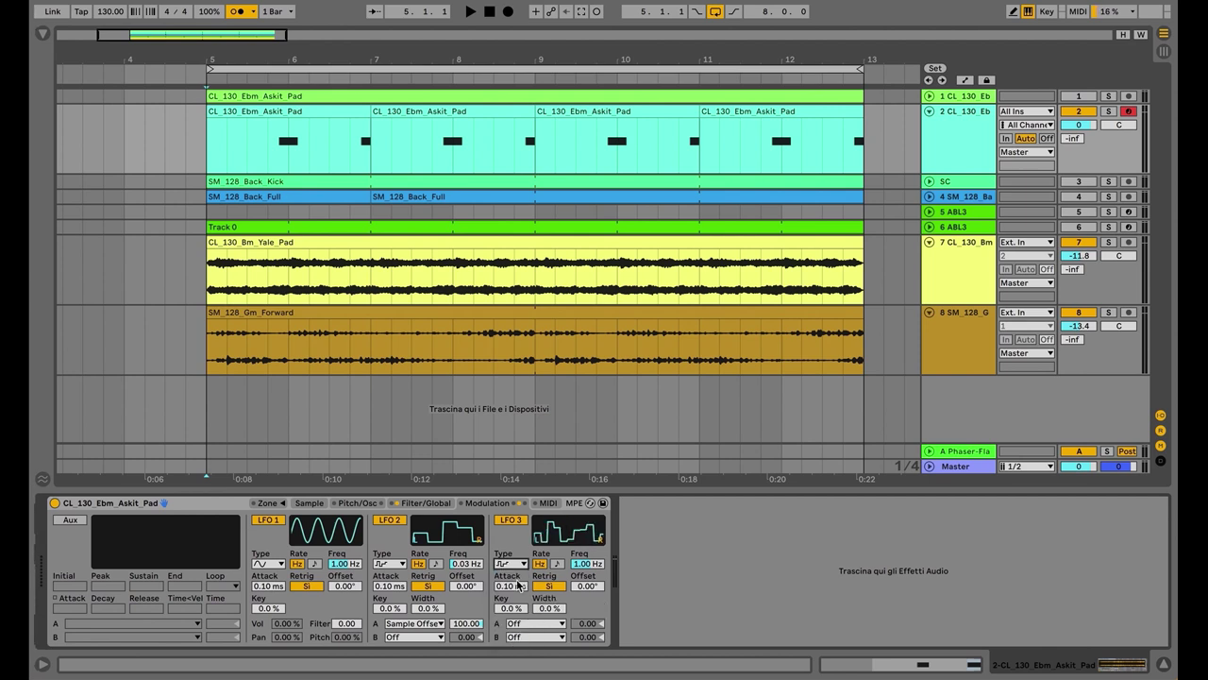
drag(587, 572, 574, 592)
click(557, 623)
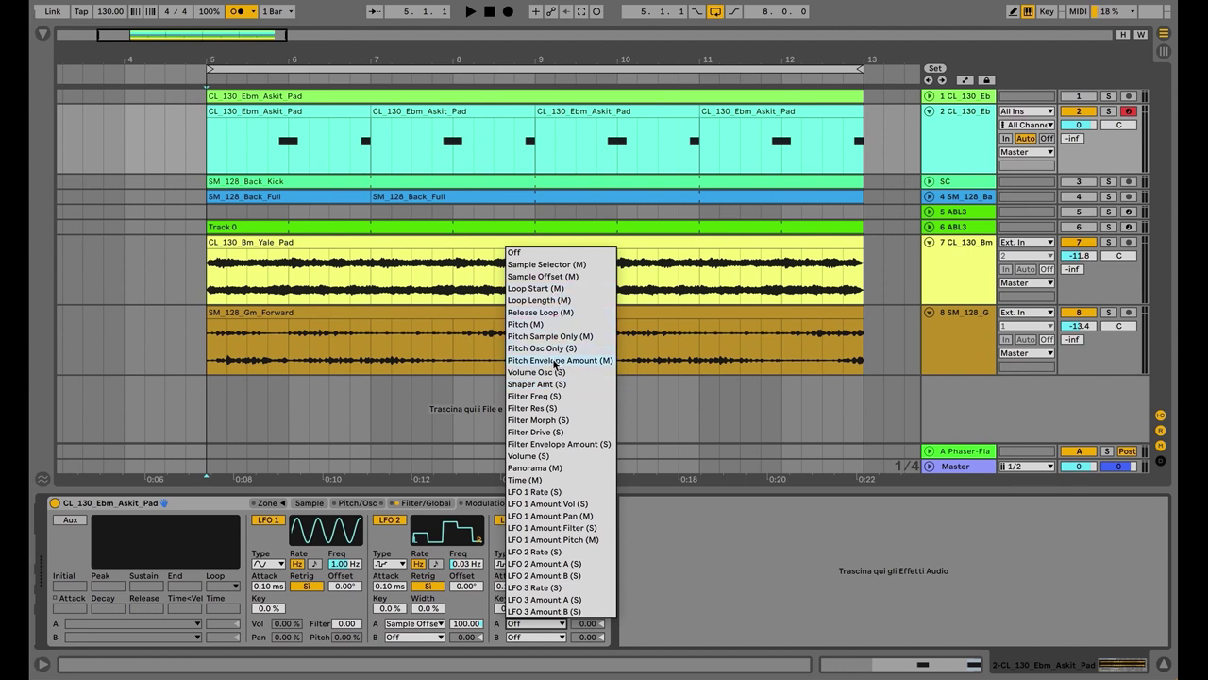
click(534, 395)
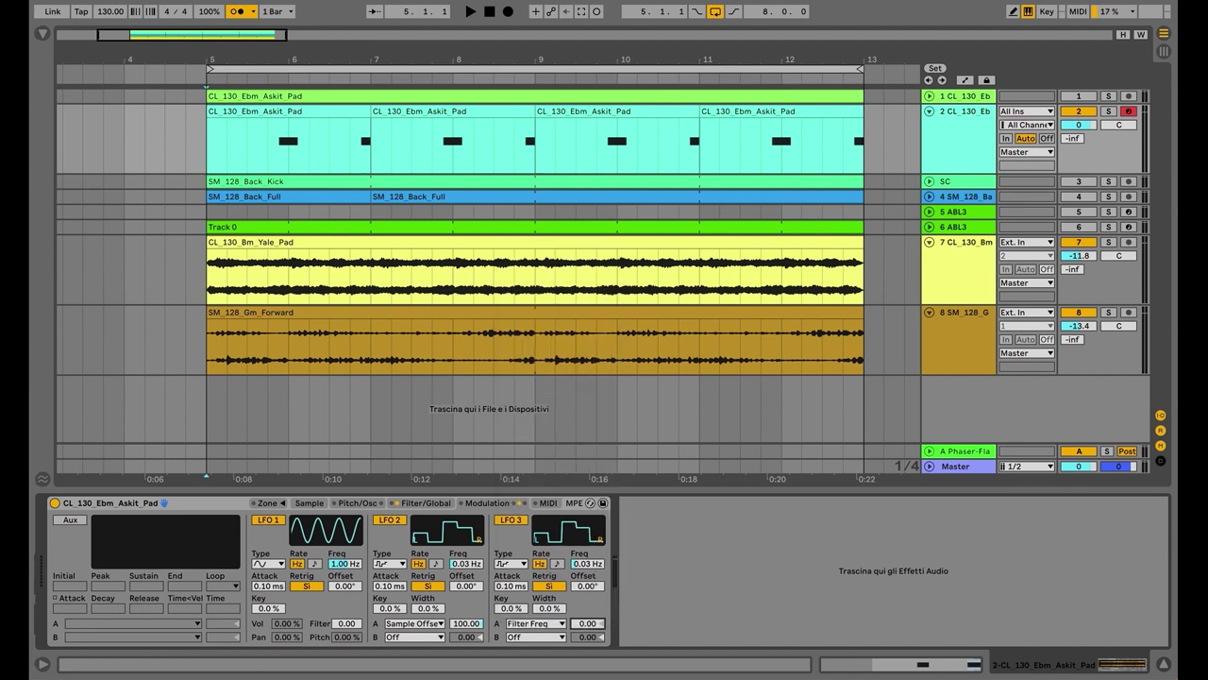
click(551, 608)
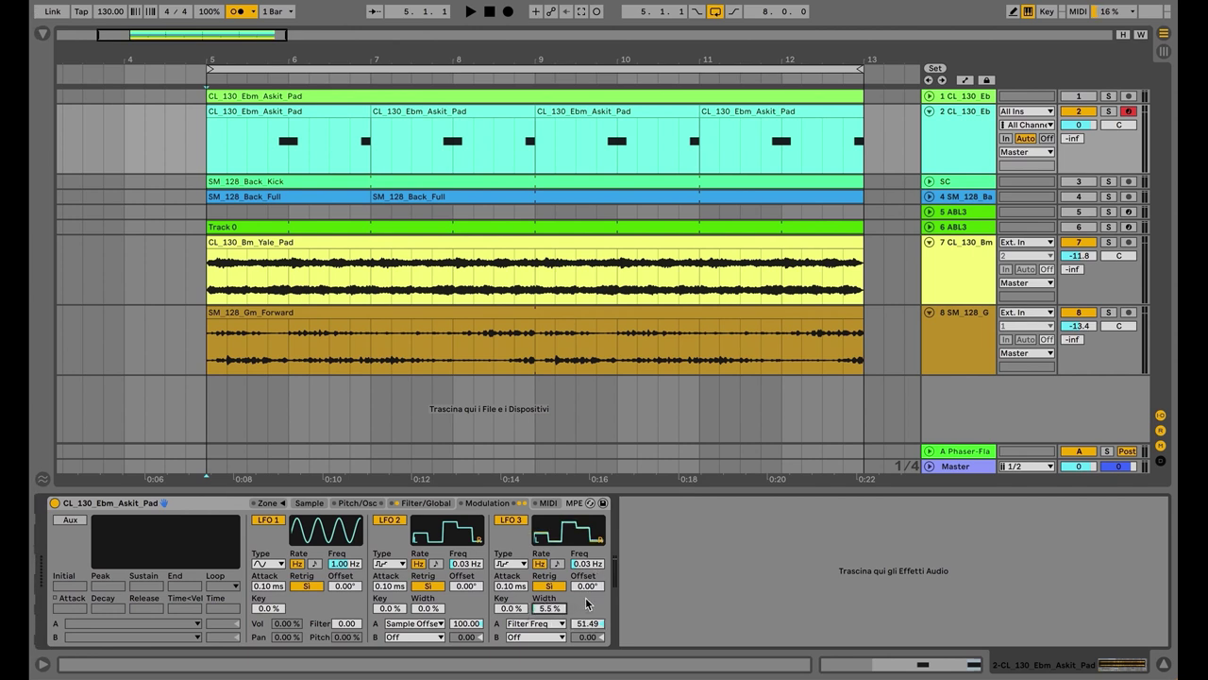
drag(586, 585, 586, 533)
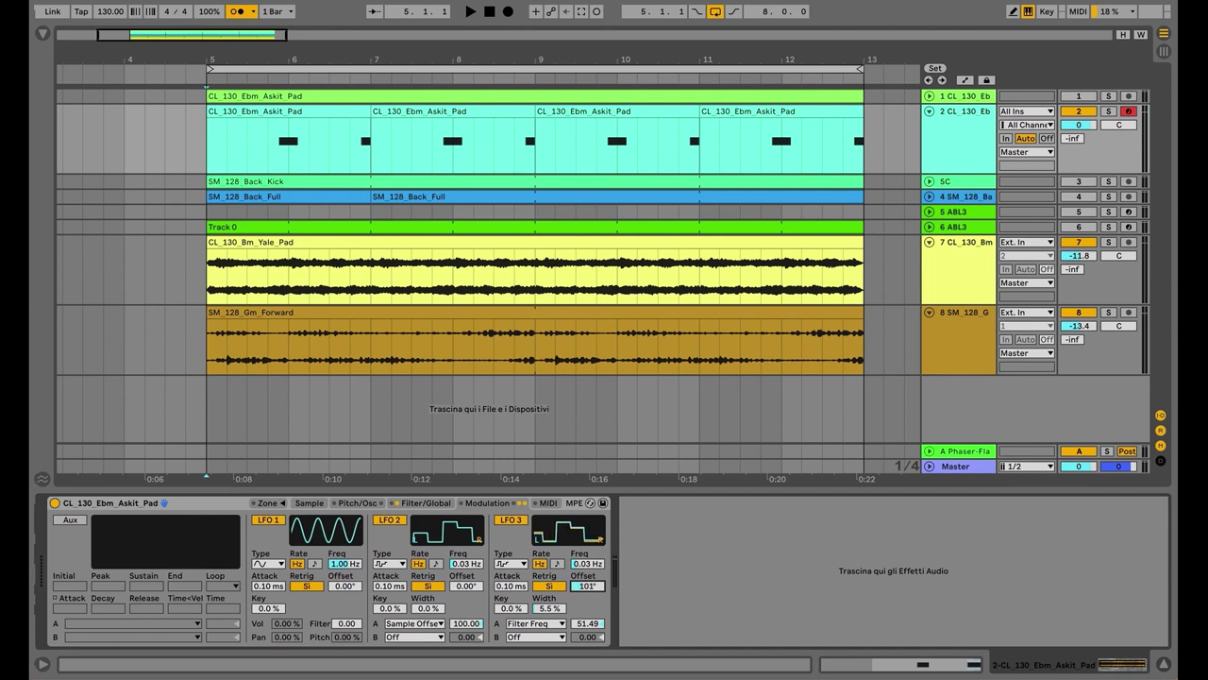
Add Filter Res as LFO 2's second target and raise its amount.
click(416, 646)
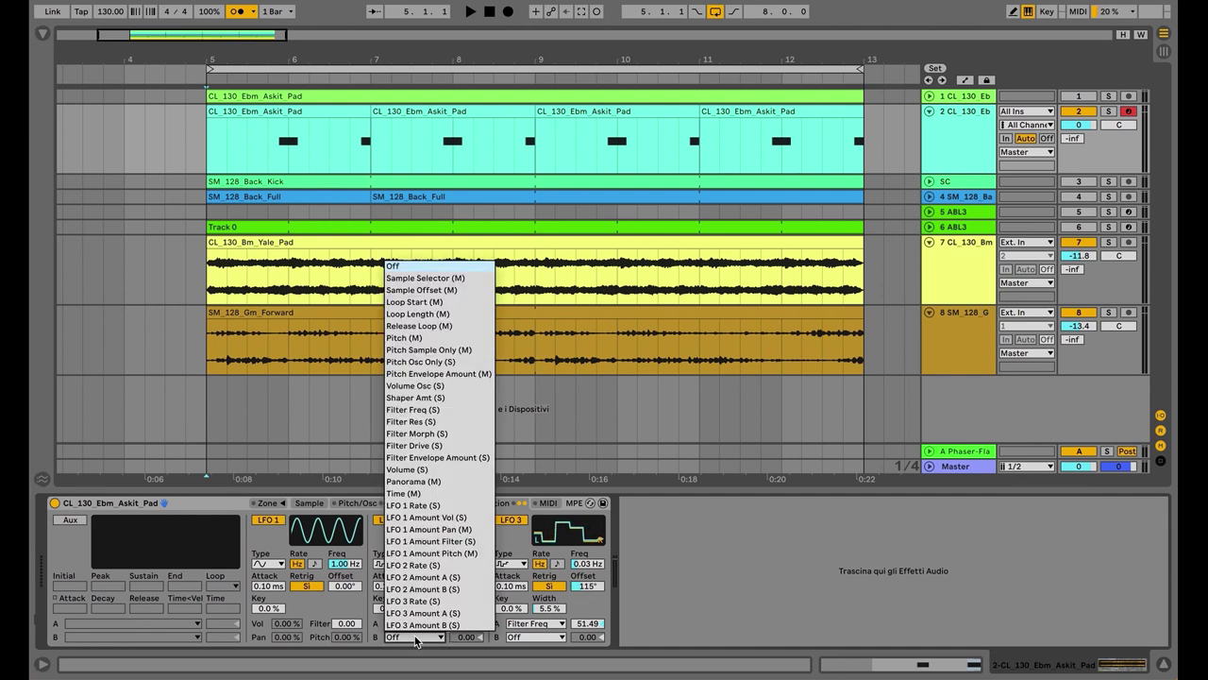
click(431, 425)
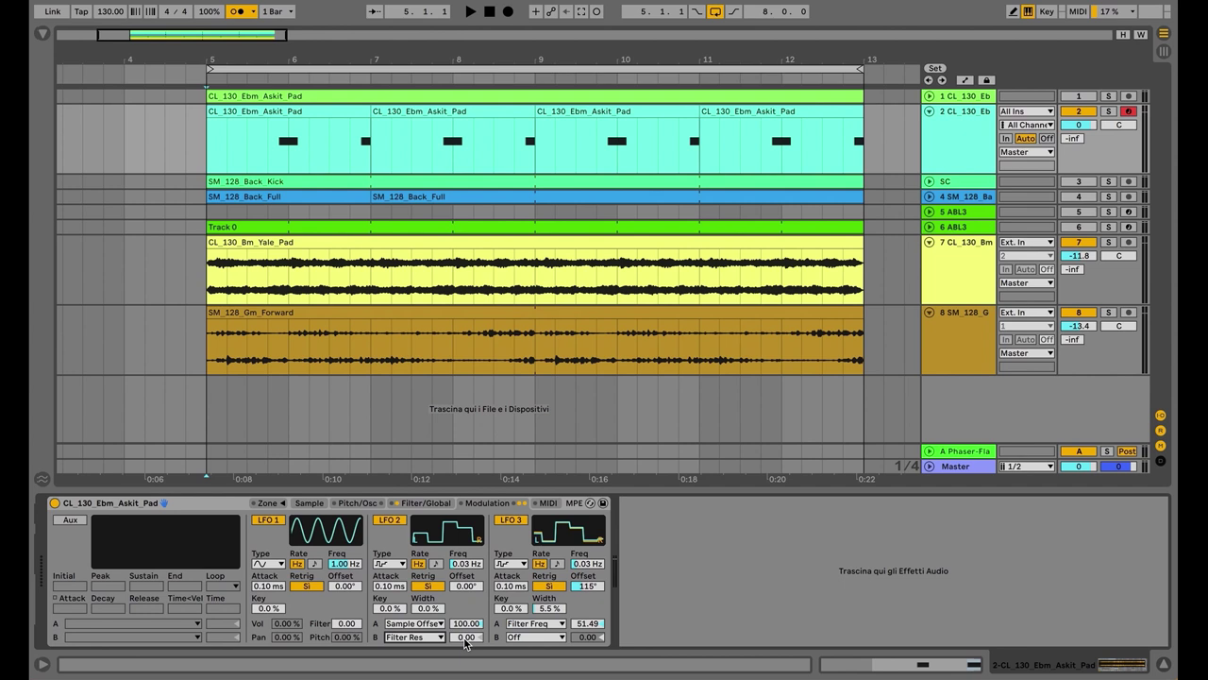
drag(464, 638, 465, 626)
Set the filter to 951 Hz with 66% resonance, enable a Soft shaper at 18.0, and show the browser.
click(432, 503)
drag(195, 563, 149, 539)
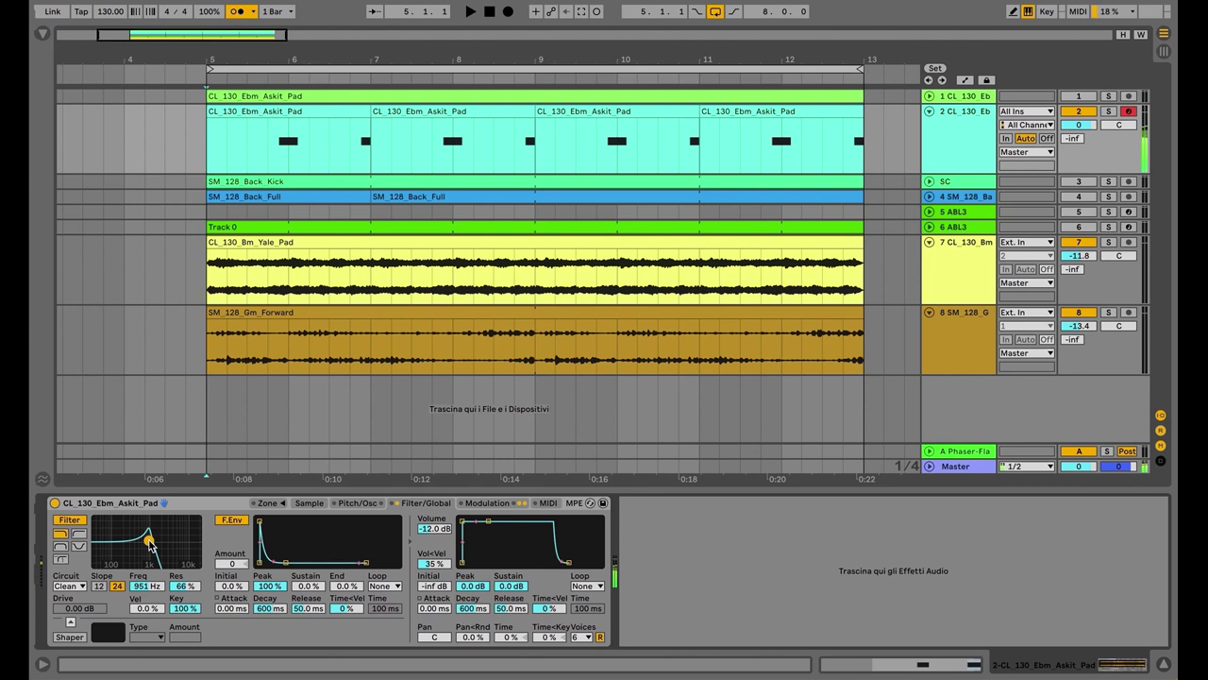
click(73, 639)
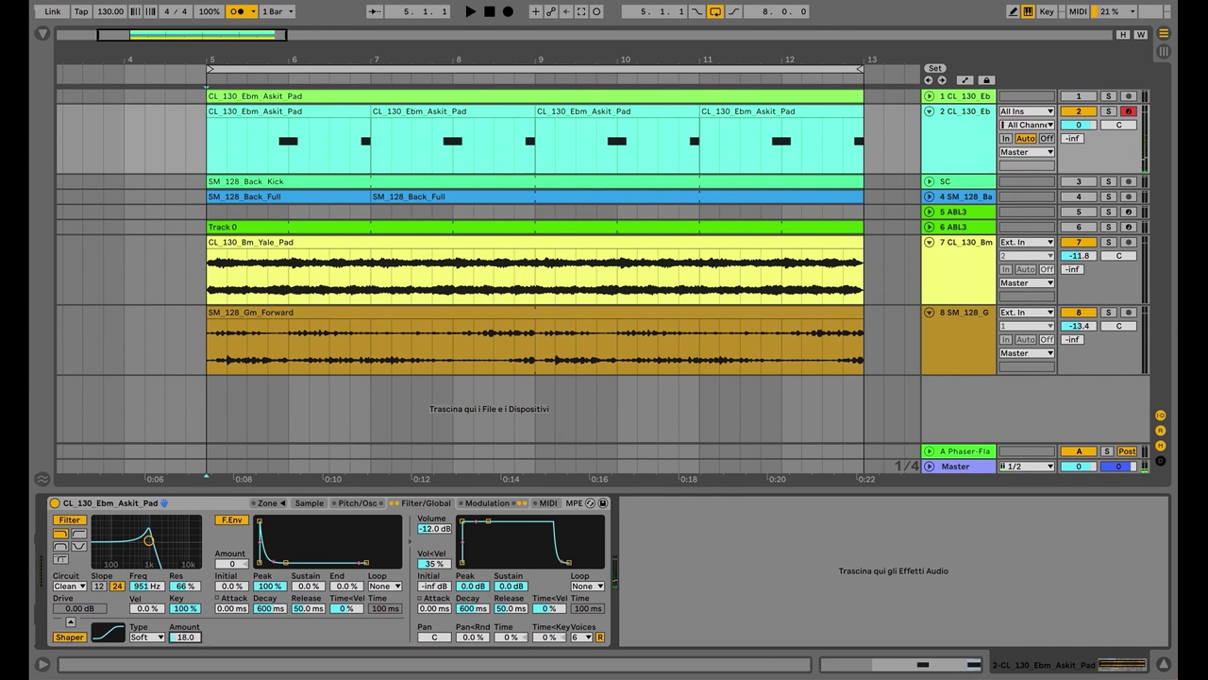
click(42, 37)
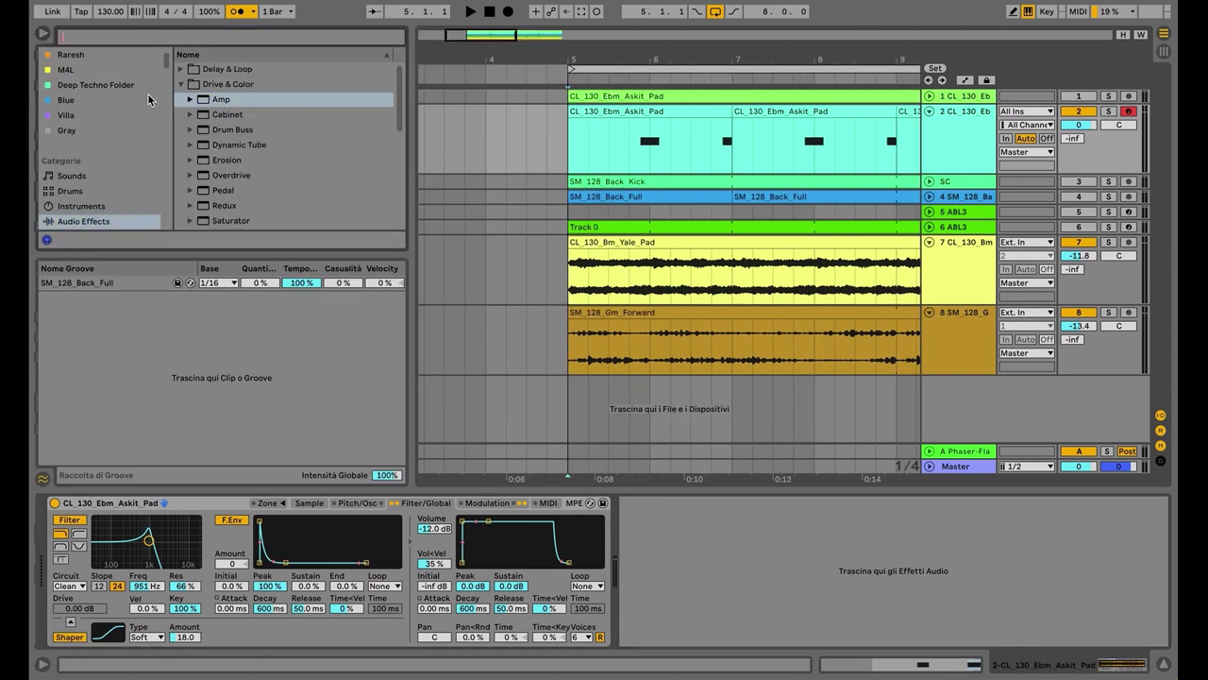
Search the browser for 'magnet' and add Magnetic after the pad's Sampler.
click(182, 85)
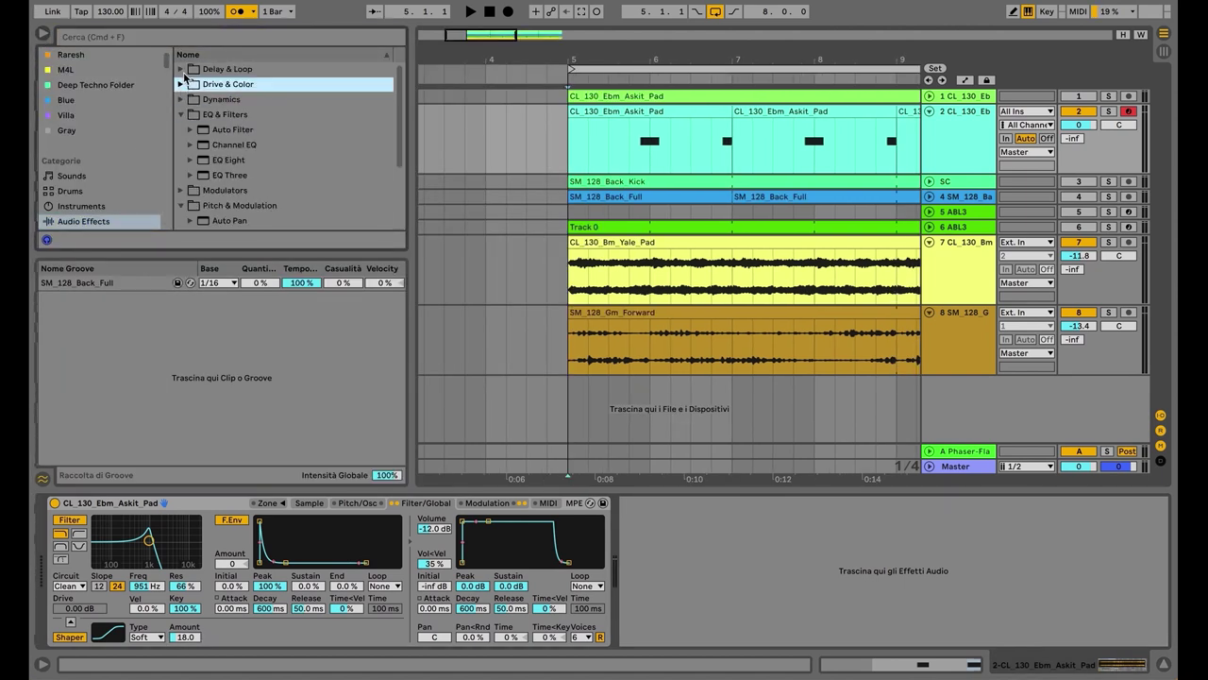
scroll(130, 167, down, 2)
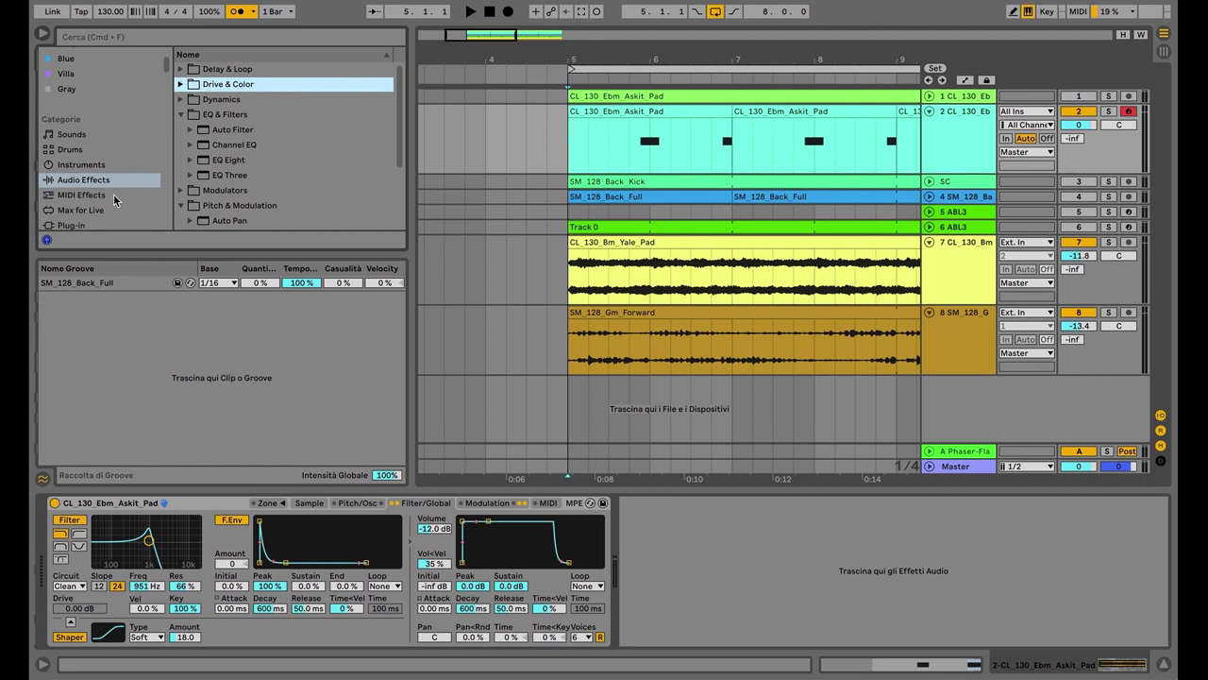
click(104, 209)
click(151, 38)
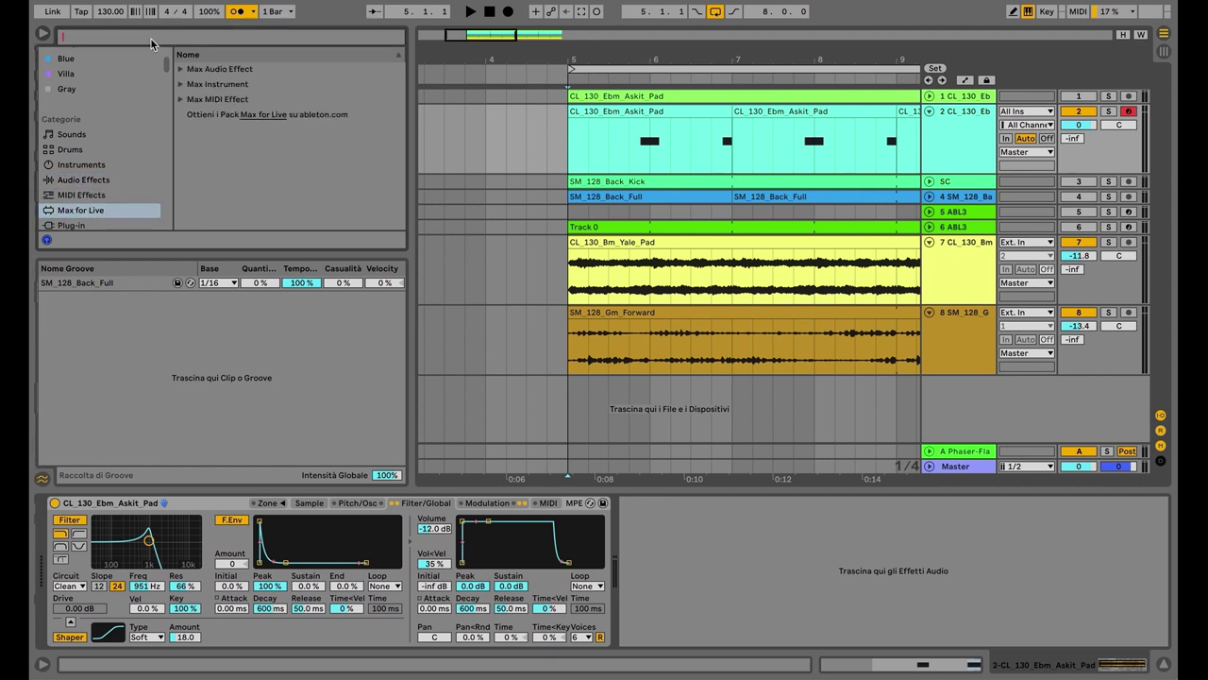
text(magnet)
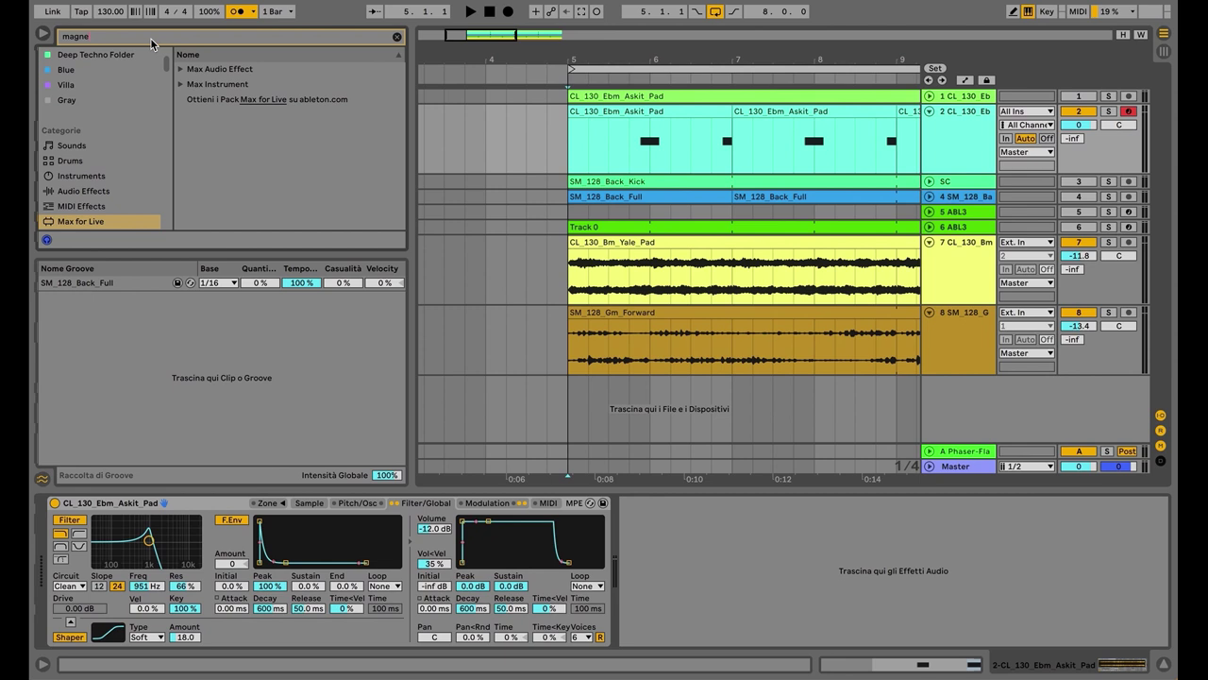
click(183, 70)
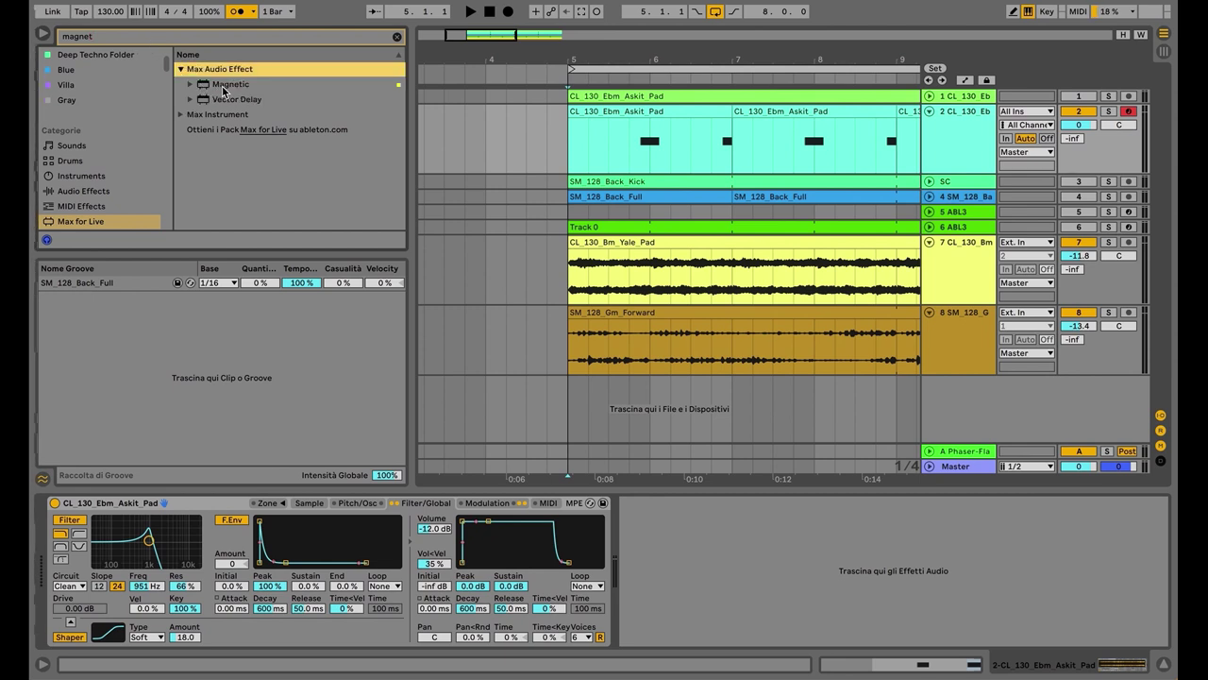
click(224, 85)
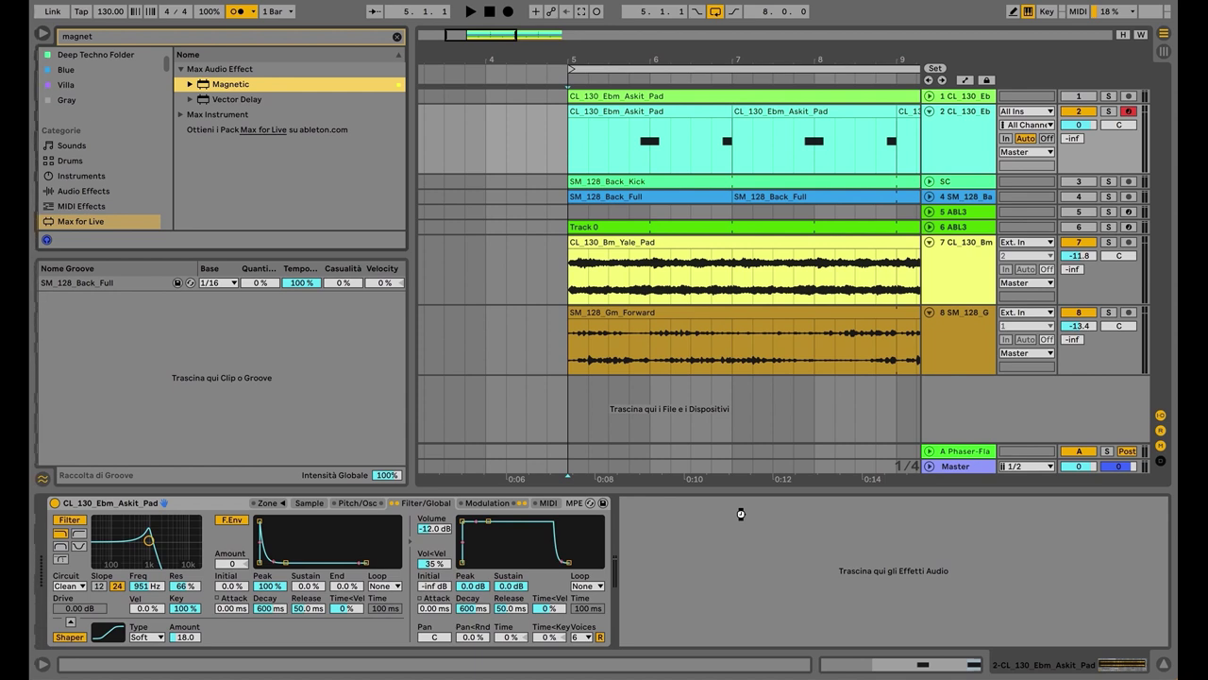
drag(741, 513, 741, 513)
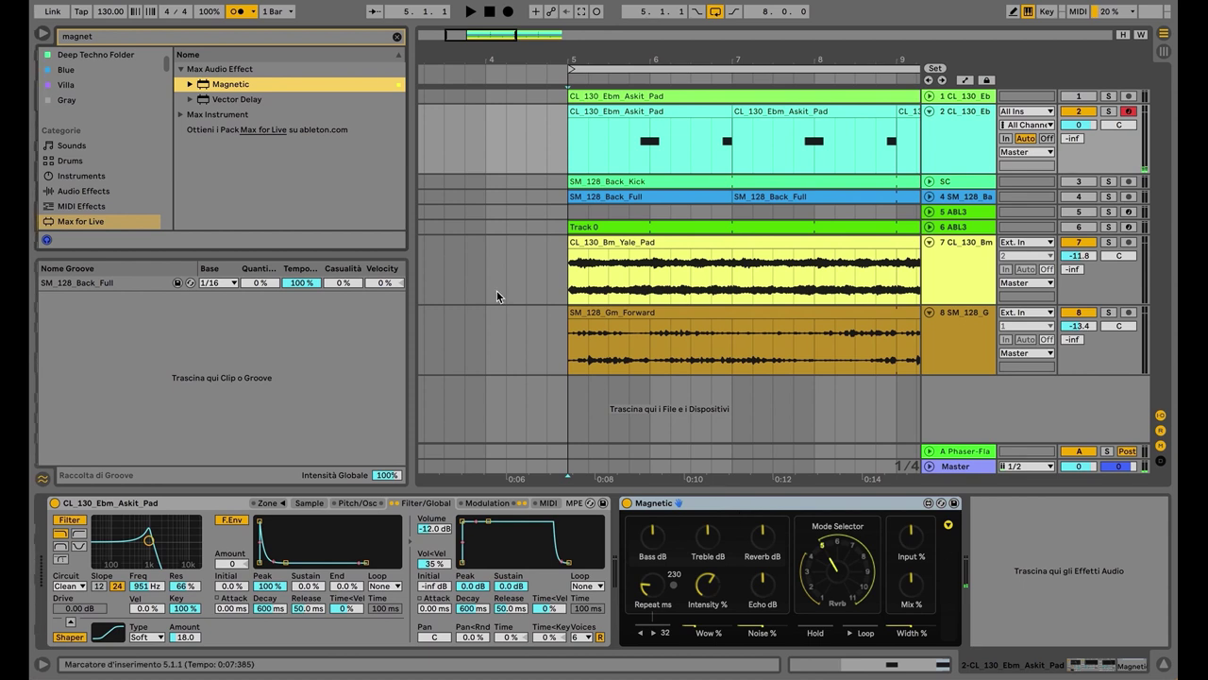
Drag the 201 Really Old Magnetic preset into the chain after the first Magnetic.
click(192, 85)
scroll(291, 149, down, 1)
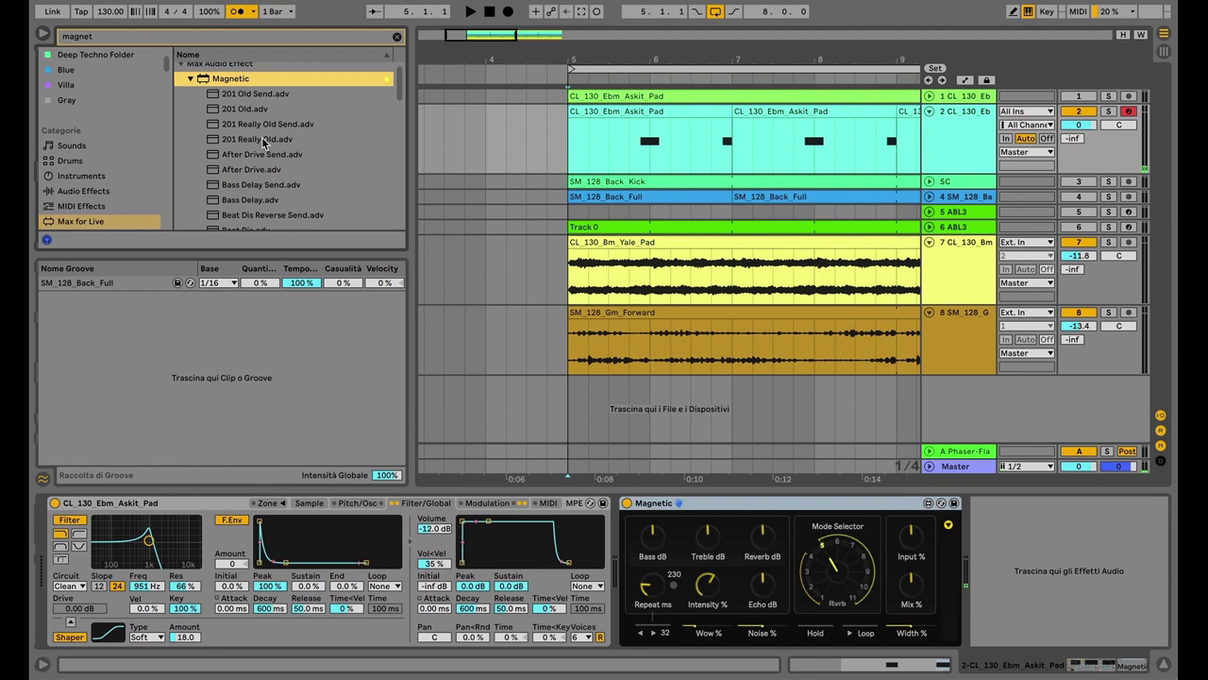
click(262, 139)
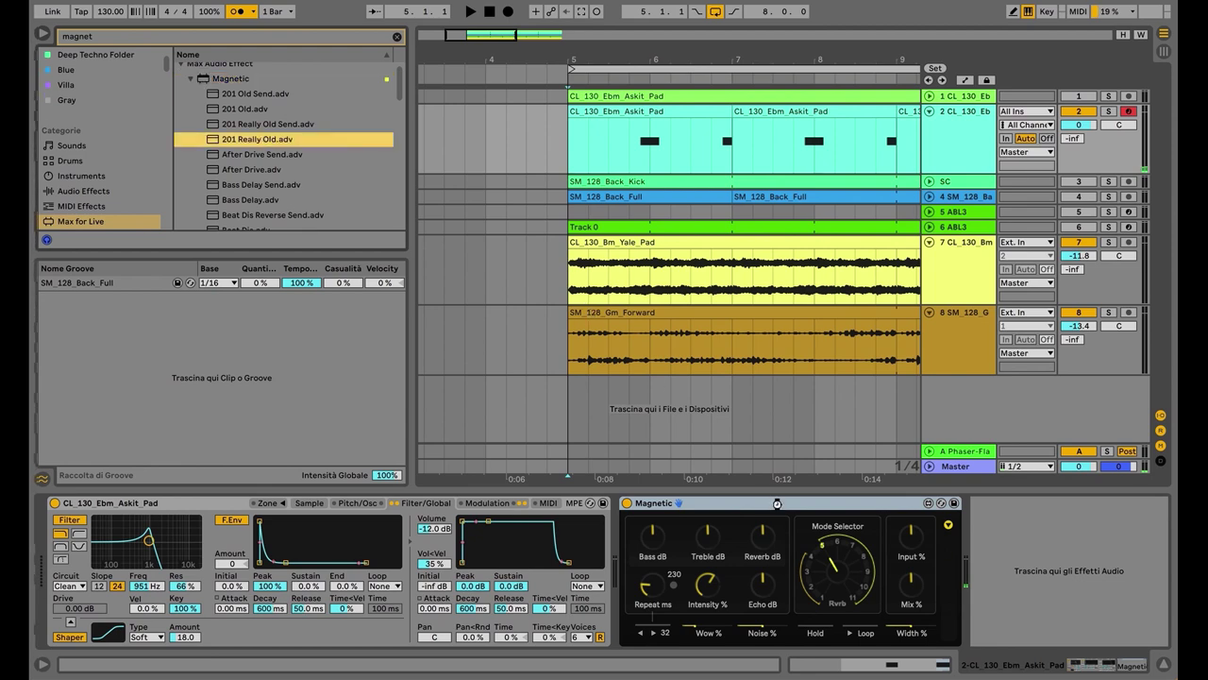
drag(774, 505, 775, 505)
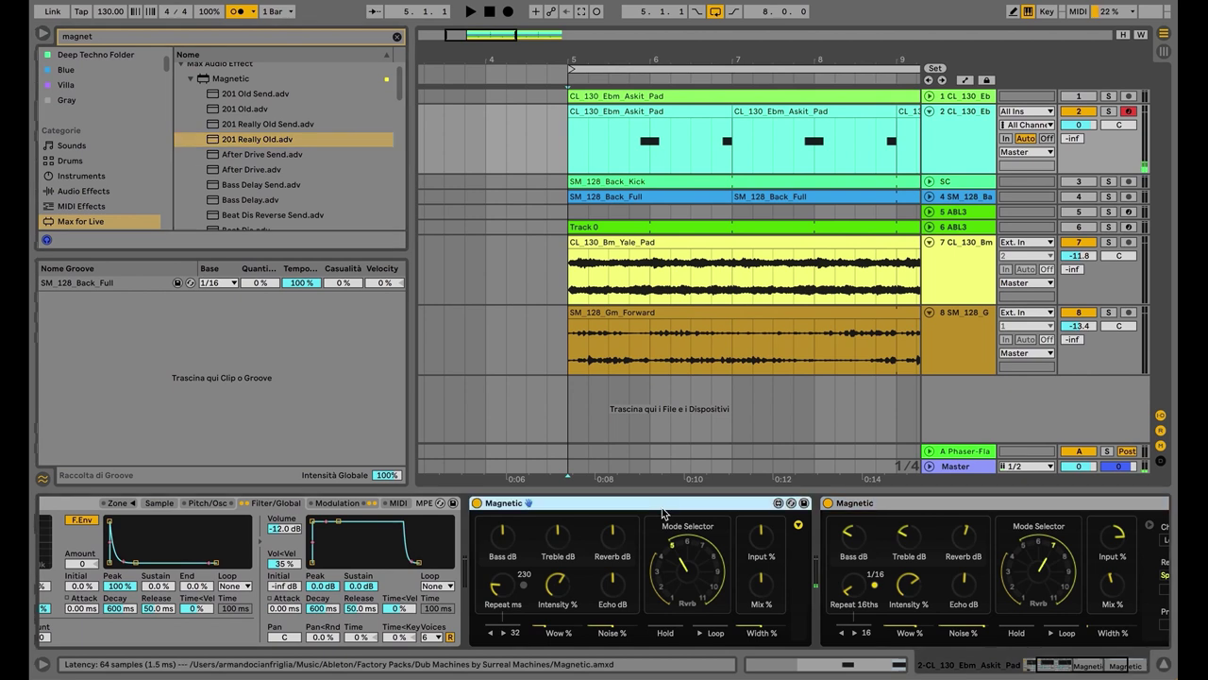
Delete the first Magnetic, narrow Width to 43%, and play with the metronome off.
key(Delete)
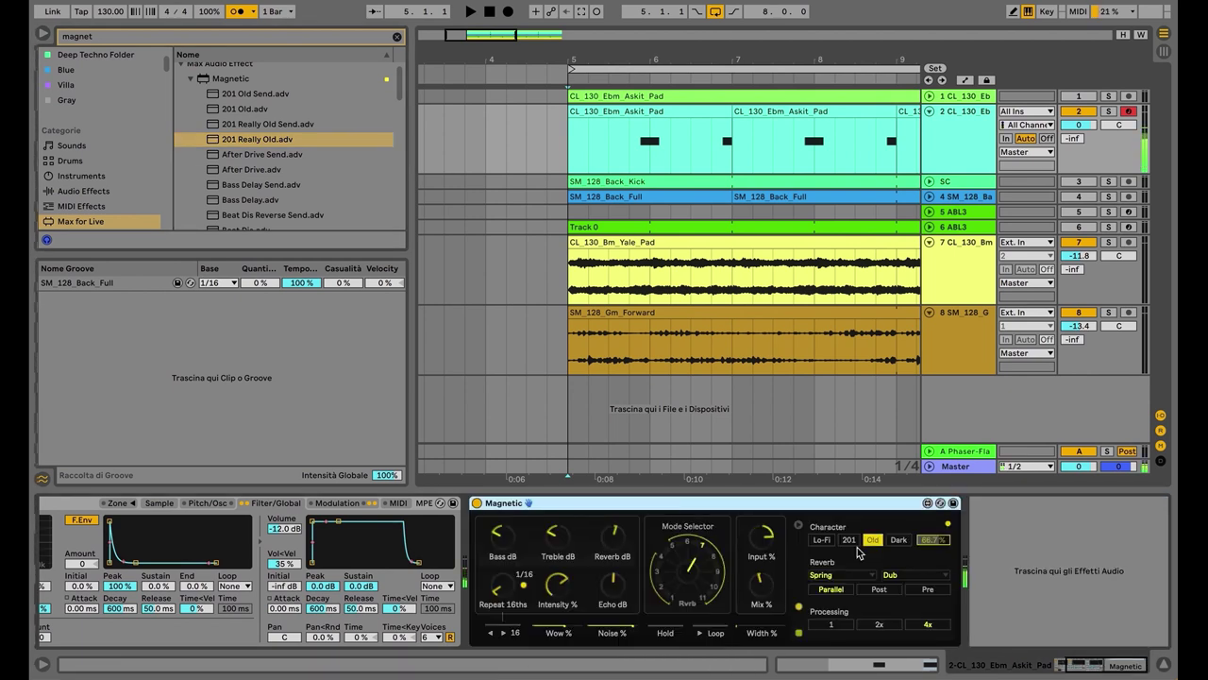
drag(765, 581, 764, 589)
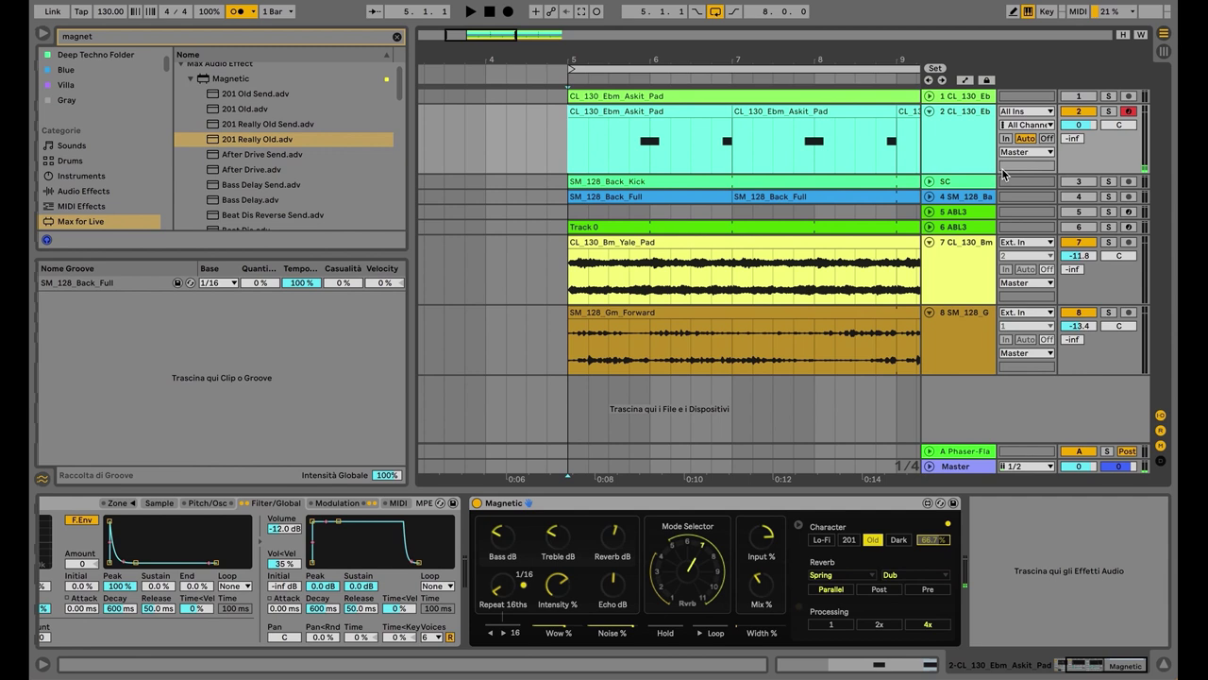
key(space)
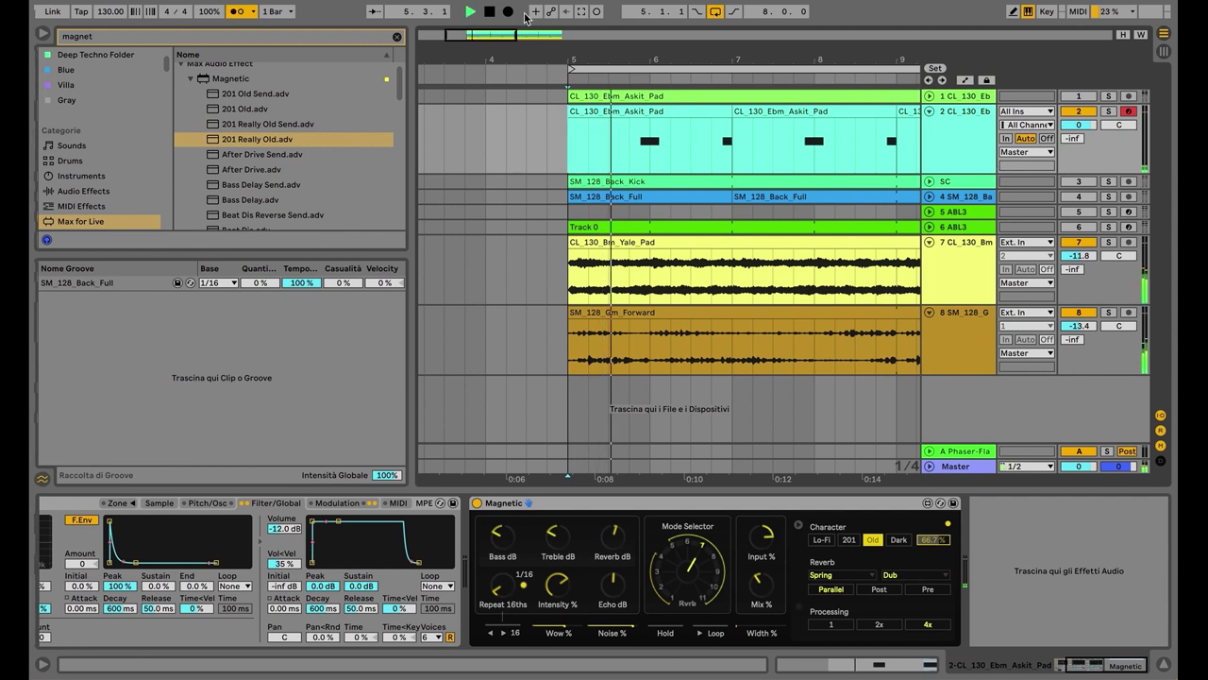
click(240, 11)
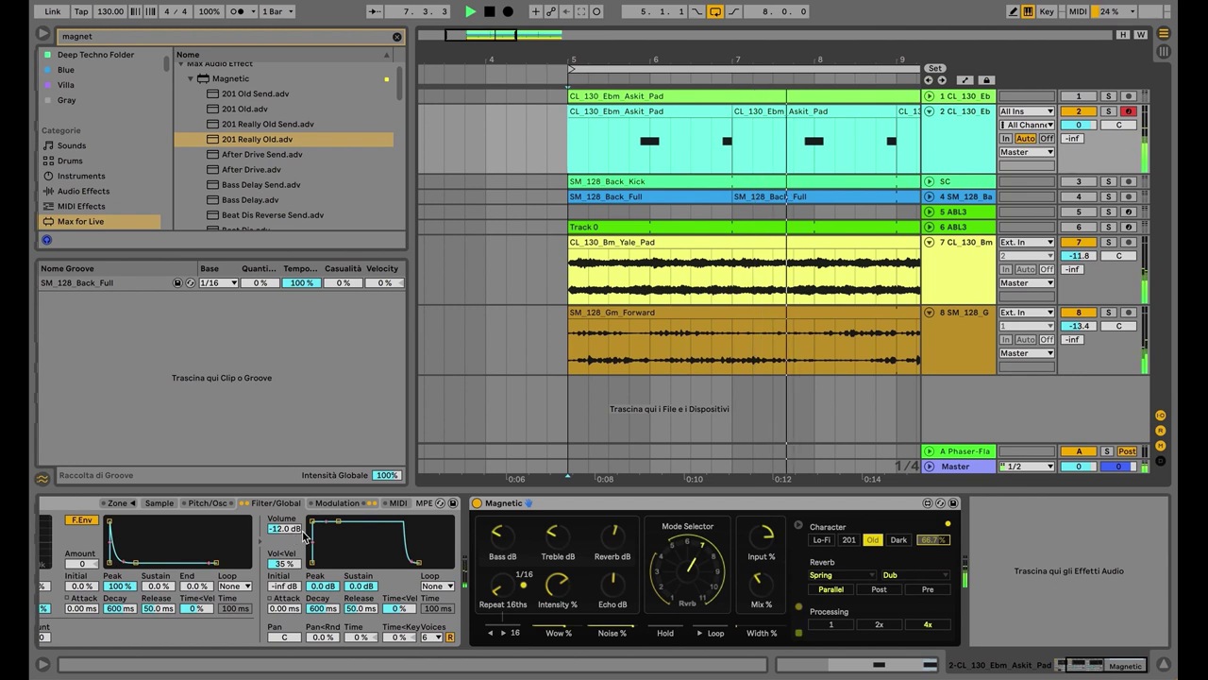
scroll(234, 550, left, 5)
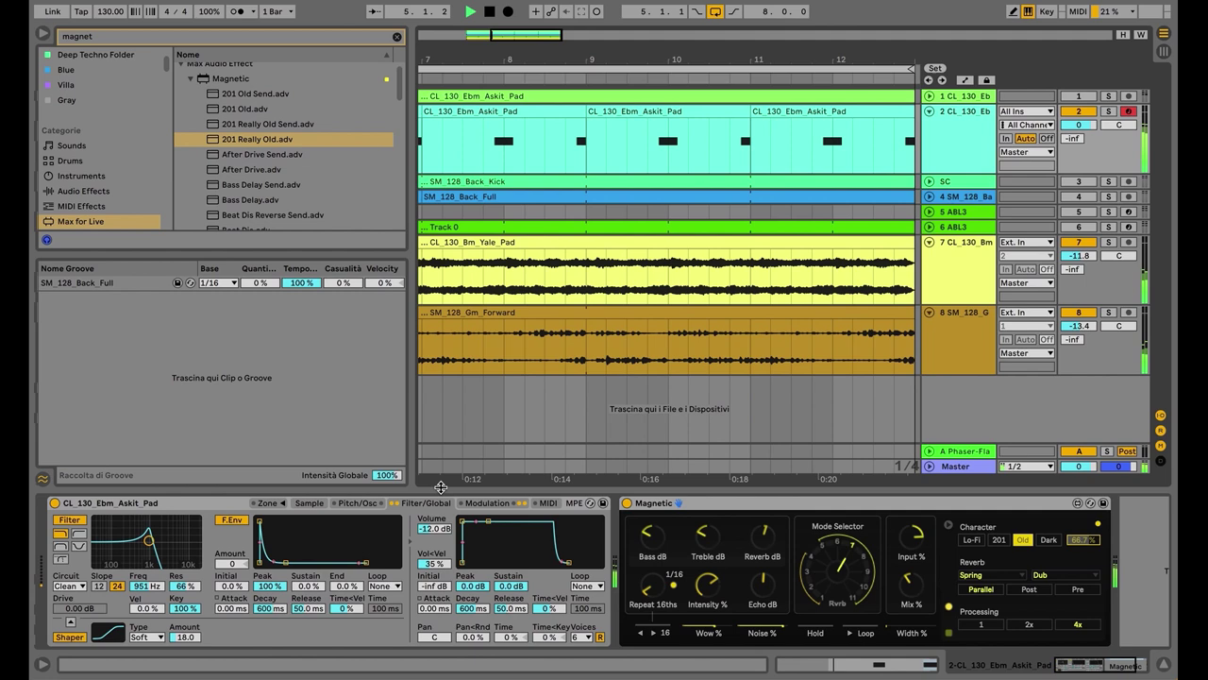
Cut LFO 3's Filter Freq amount to 33.33 and set the filter to 812 Hz, 68% resonance.
click(483, 503)
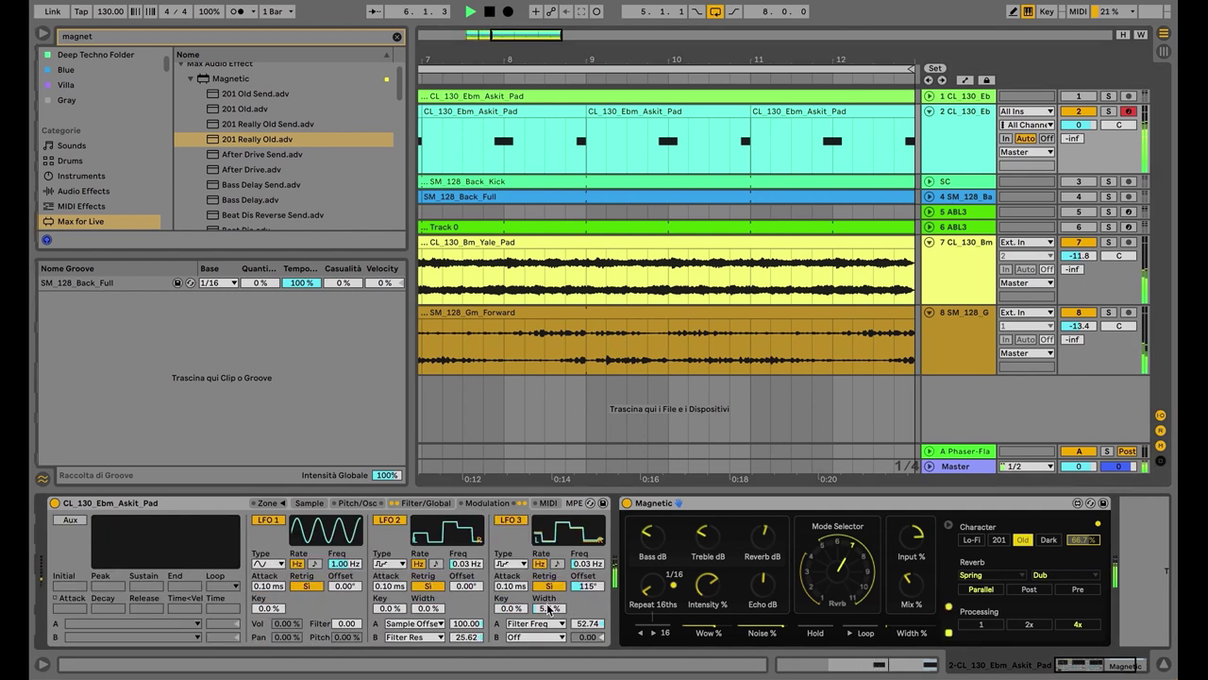
drag(587, 623, 587, 626)
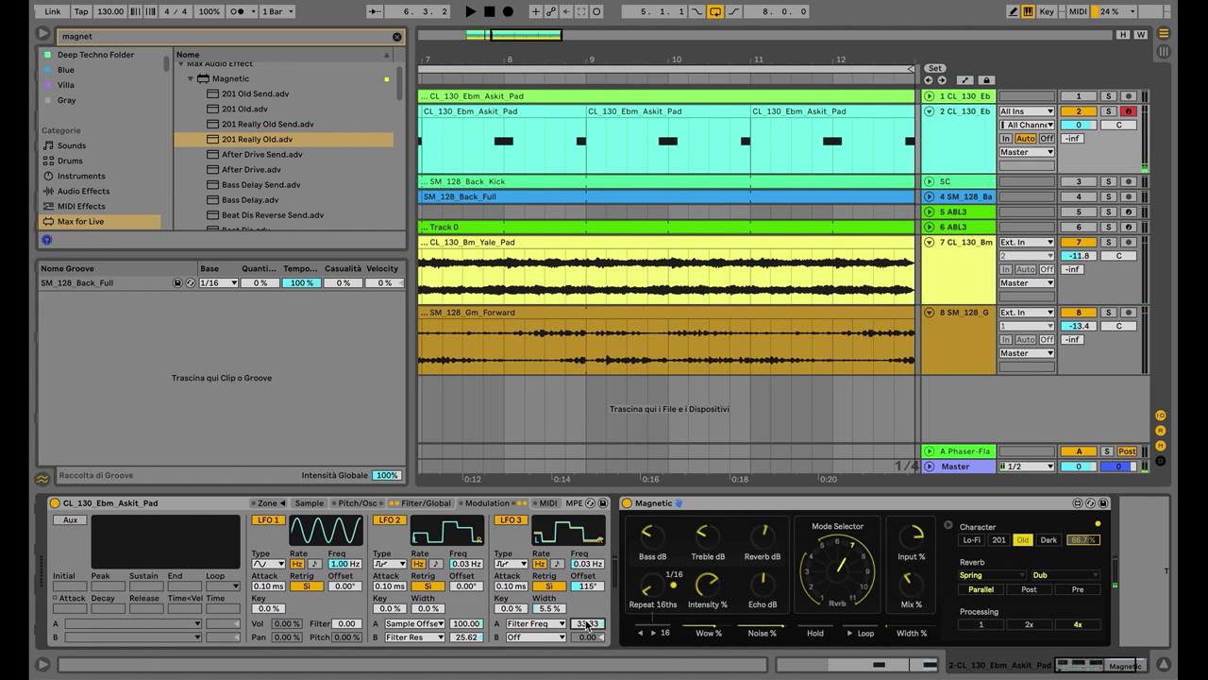
click(408, 501)
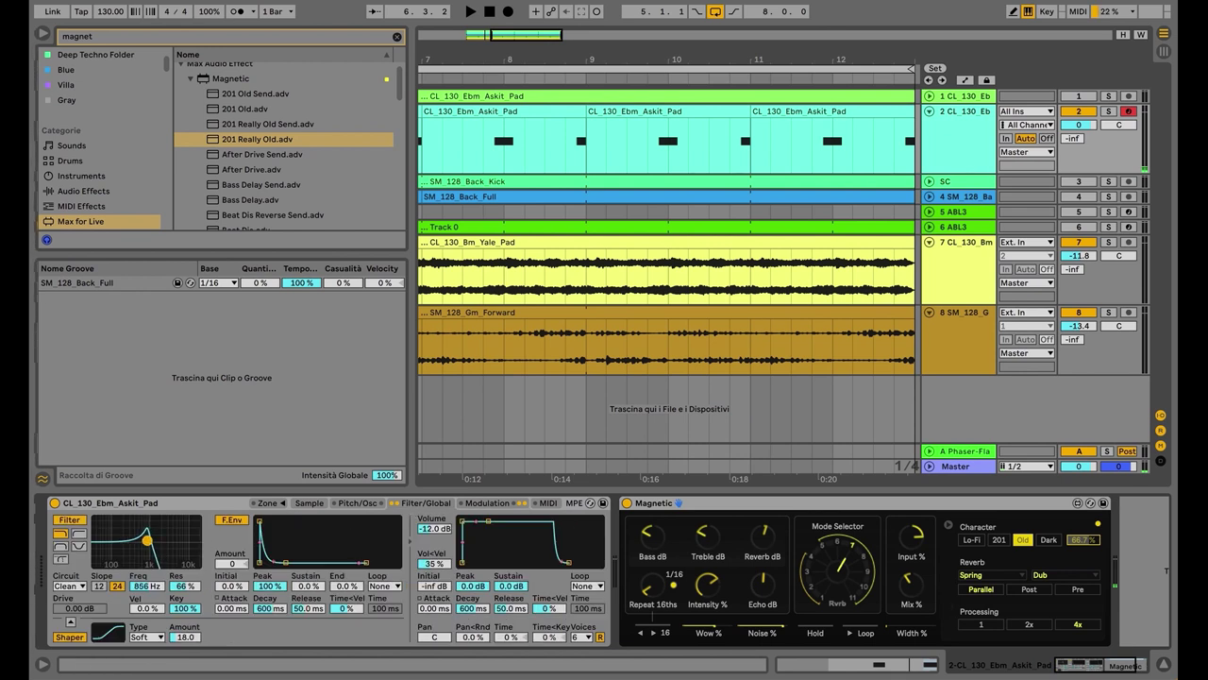
drag(112, 543, 149, 541)
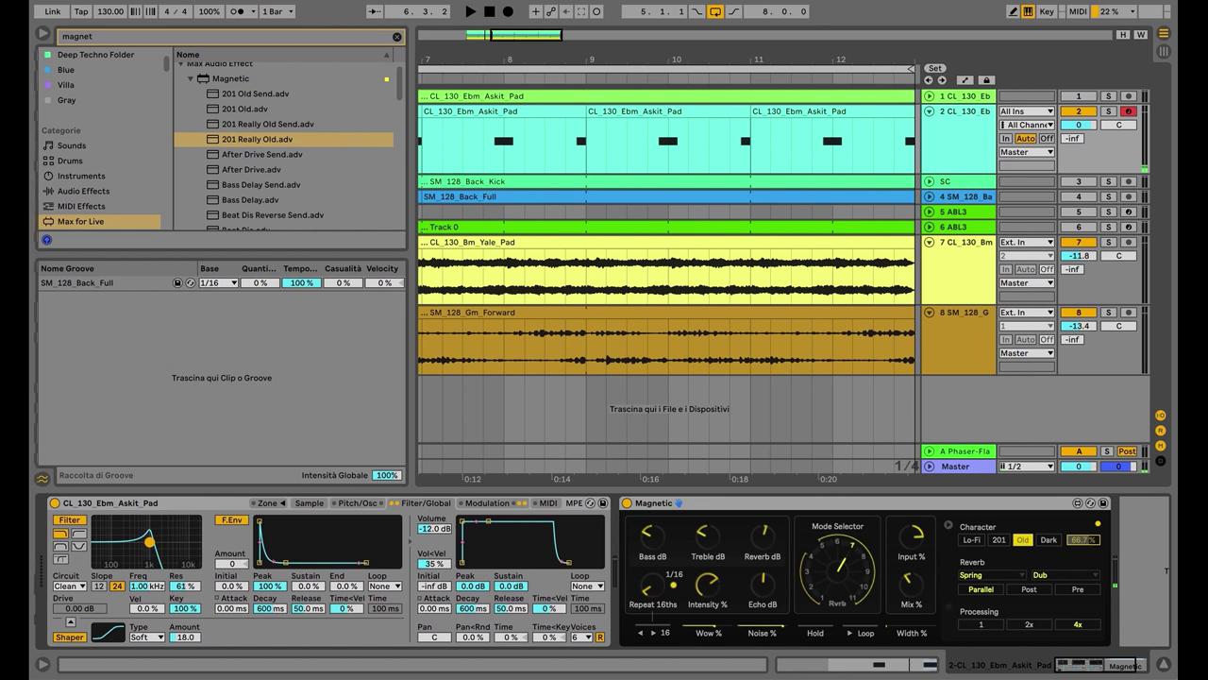
drag(149, 541, 147, 539)
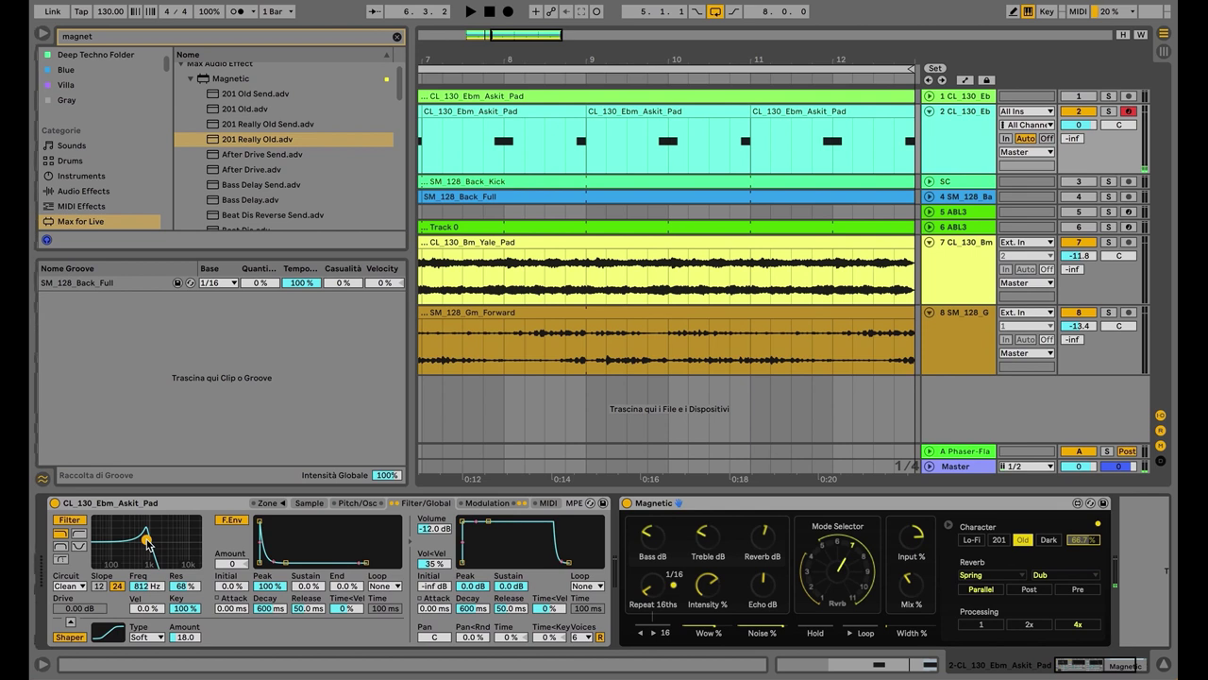
Switch to the morph filter and add Filter Morph at 100 as LFO 3's second target, then play.
click(62, 561)
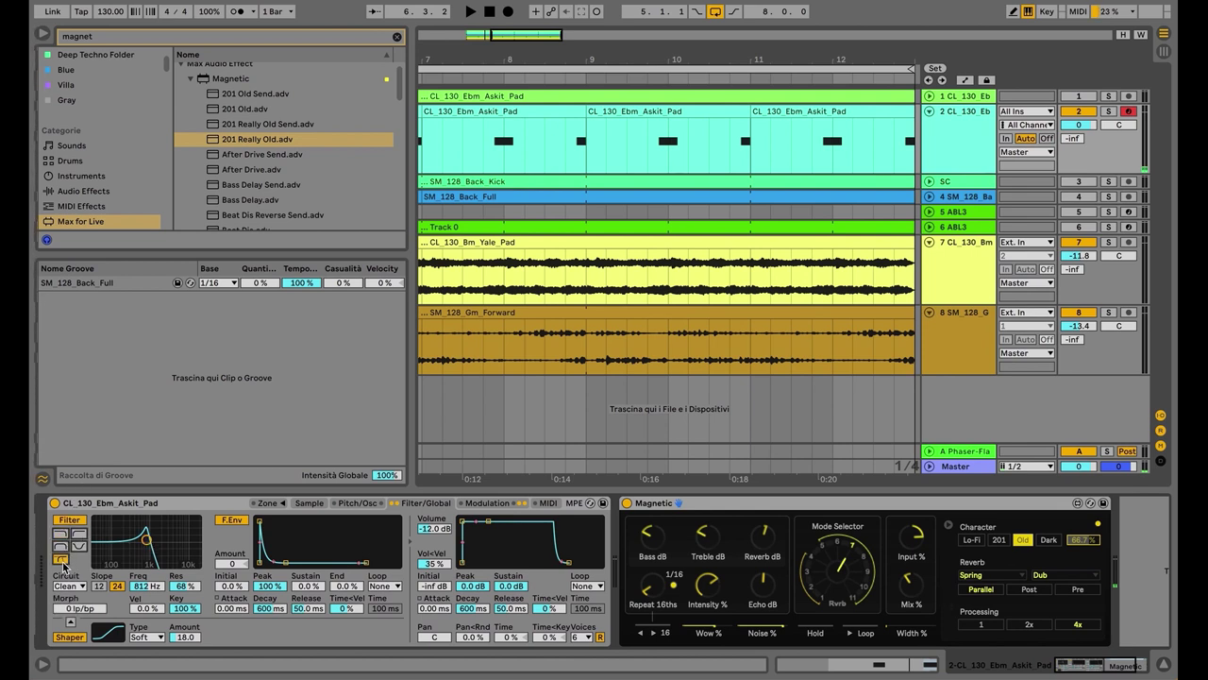
drag(84, 608, 84, 566)
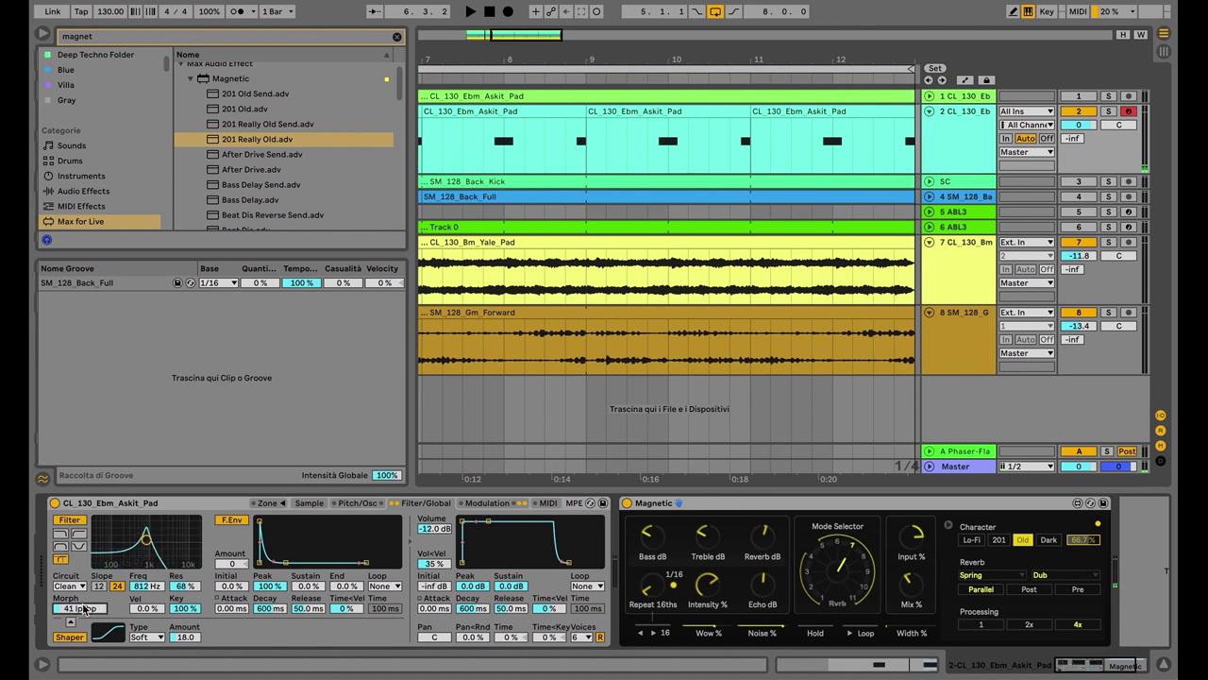
click(488, 503)
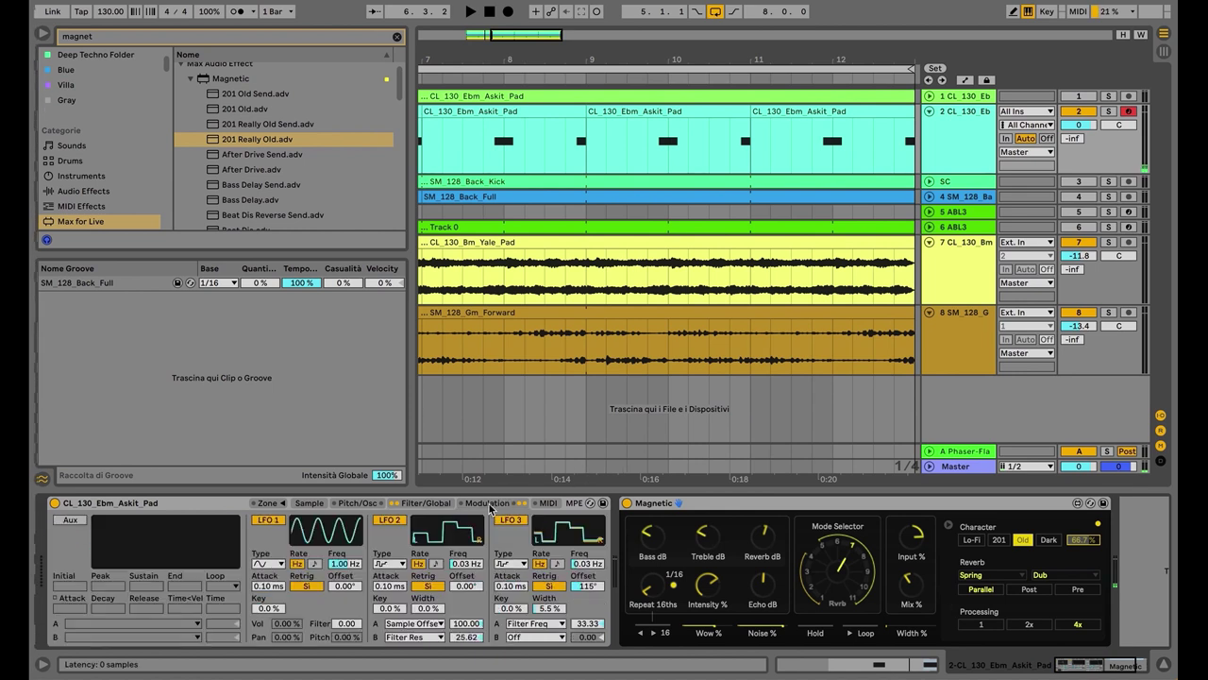
click(542, 638)
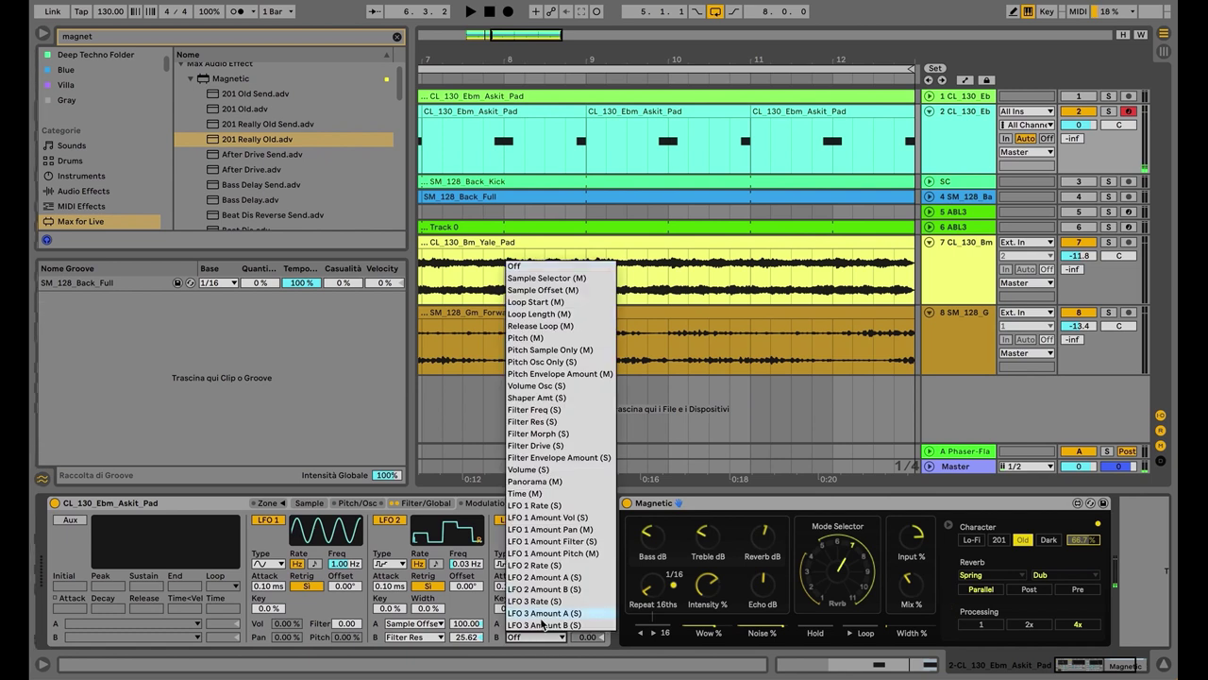
click(540, 433)
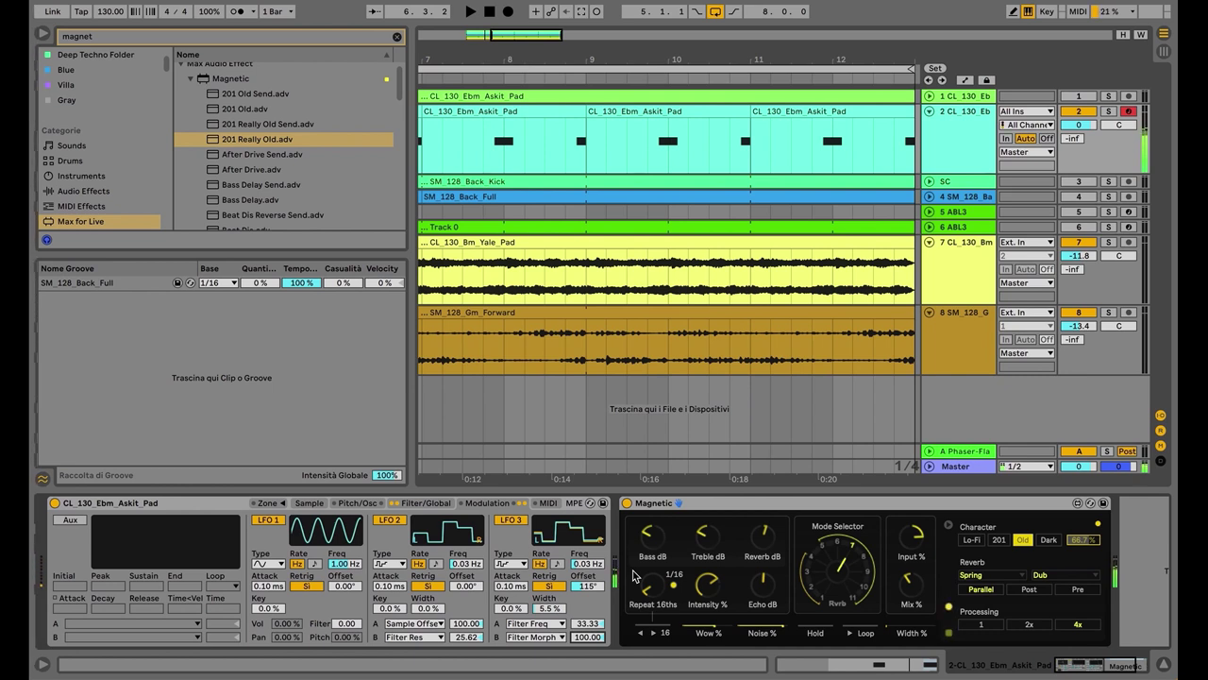
key(space)
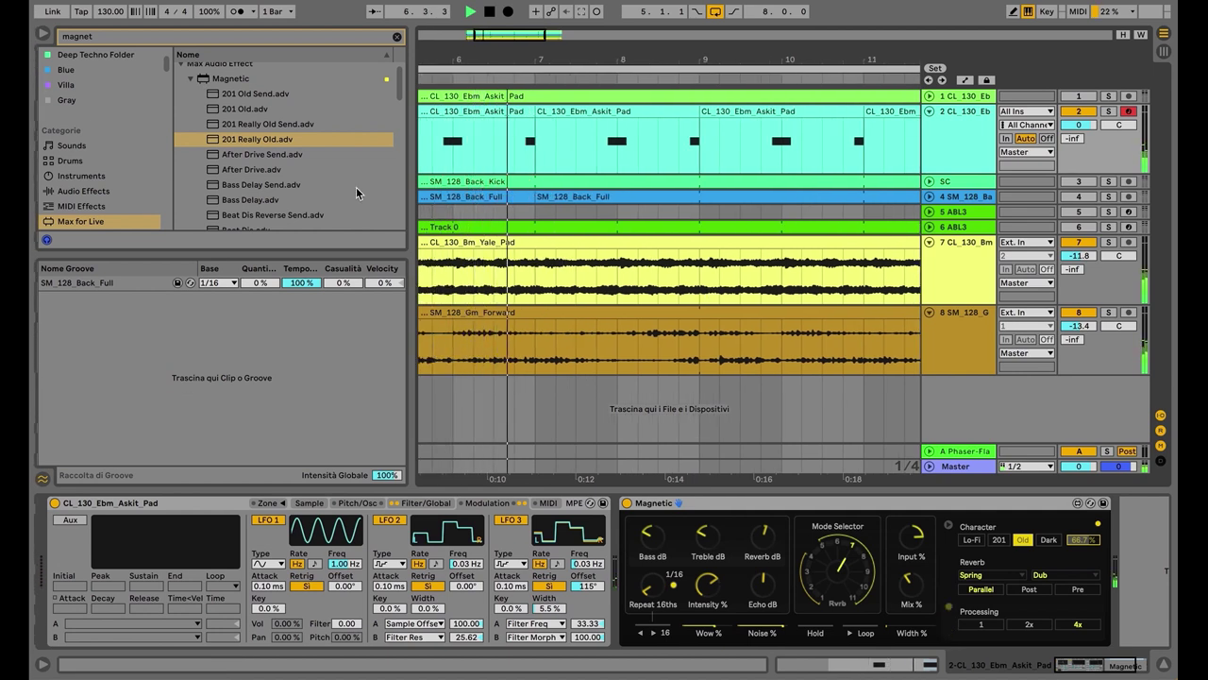
Search Audio Effects for 'delay' and load Delay from Delay & Loop onto the pad track.
scroll(119, 169, down, 2)
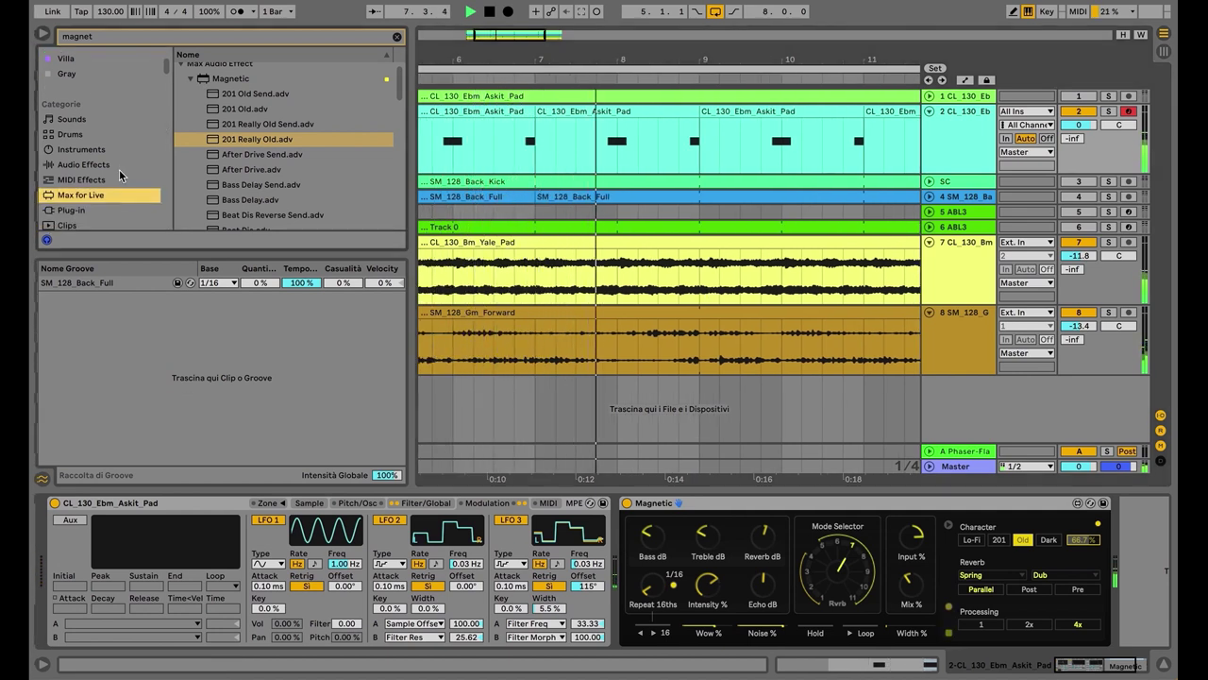
click(119, 166)
click(397, 37)
text(de)
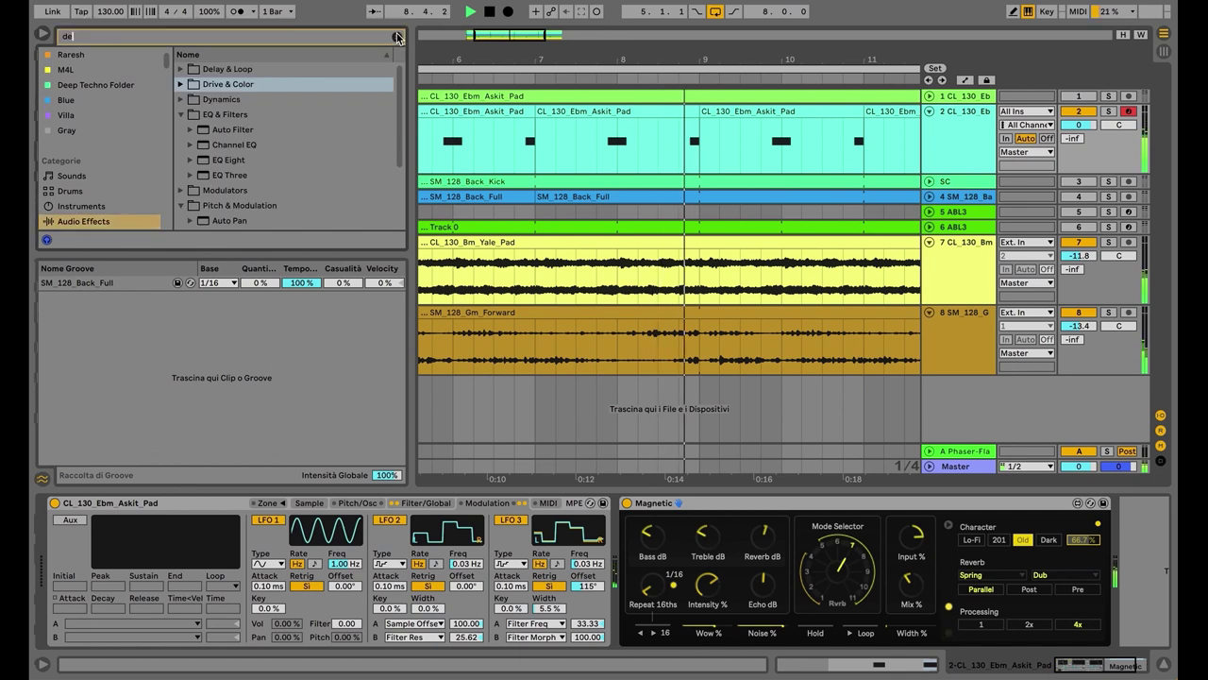
text(lay)
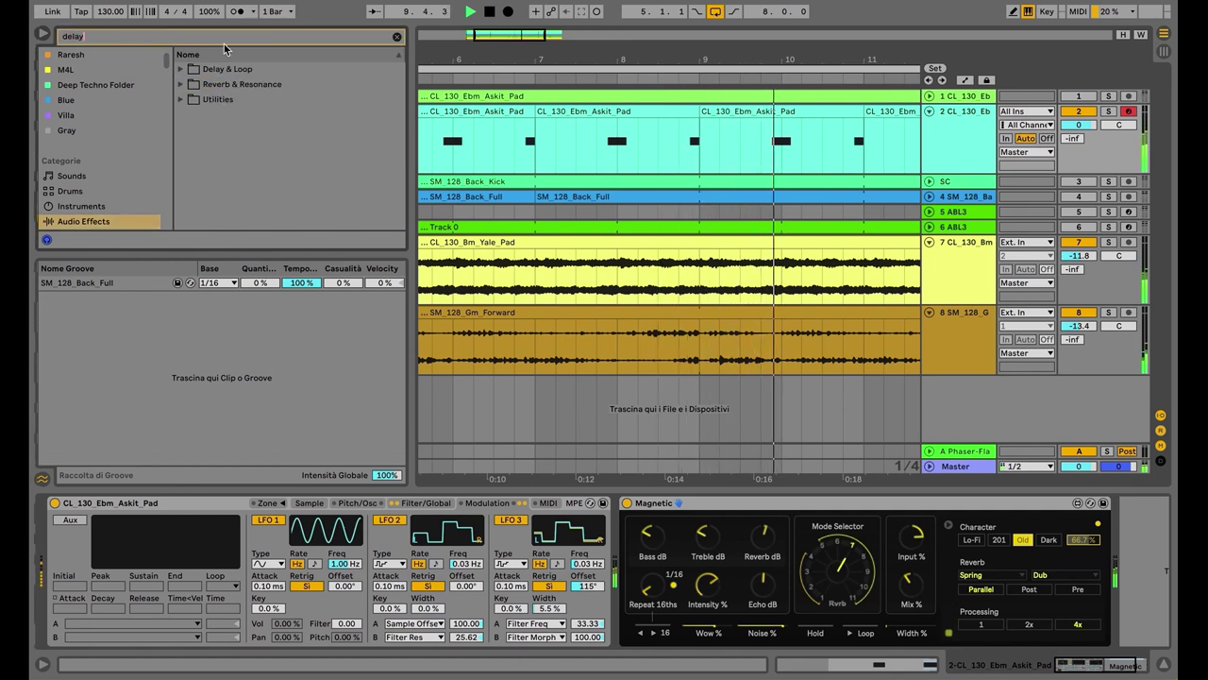
click(181, 70)
key(Down)
key(Return)
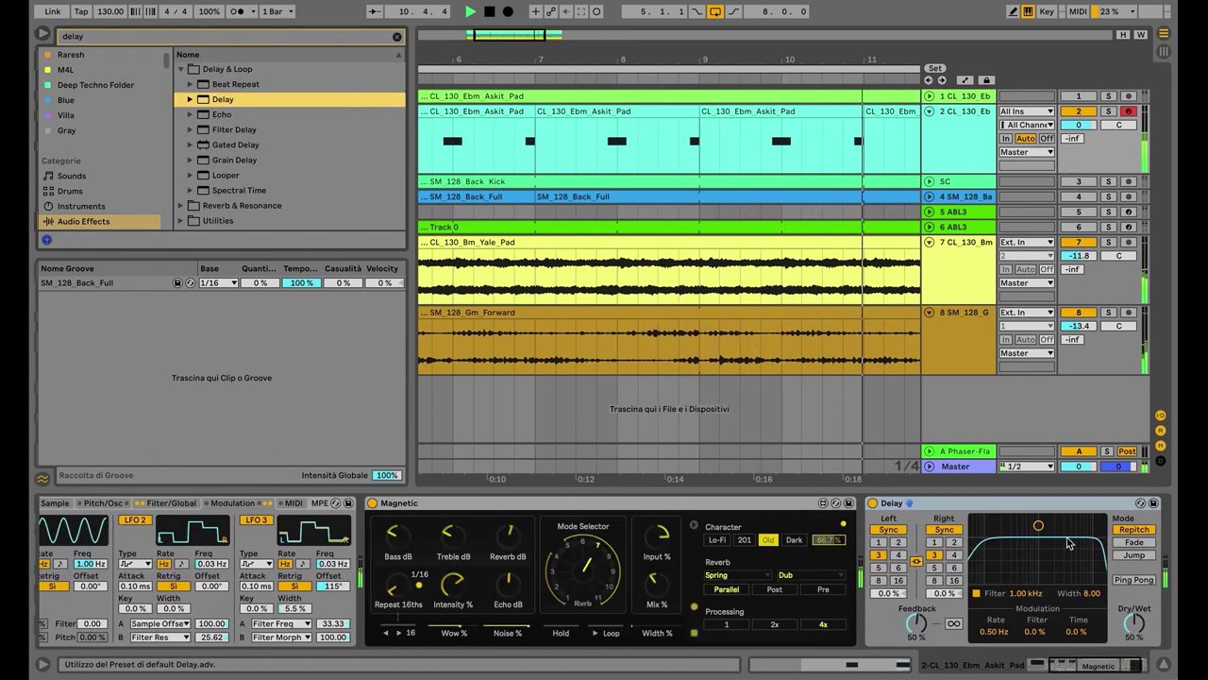
Set the Delay's filter to 2.79 kHz, dry/wet 26%, feedback 62% and rate 0.11 Hz.
drag(1042, 528, 1060, 550)
drag(1136, 623, 995, 651)
drag(916, 623, 889, 600)
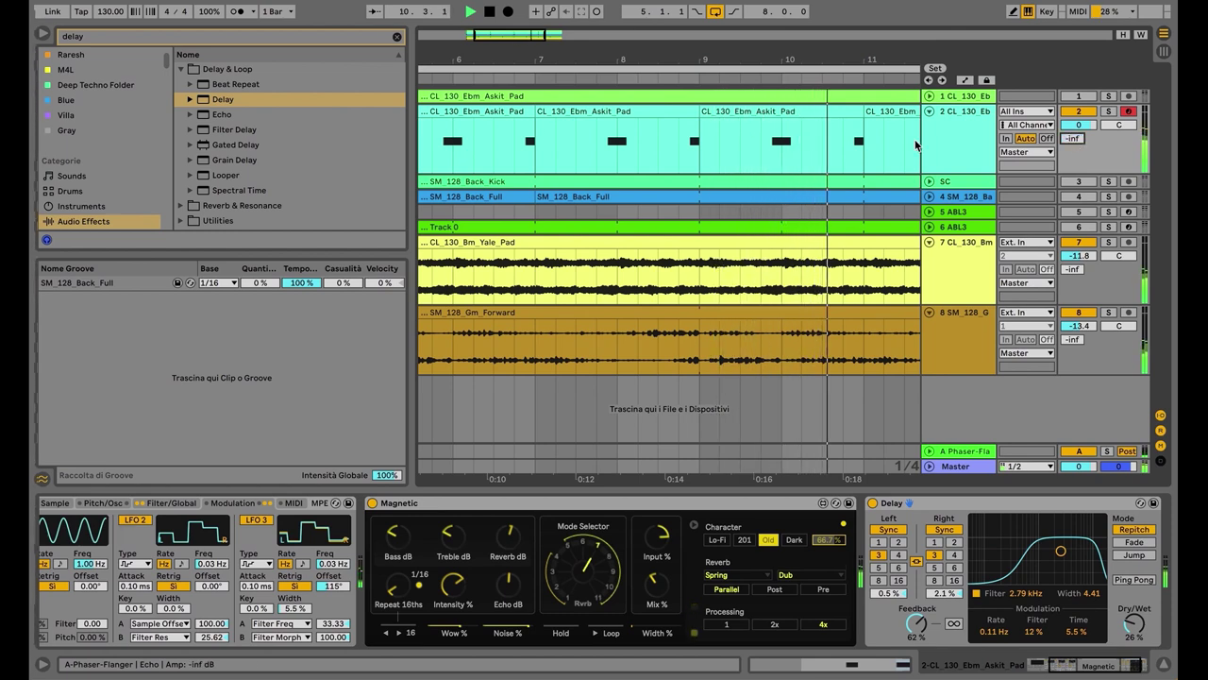
Hide the browser and reselect the chord-stab pad track.
key(ctrl+alt+b)
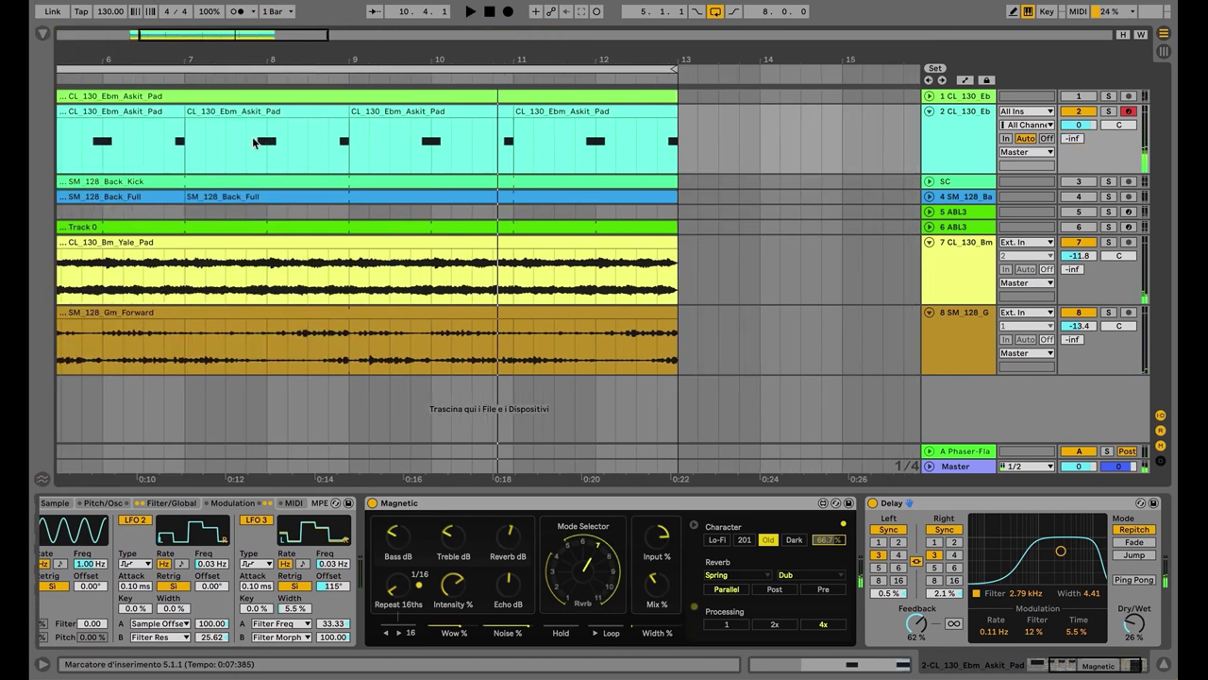
click(404, 211)
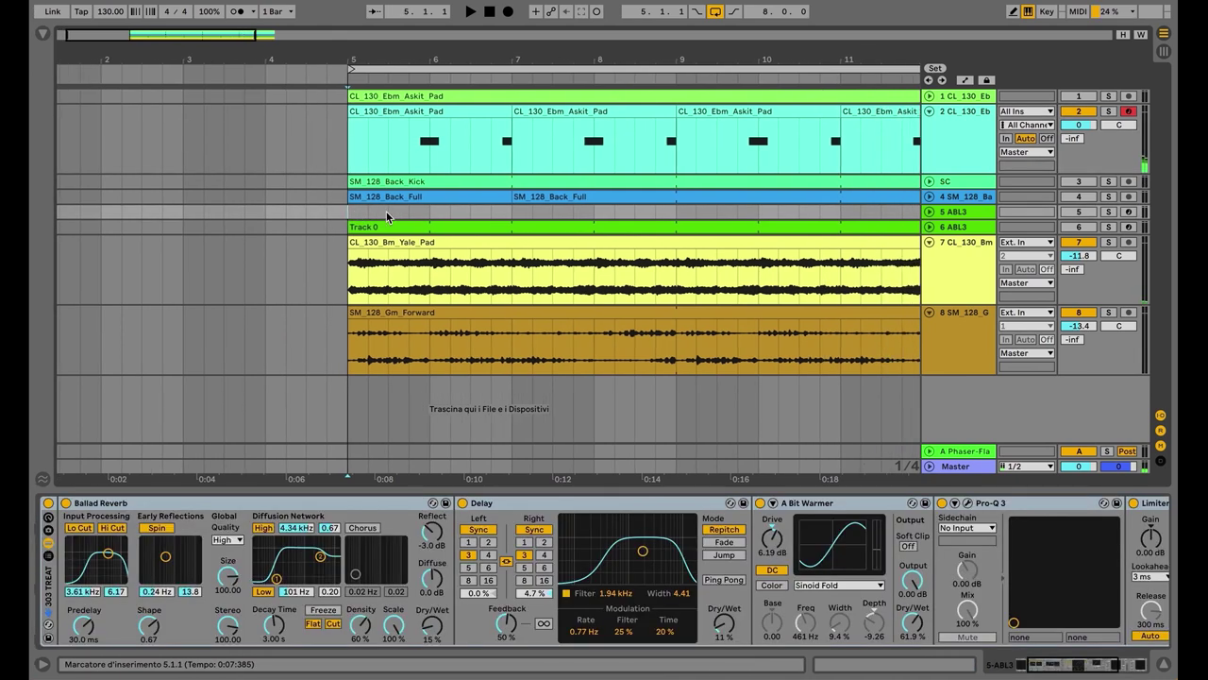
click(949, 147)
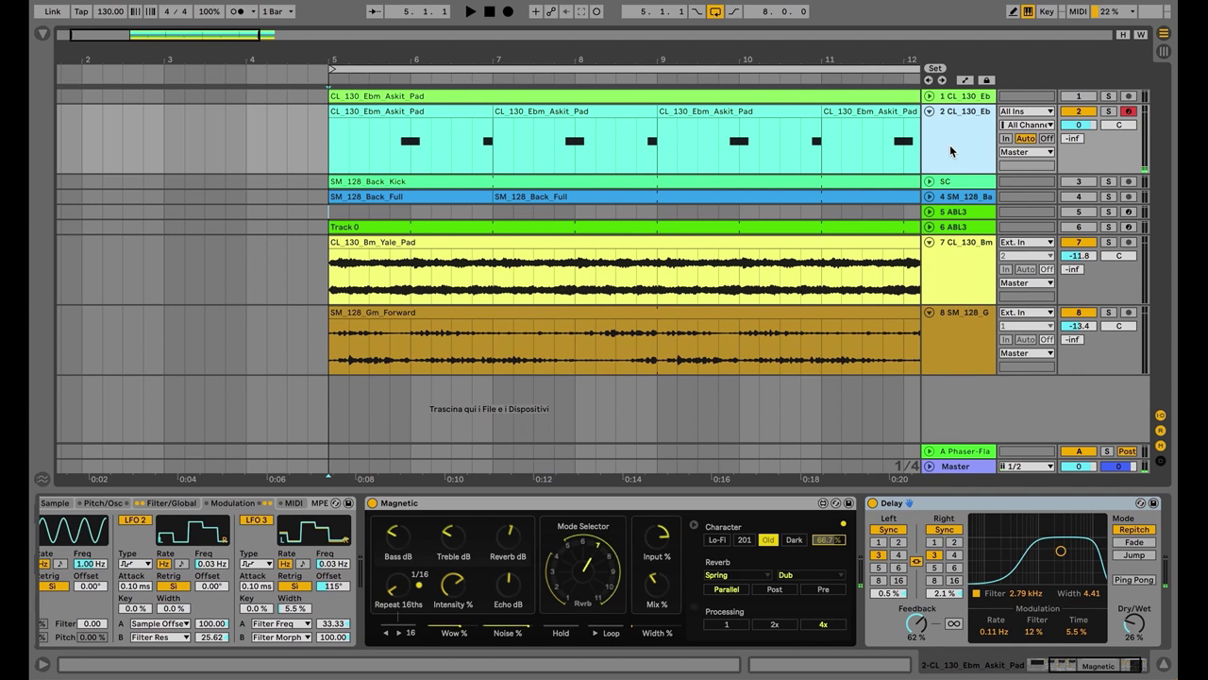
Add audio track 3 with input 2-CL 130 Ebm Askit Pad, arm it, and start Arrangement Record.
key(ctrl+t)
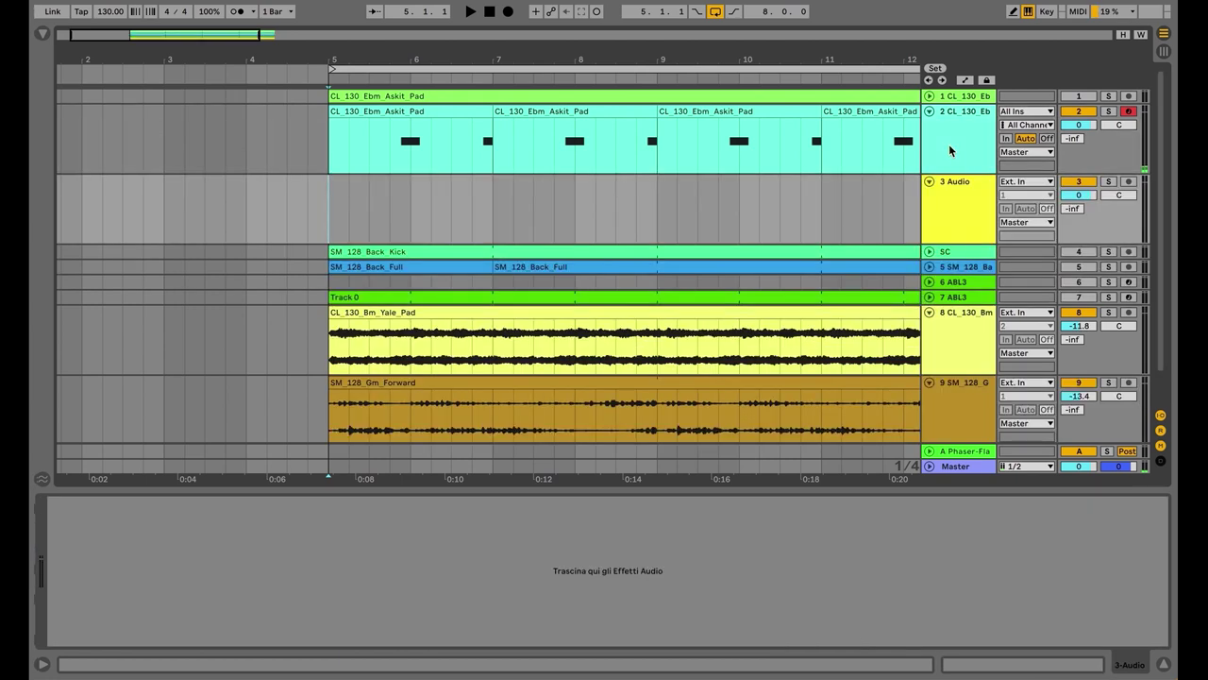
click(1016, 181)
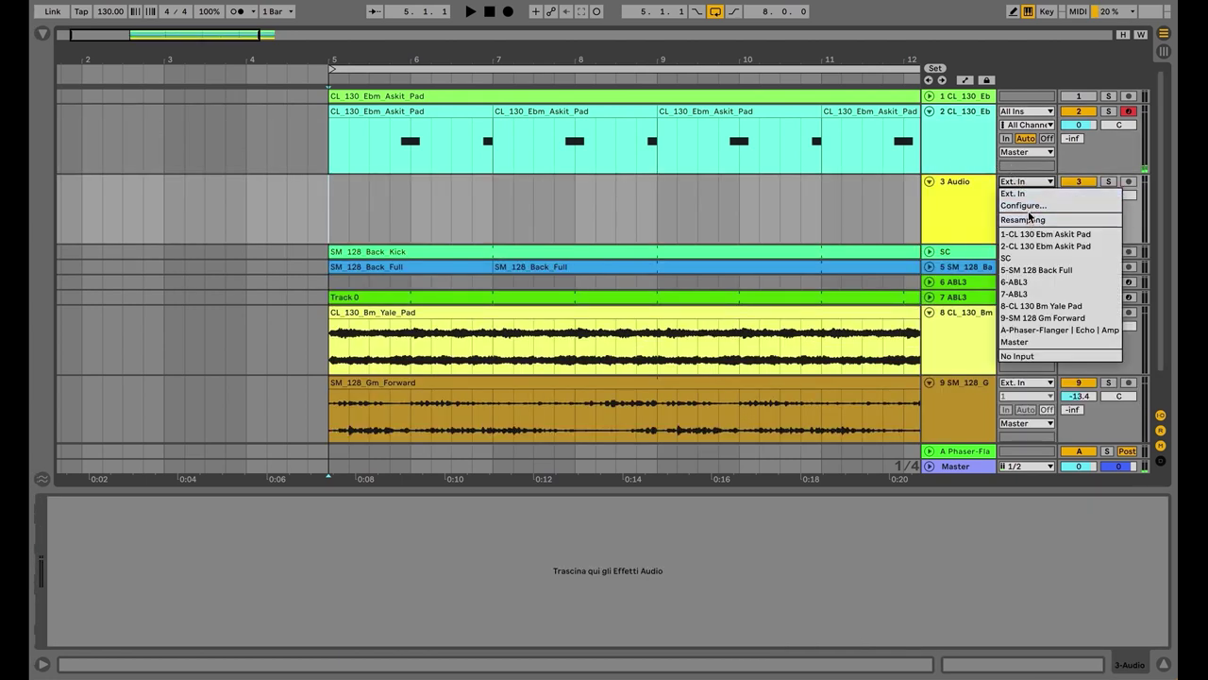
click(1031, 246)
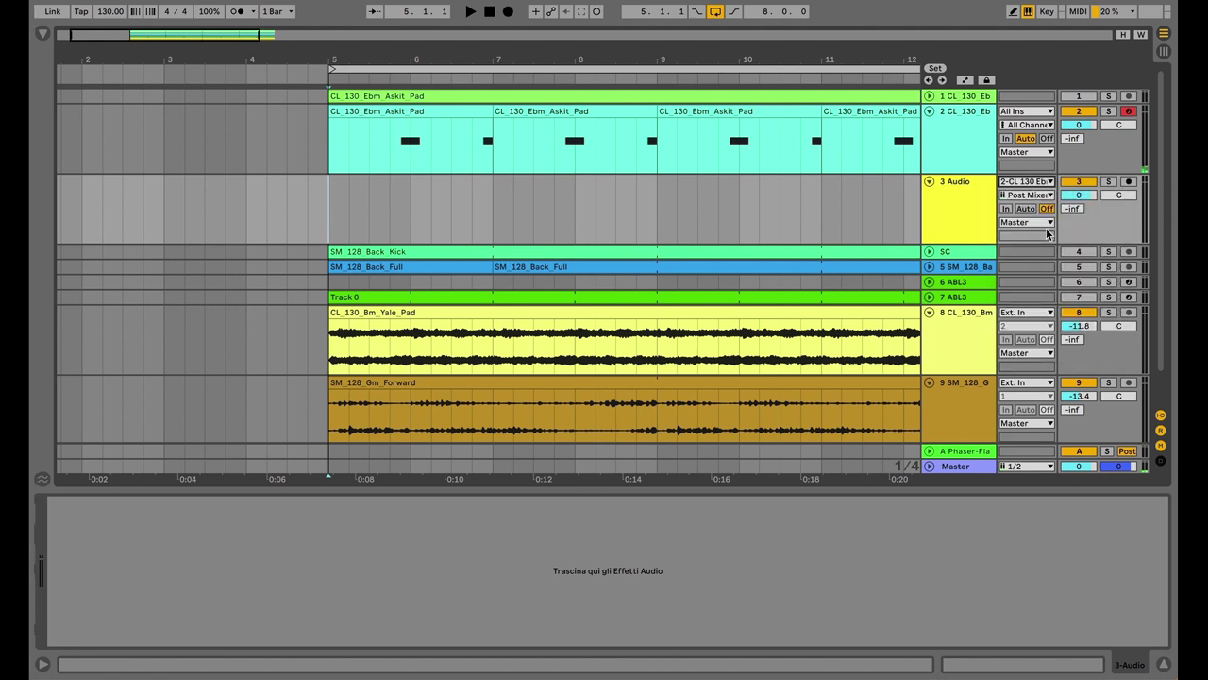
click(1128, 181)
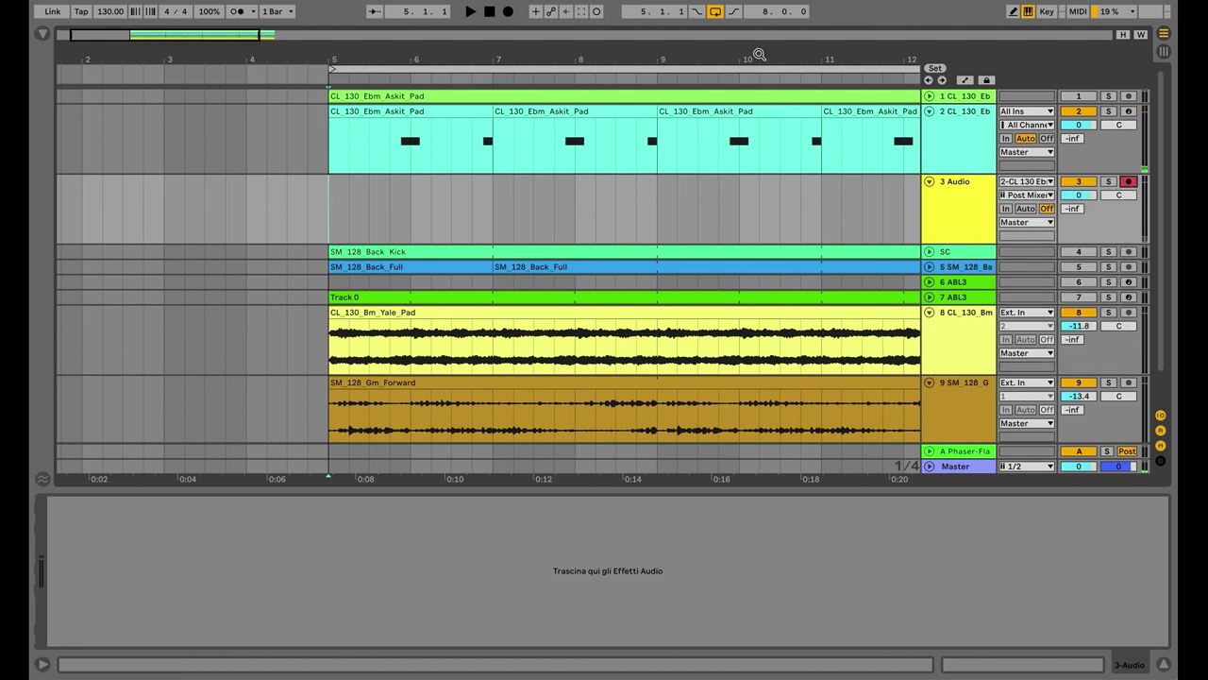
click(507, 12)
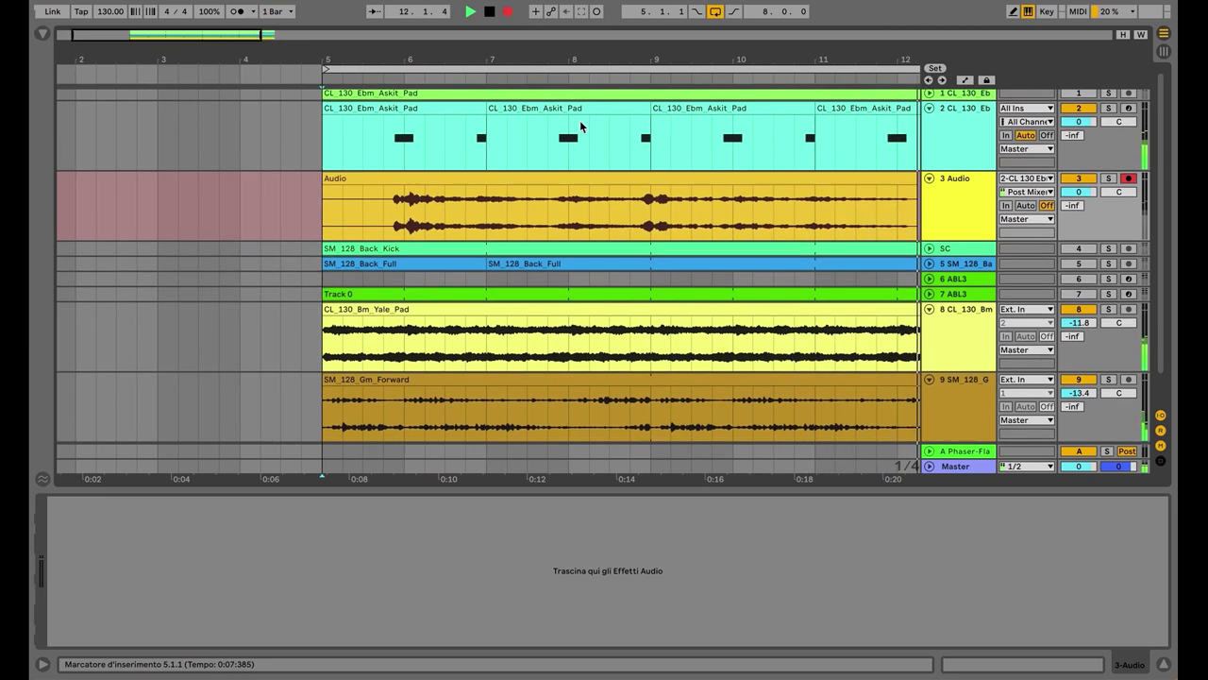
Stop recording, select track 2's chord clip at bar 5, and fold the chord-stab track.
scroll(579, 120, down, 1)
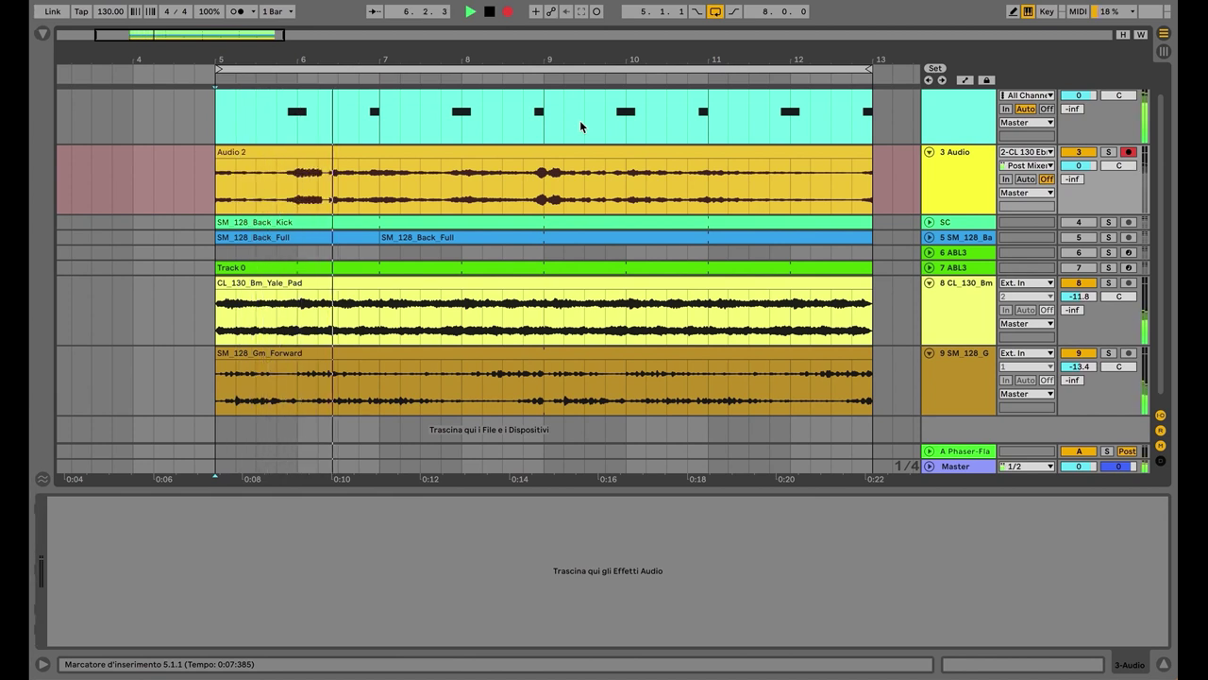
key(space)
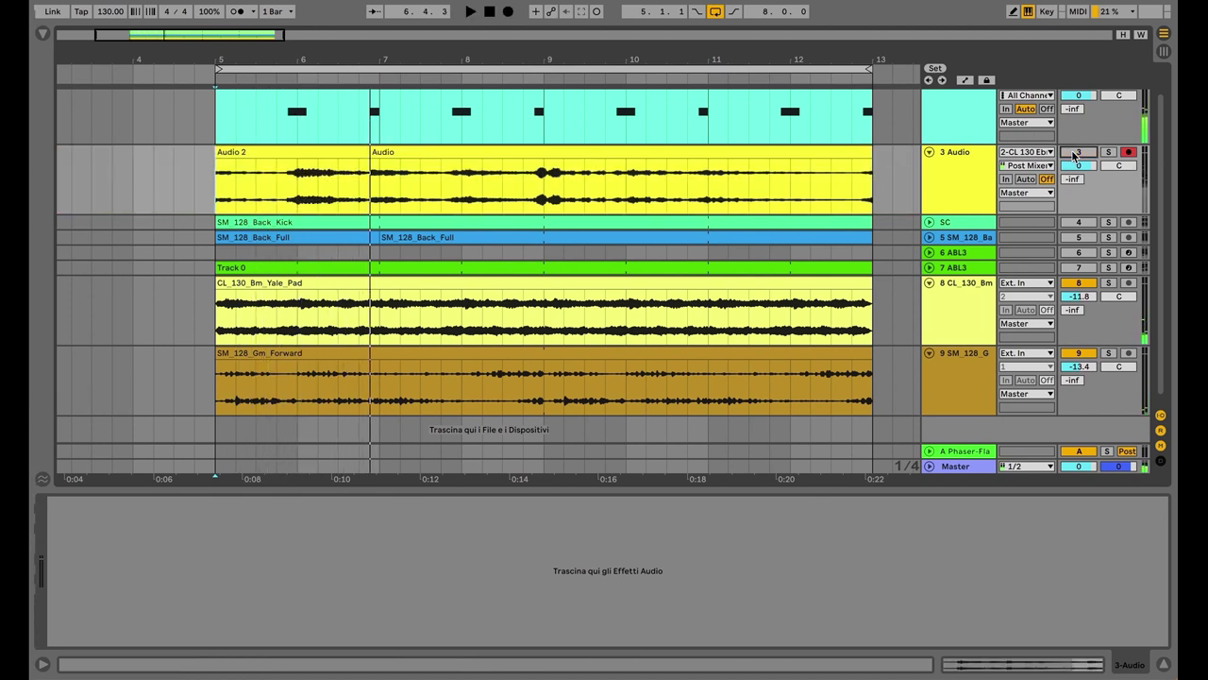
scroll(862, 176, up, 1)
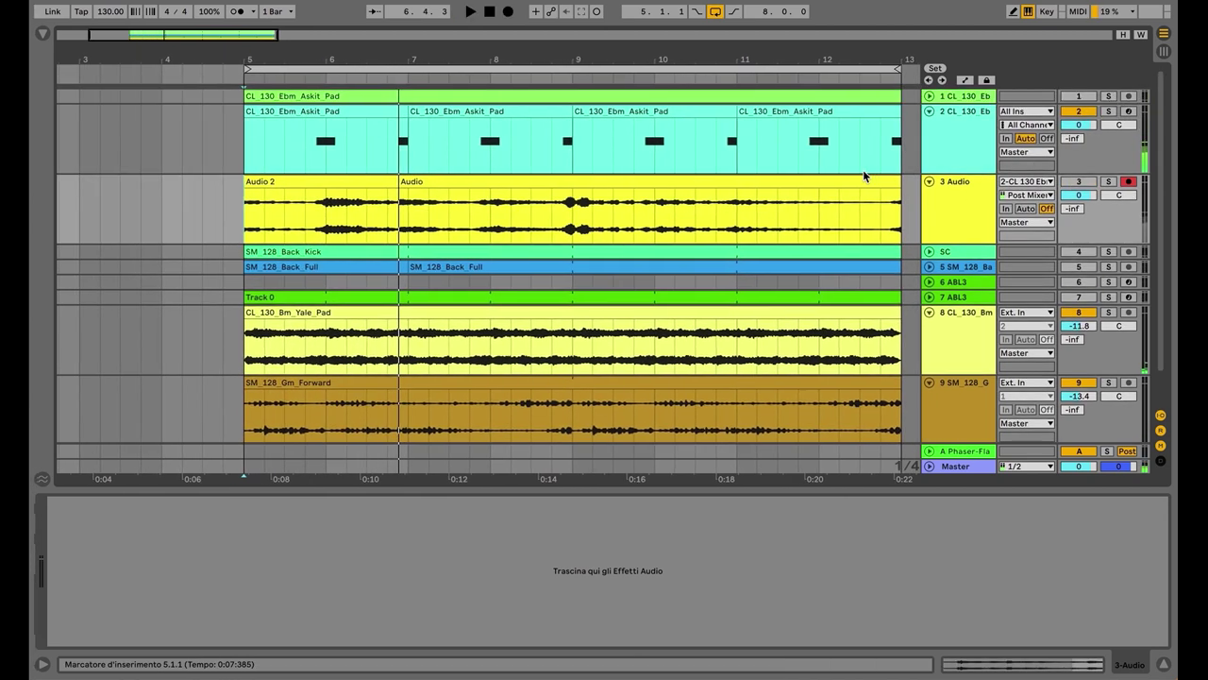
click(244, 140)
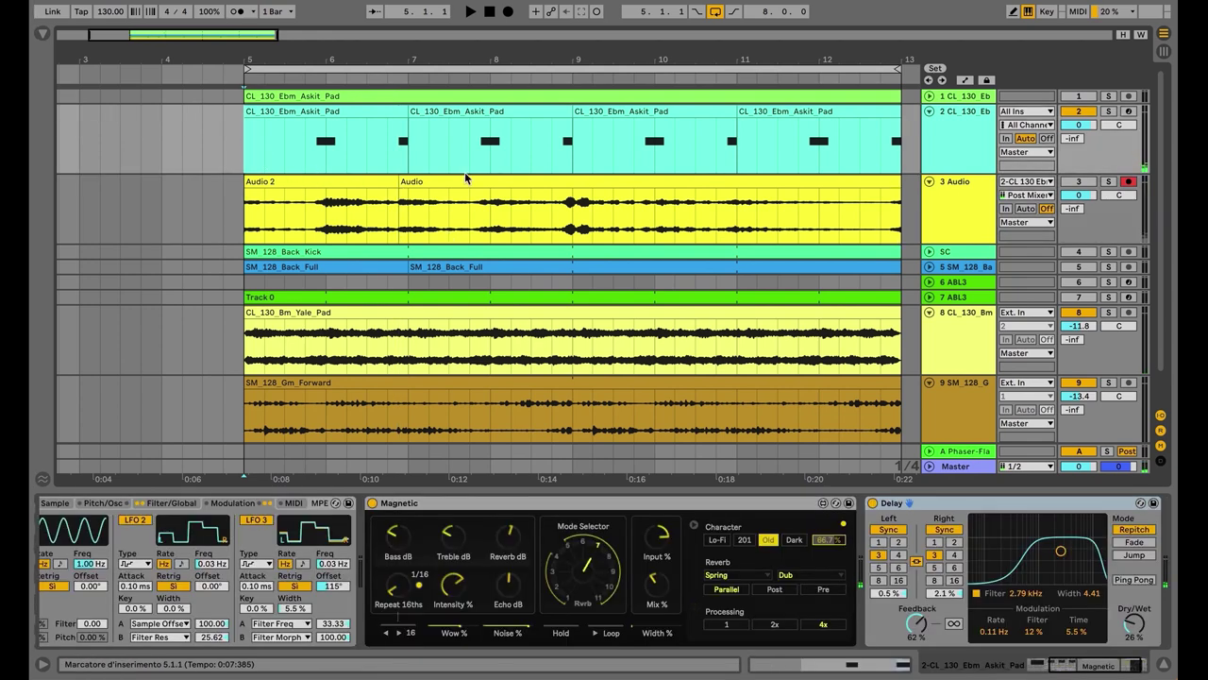
click(930, 113)
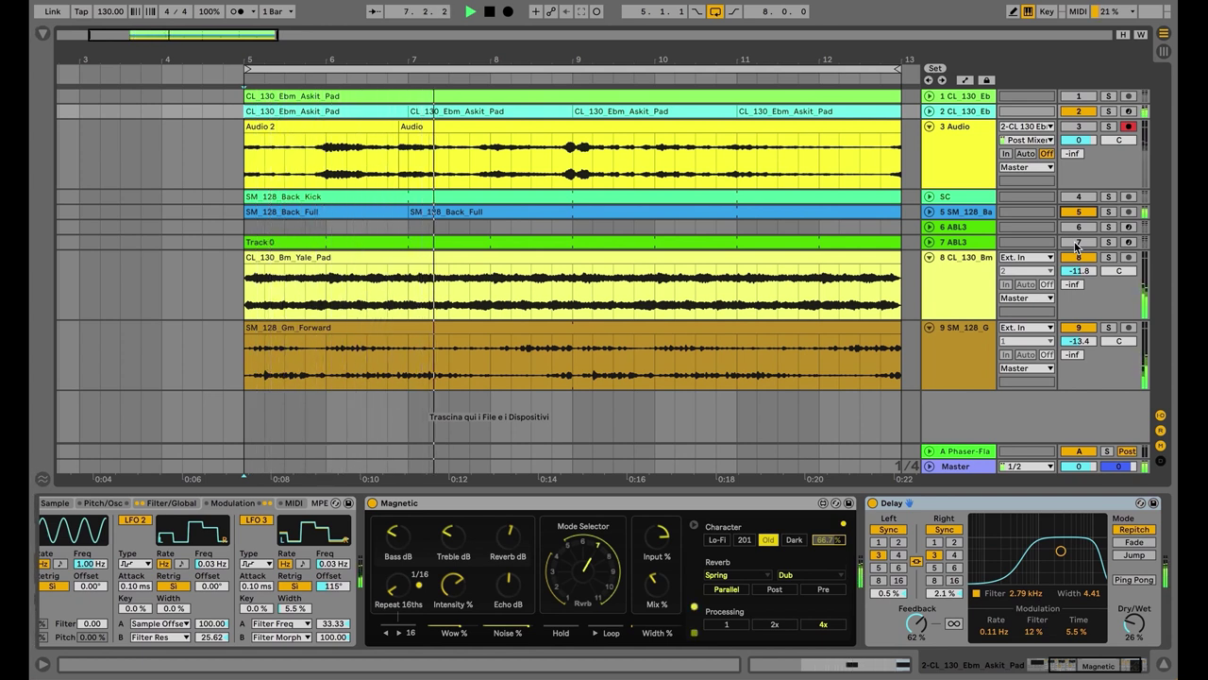
Unfold chord-stab track 2 and drag its volume down to -4.2 dB.
click(928, 110)
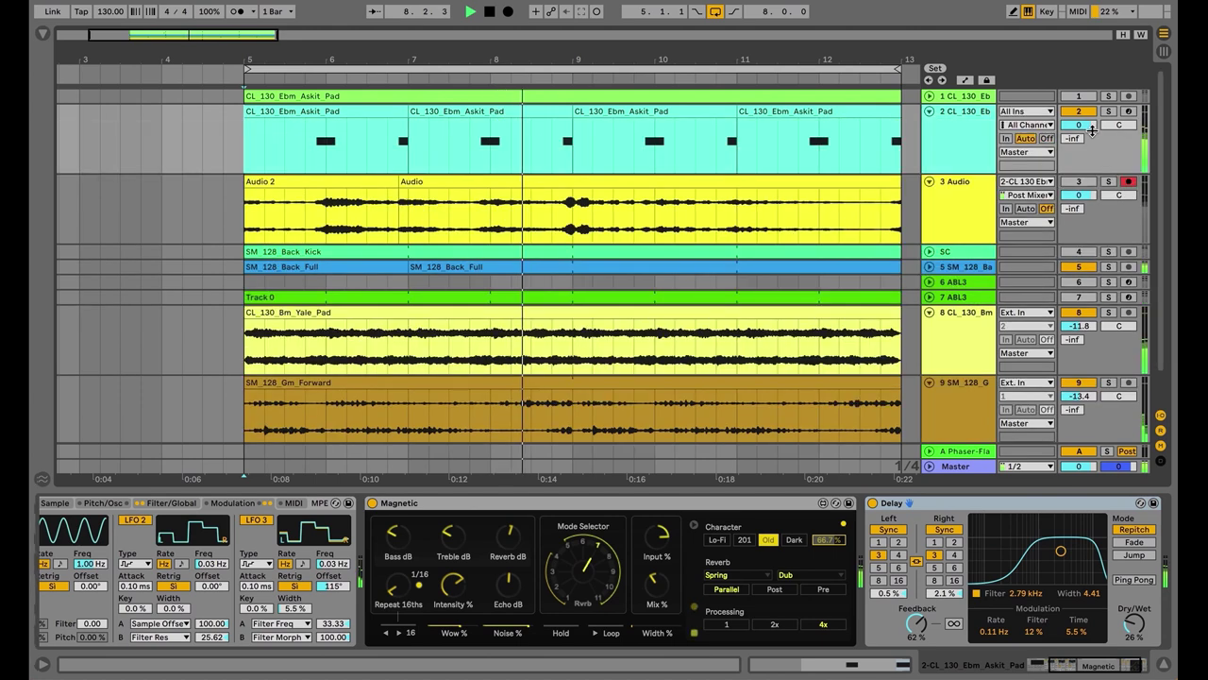
drag(1093, 128, 1093, 137)
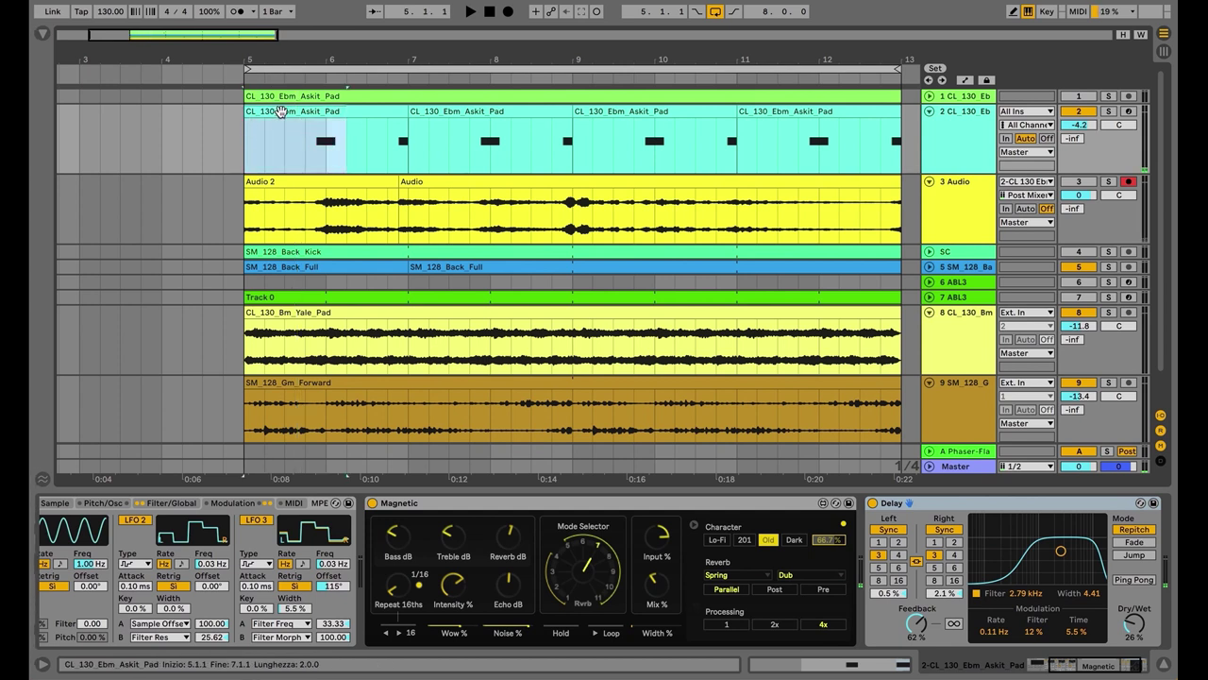
Move the chord clip to bar 6 and delete the leftover sections at bars 9 and 11.
drag(279, 114, 358, 116)
click(462, 113)
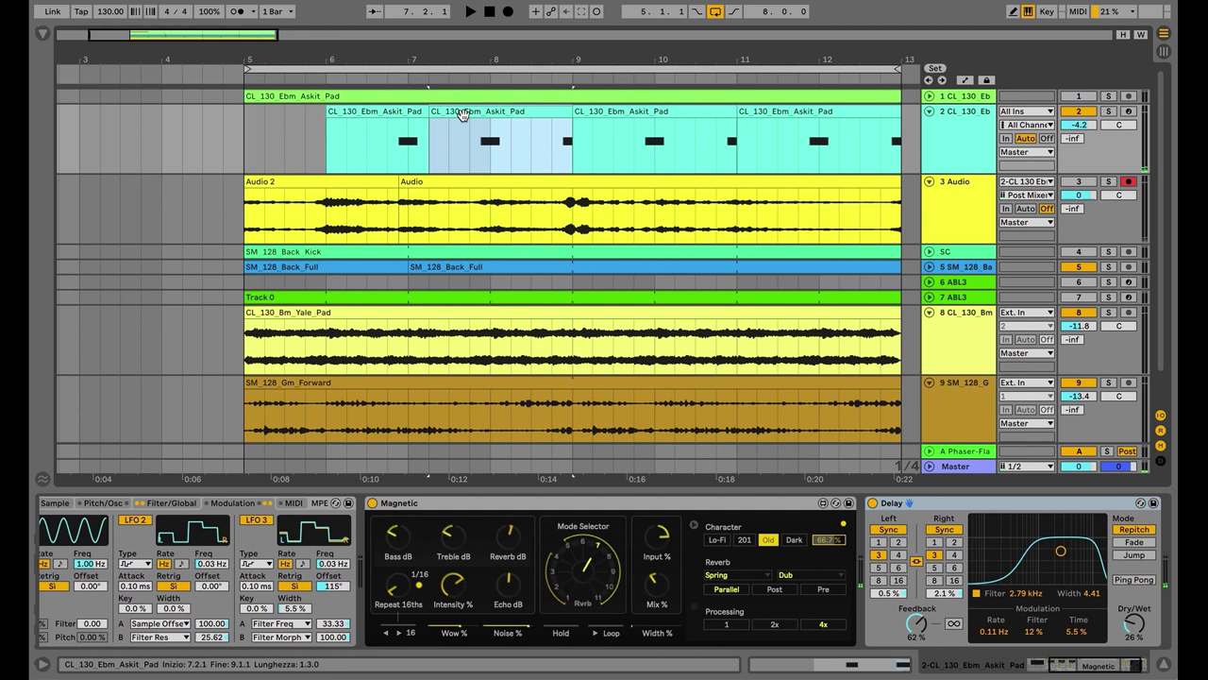
key(Delete)
click(632, 121)
key(Delete)
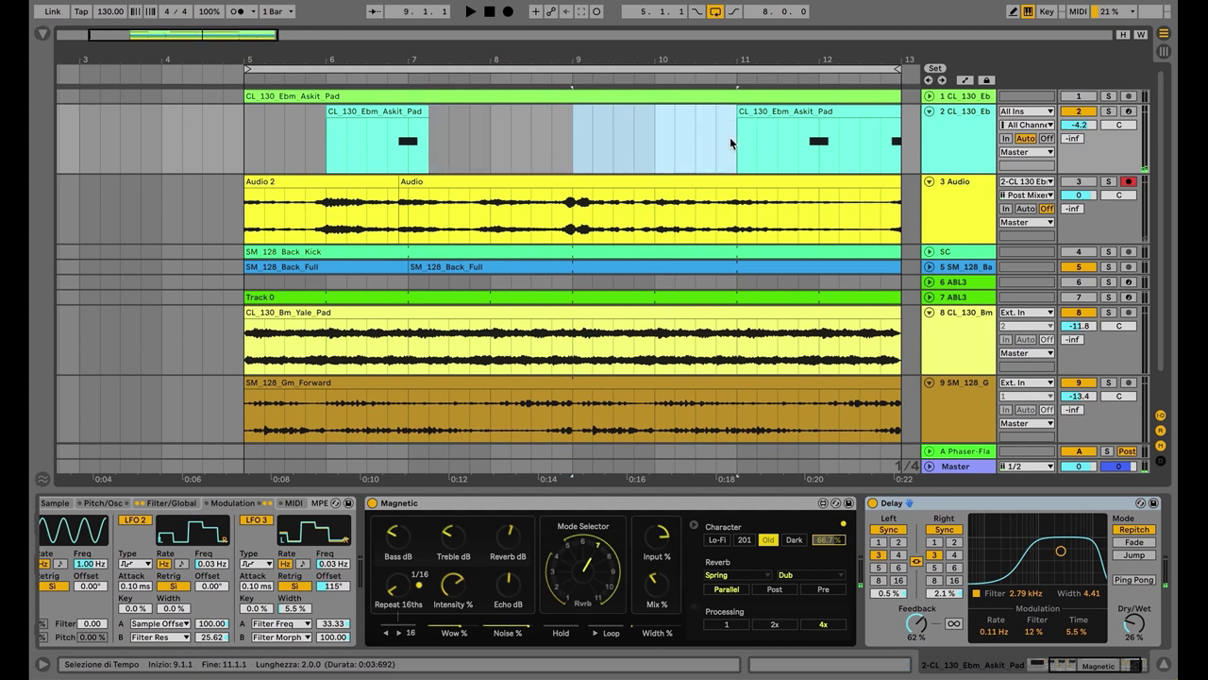
click(750, 115)
key(Delete)
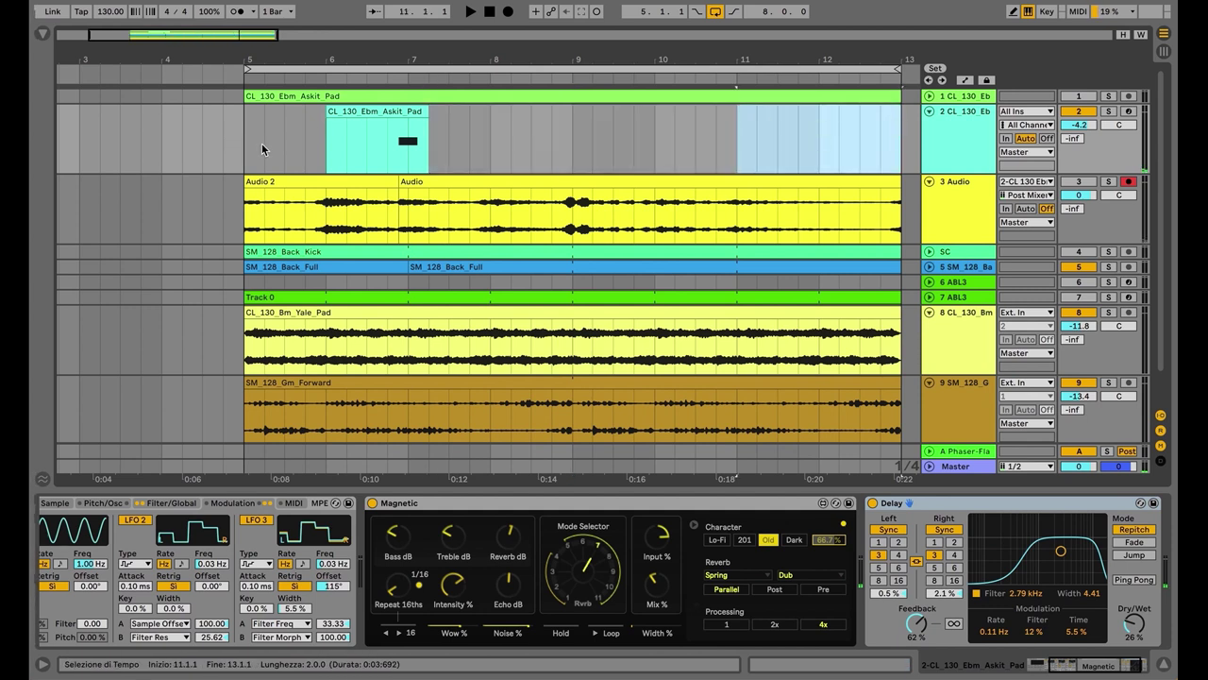
Duplicate the bar-6 stab to bars 8, 10 and 12, and reset the start to bar 5.
drag(262, 142, 412, 147)
key(ctrl+d)
key(ctrl+d)
key(ctrl+d)
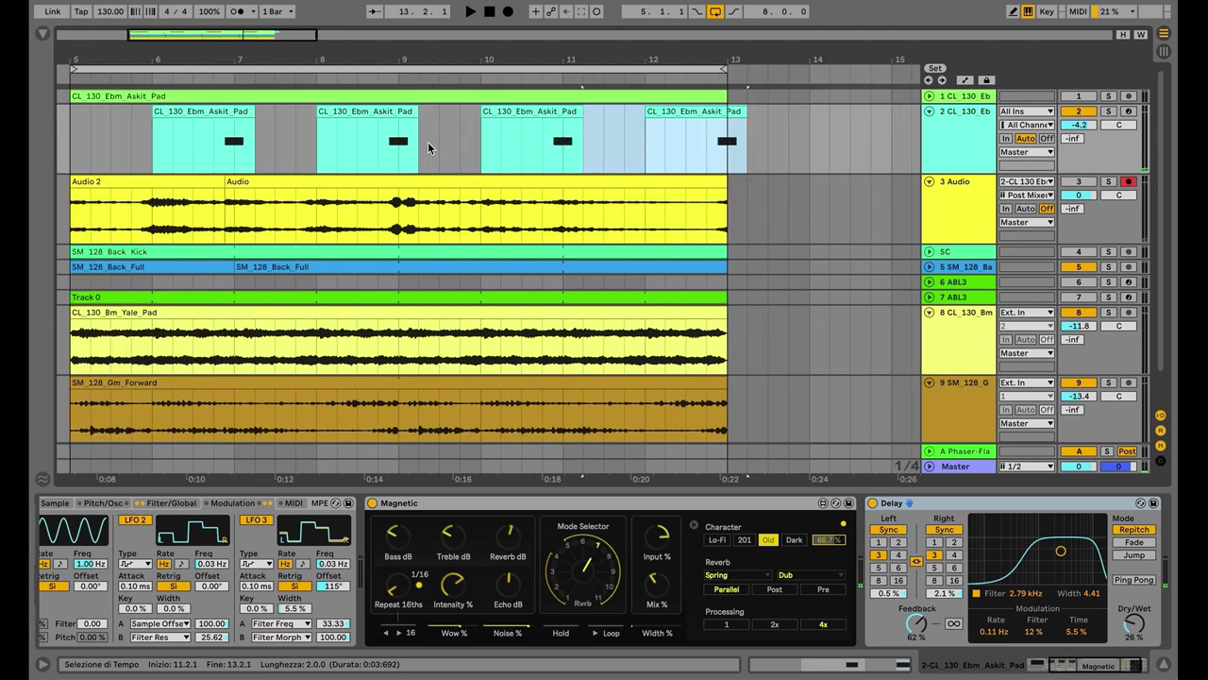
scroll(155, 131, left, 5)
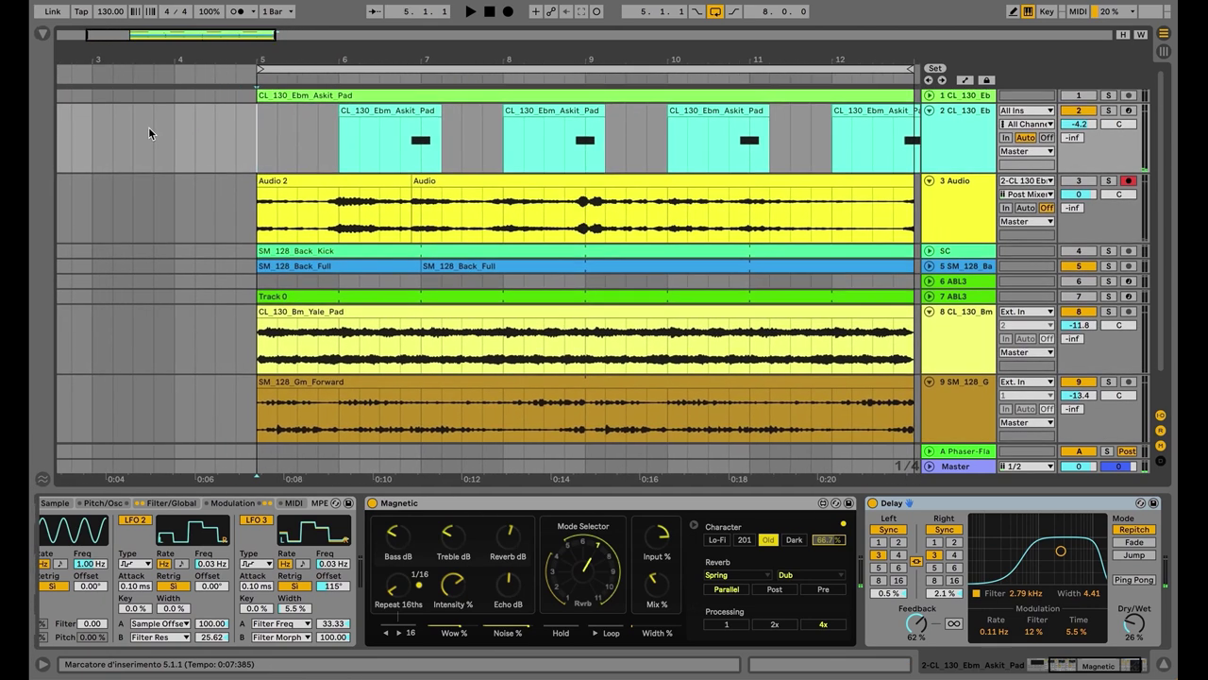
scroll(149, 126, down, 2)
click(854, 259)
Switch on ABL3 track 7 and play the arrangement from bar 5.
click(961, 260)
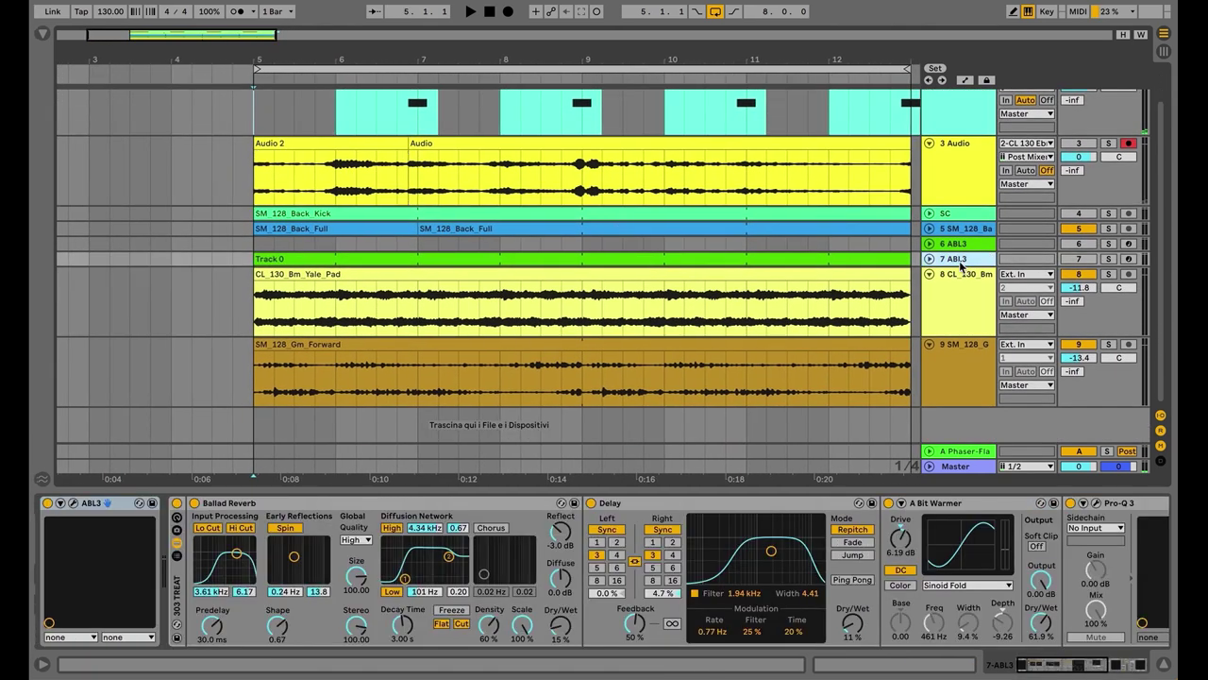
click(929, 258)
click(511, 258)
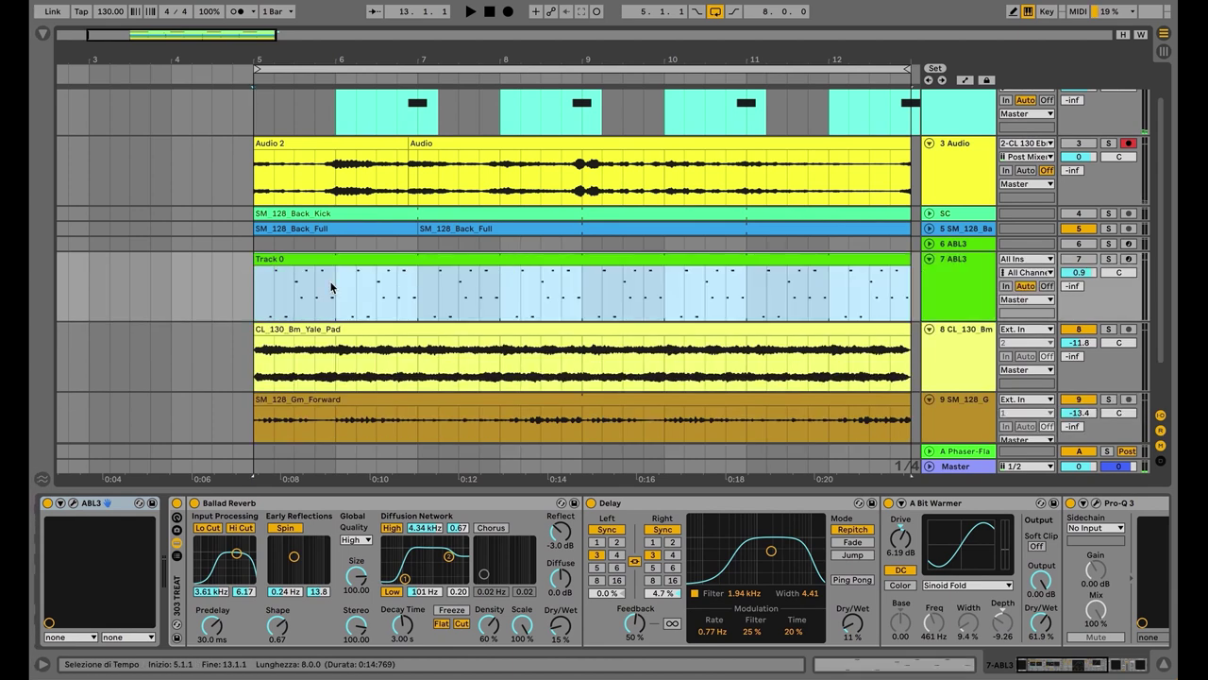
click(1081, 261)
click(248, 289)
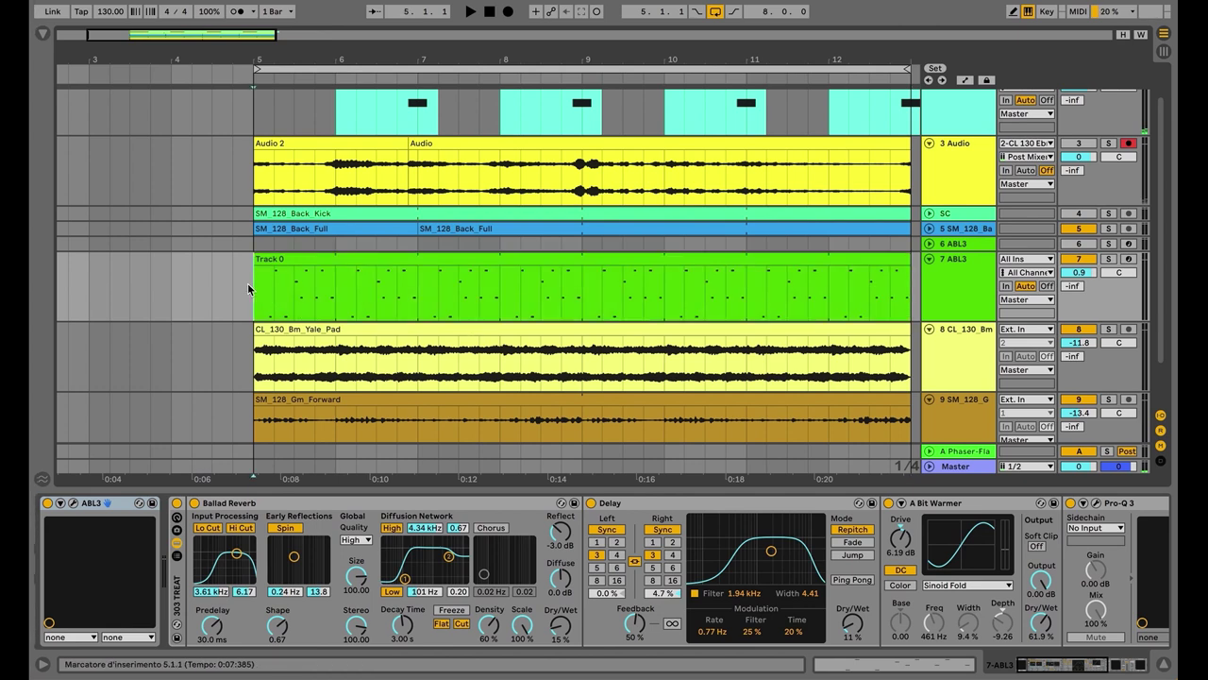
key(space)
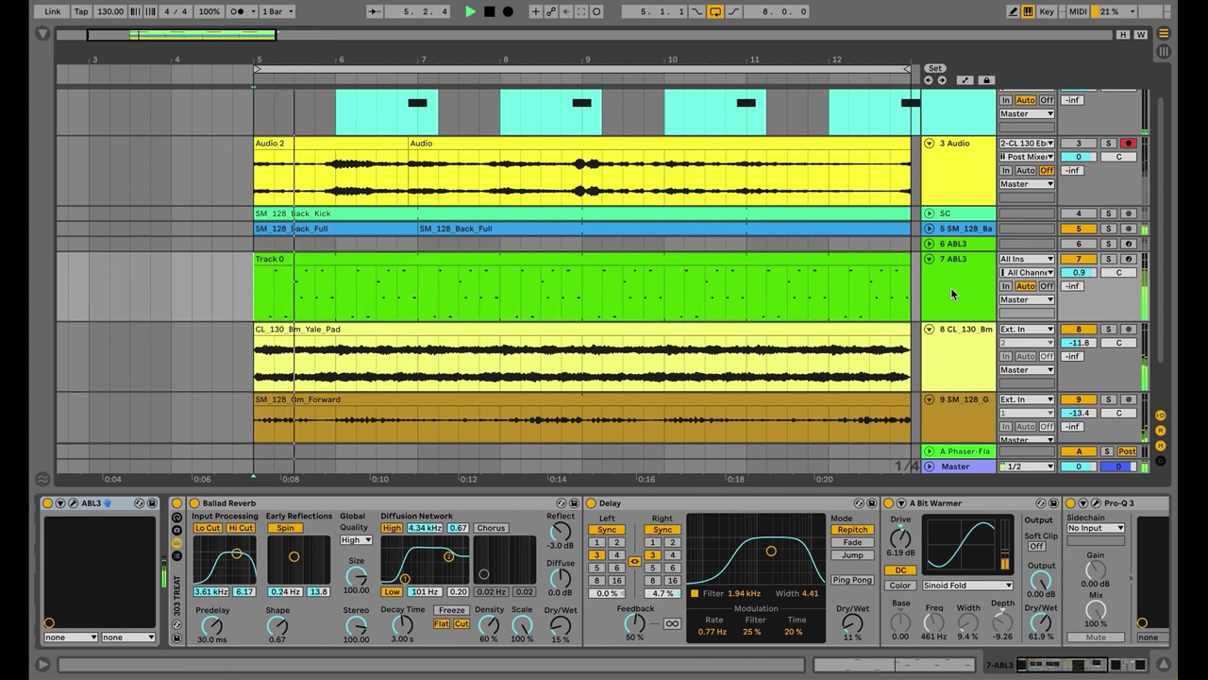
Adjust ABL3 cutoff, raise its resonance to 0.74, and set the Back_Full drums to -7.1 dB.
click(946, 271)
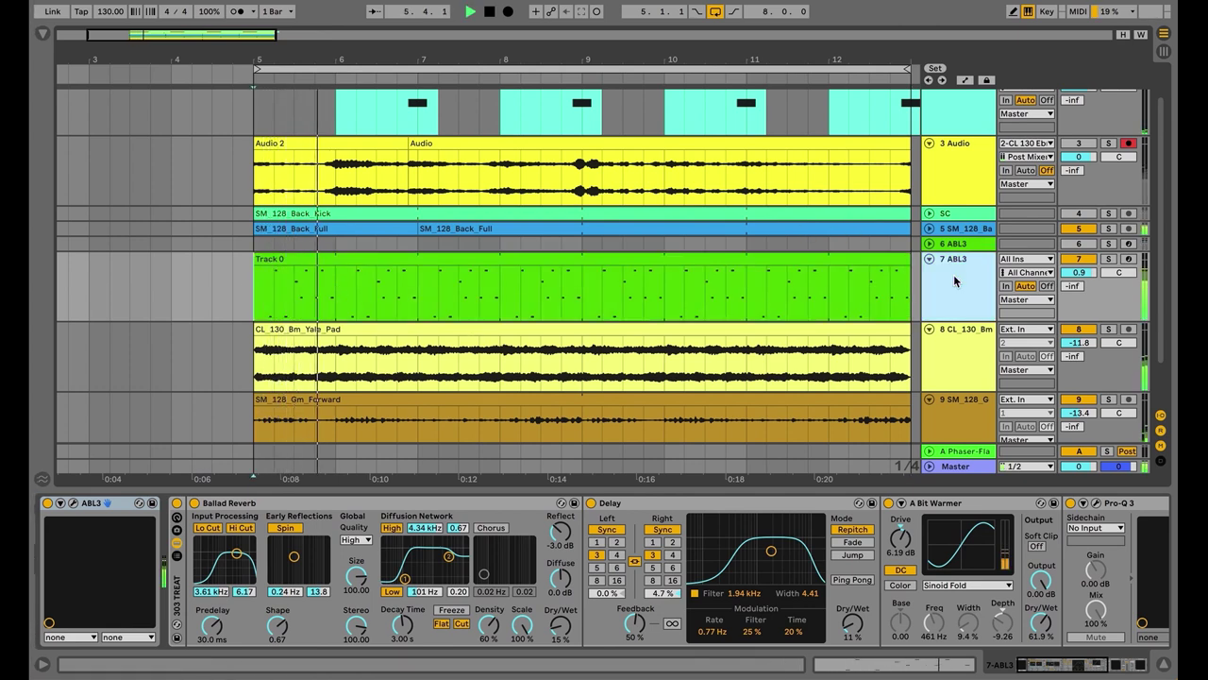
click(61, 502)
mouse_move(185, 569)
mouse_down()
mouse_move(184, 529)
mouse_move(185, 560)
mouse_up()
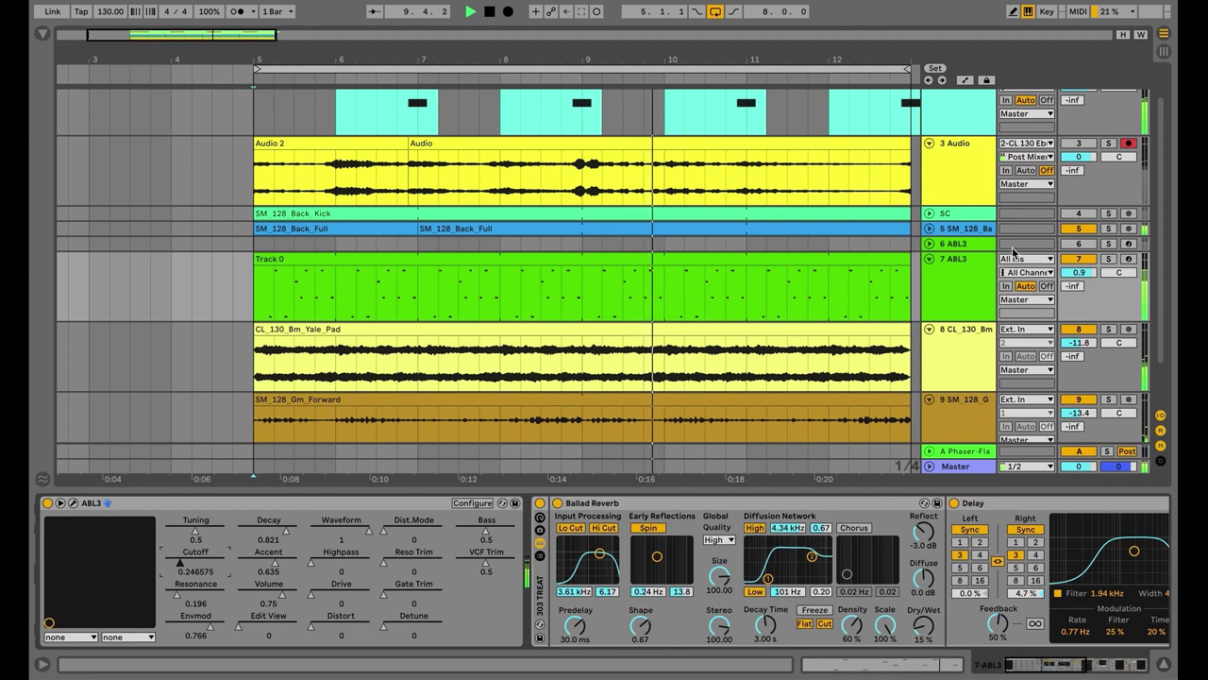
click(929, 229)
drag(1081, 236, 1084, 243)
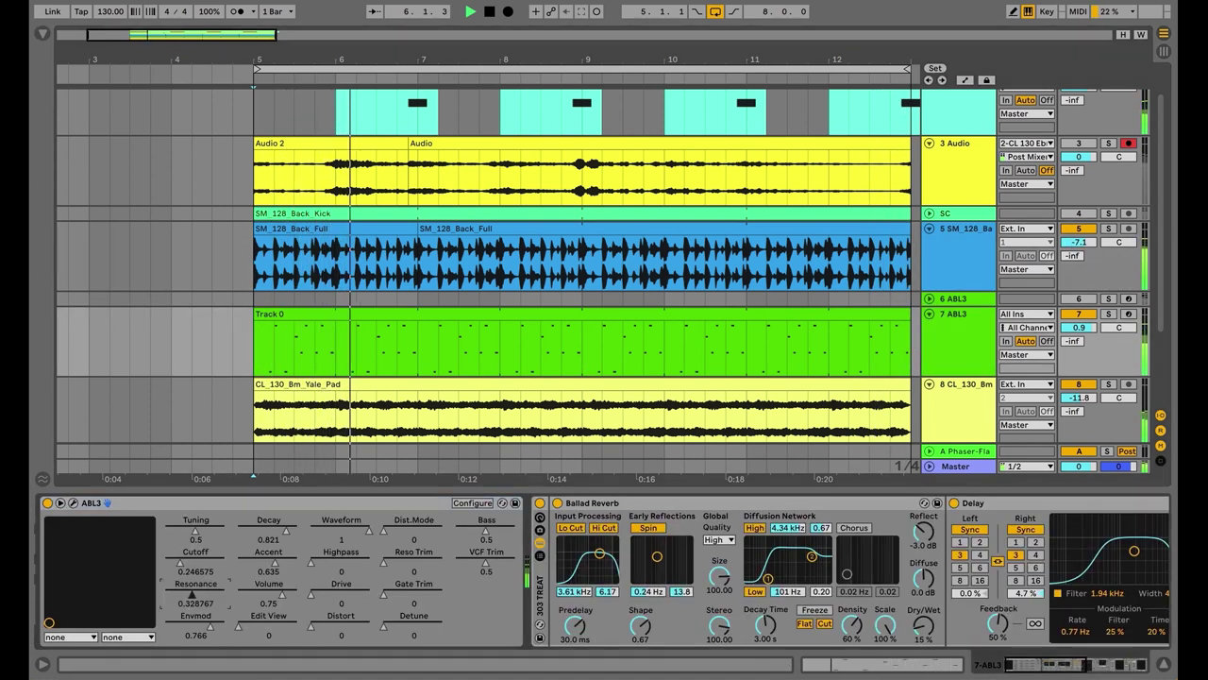
mouse_move(194, 590)
mouse_down()
mouse_move(195, 564)
mouse_move(179, 573)
mouse_up()
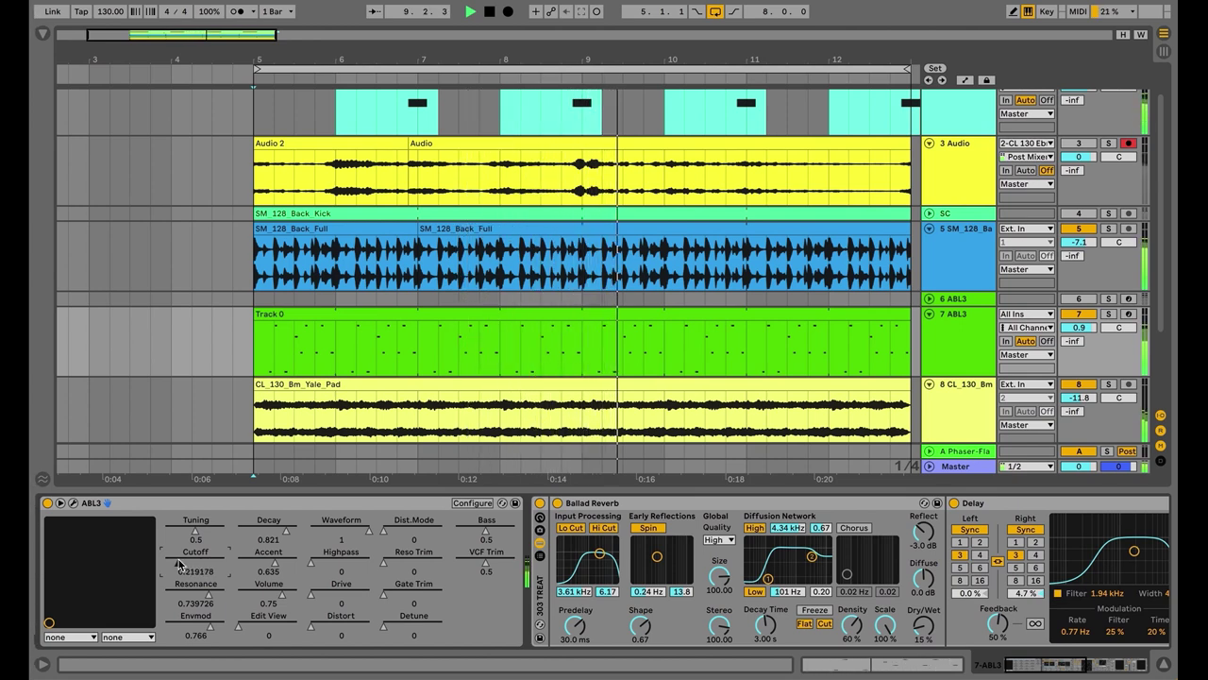
Stop playback and select track 2 at bar 5 to show its Sampler, Magnetic and Delay devices.
scroll(349, 277, down, 3)
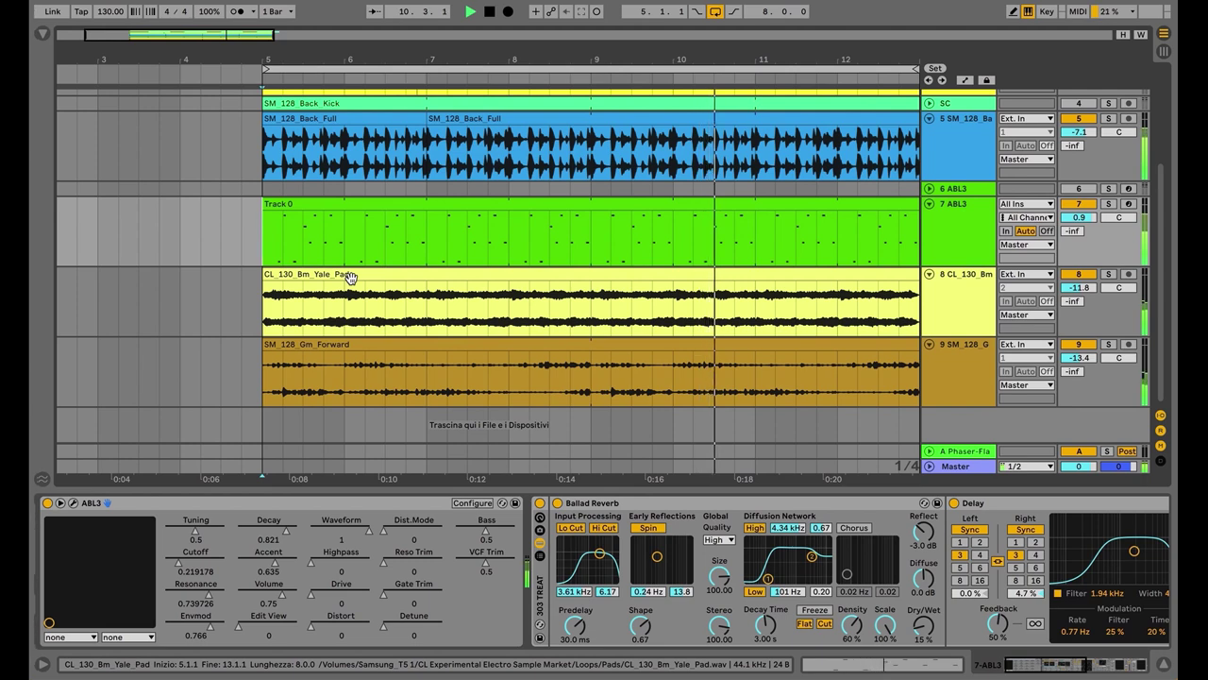
key(space)
scroll(349, 277, up, 2)
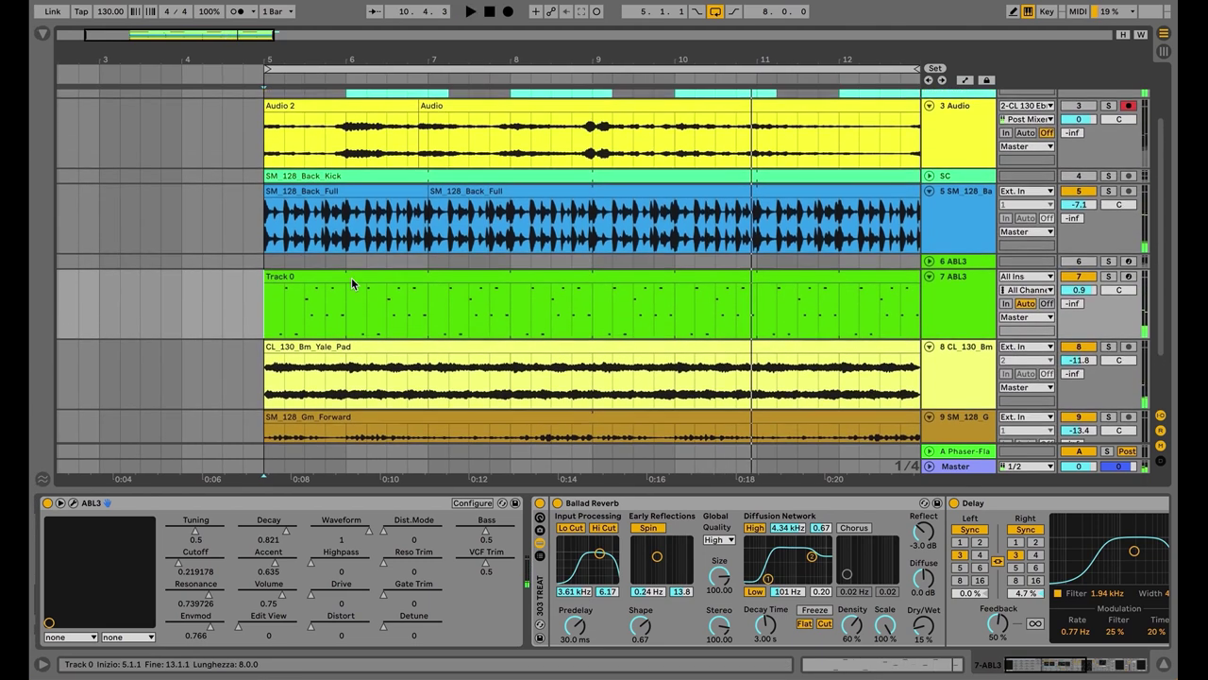
scroll(607, 311, up, 2)
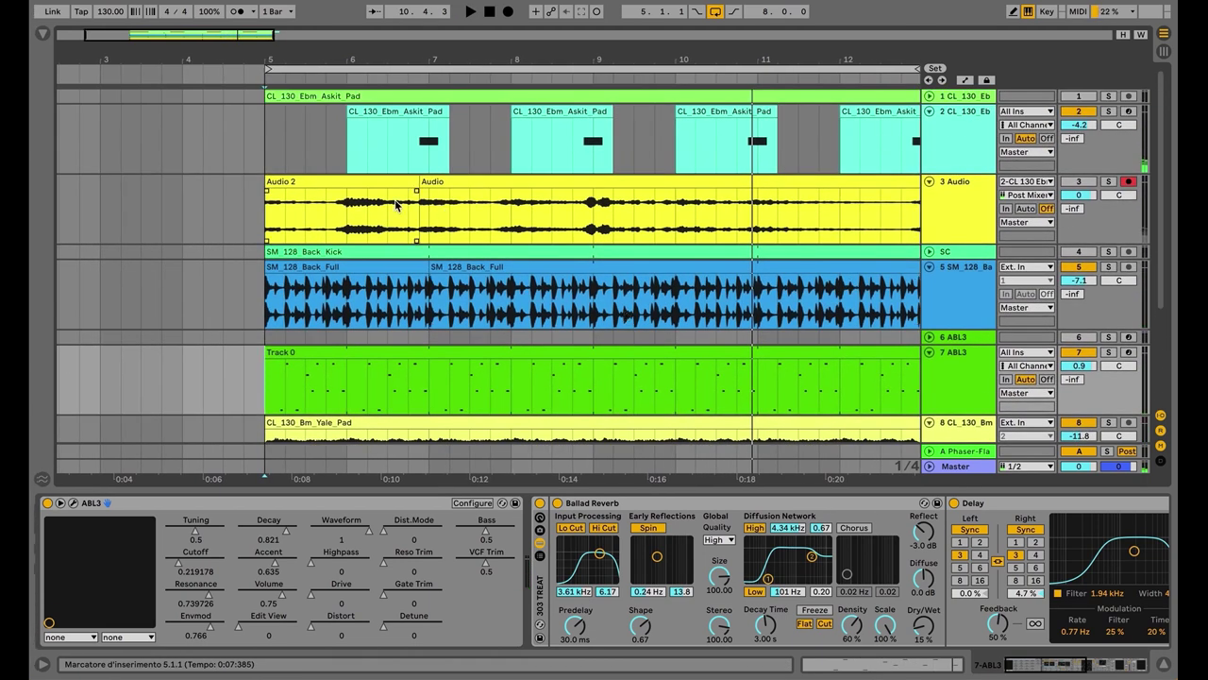
click(266, 149)
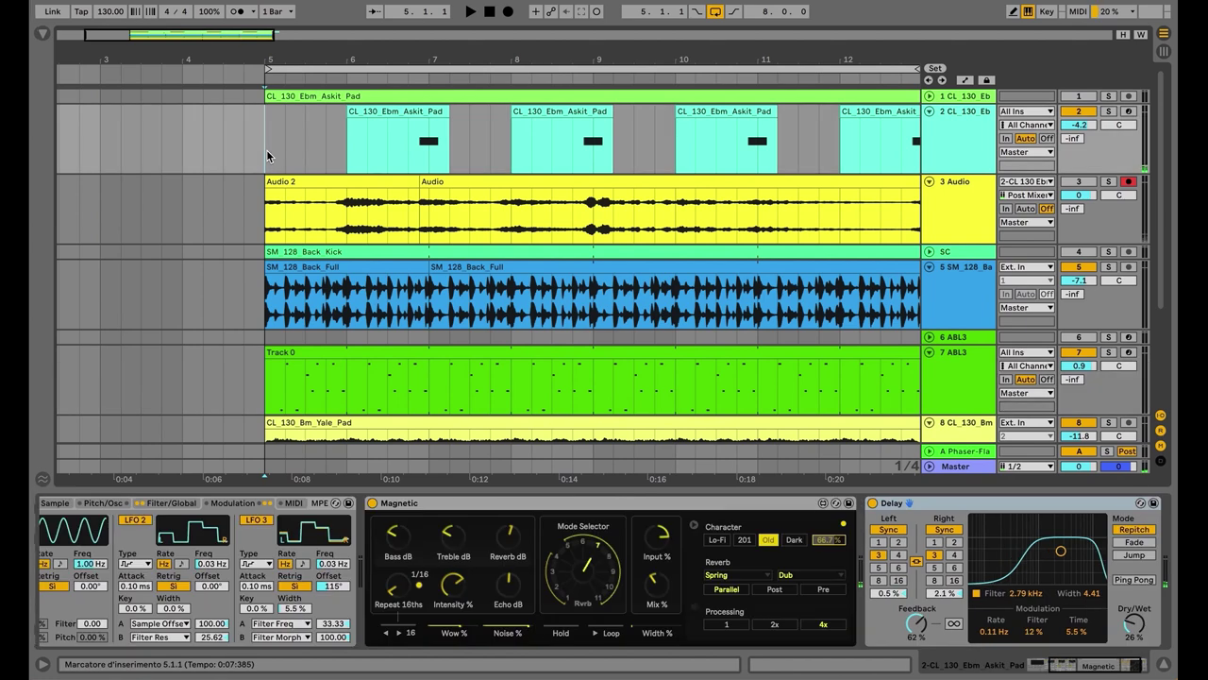